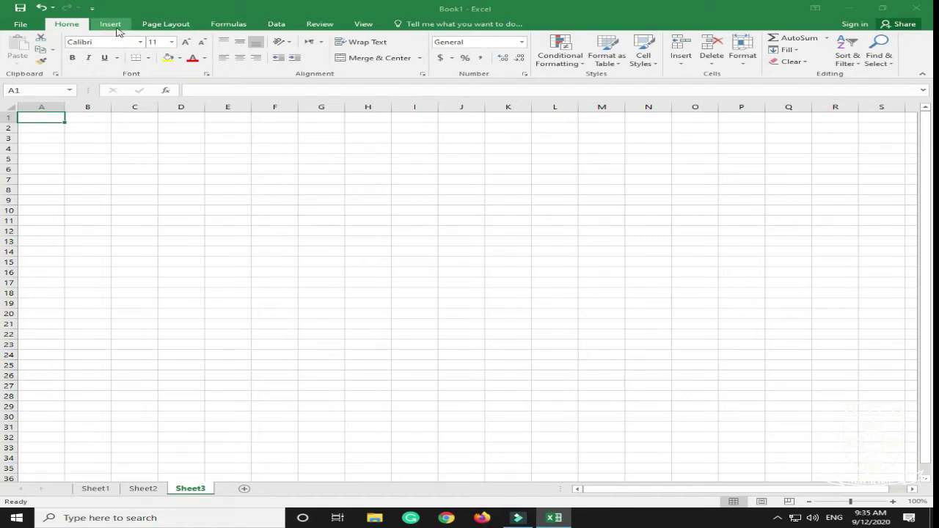
pyautogui.click(109, 28)
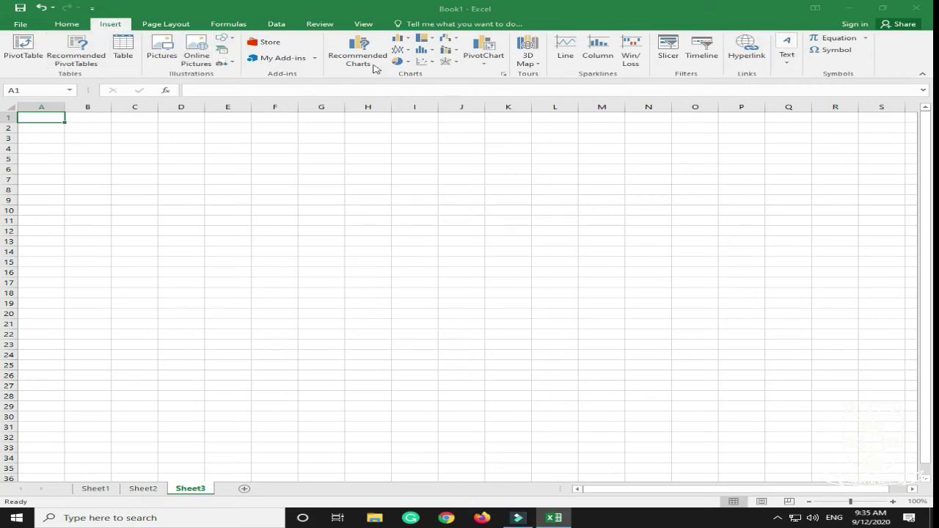
pyautogui.click(173, 26)
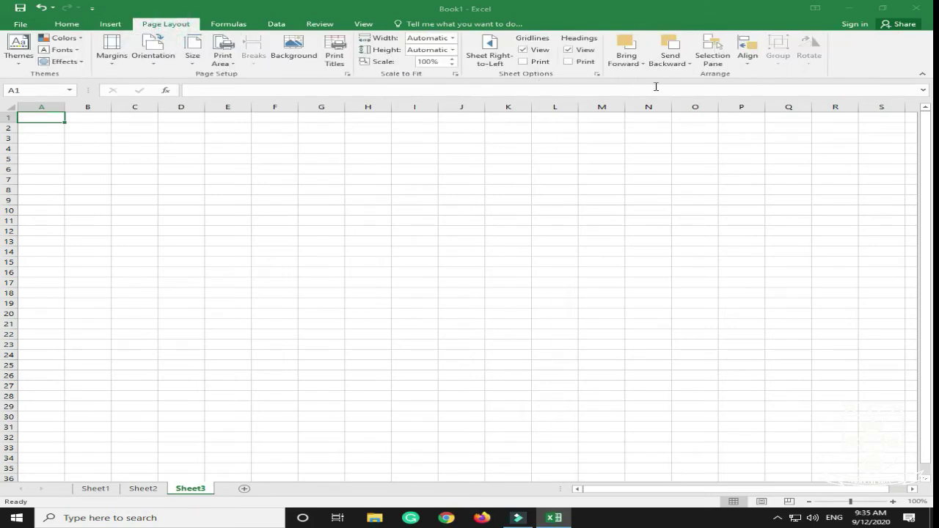
pyautogui.click(64, 27)
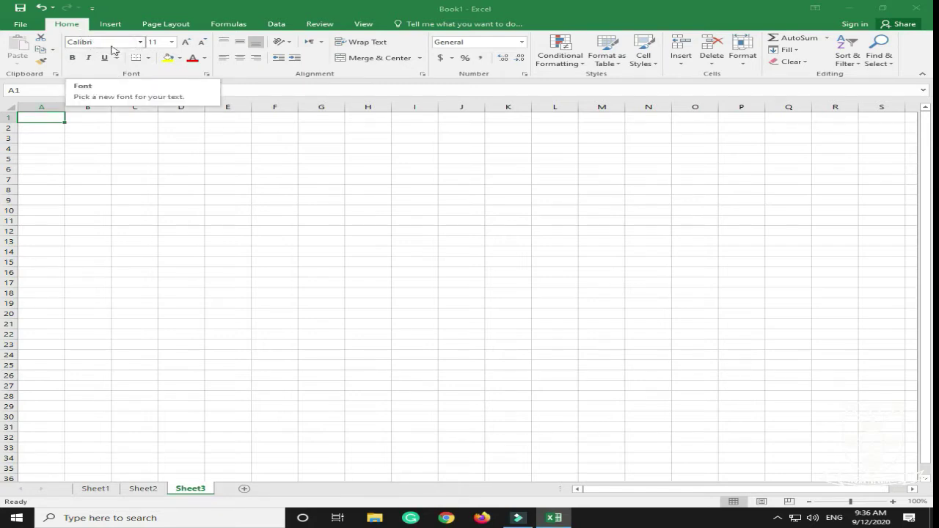
# Look through the font, font size and underline choices, and apply bold to the empty cell A1
pyautogui.click(70, 44)
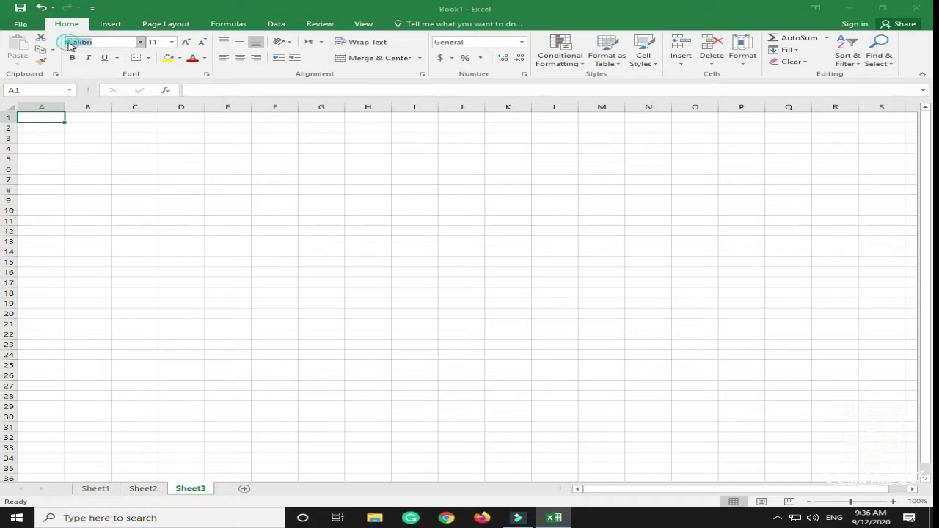
pyautogui.click(140, 43)
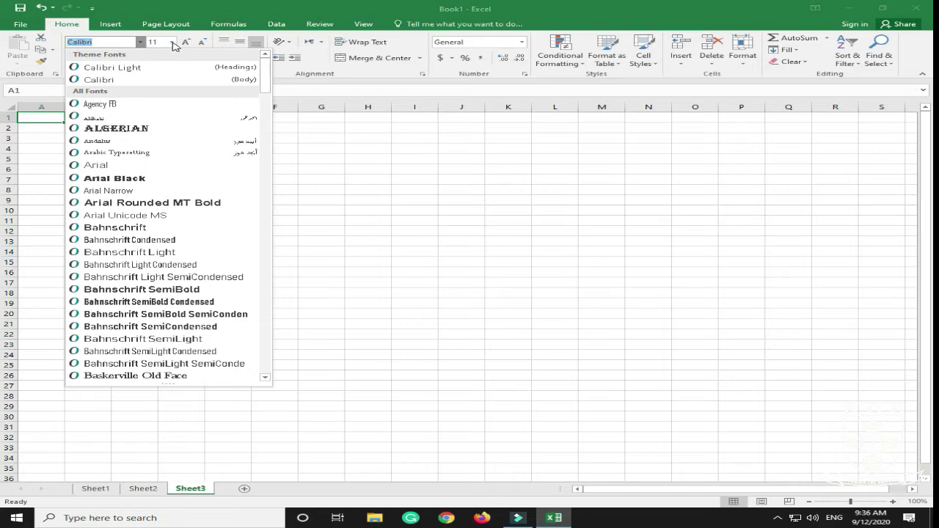
pyautogui.click(173, 43)
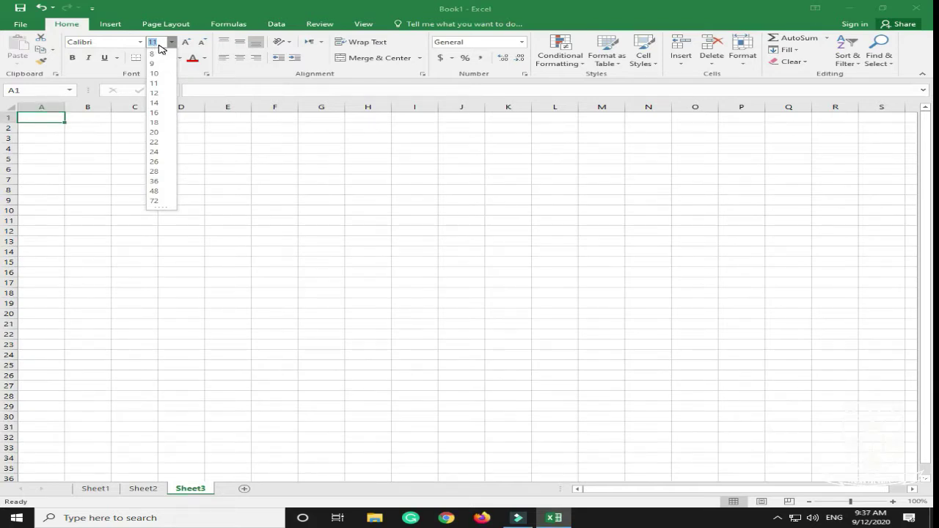
pyautogui.click(74, 62)
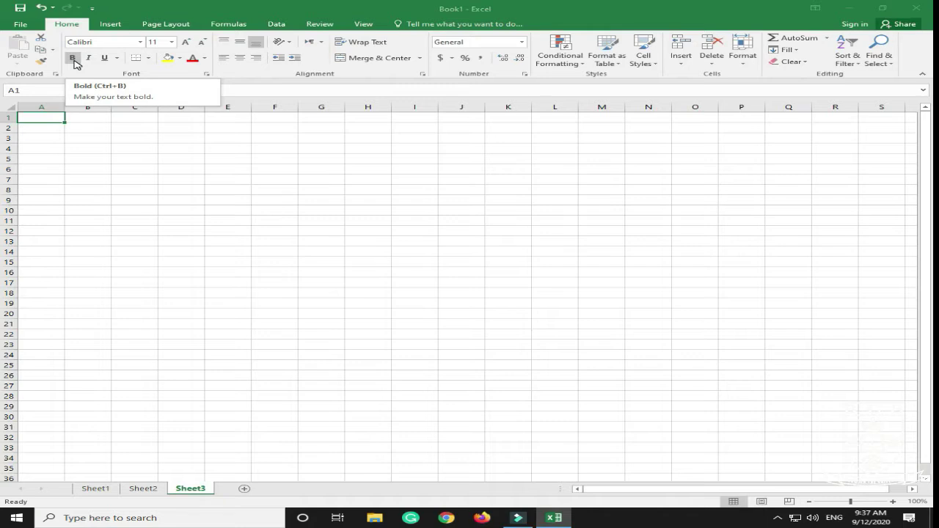
pyautogui.click(117, 58)
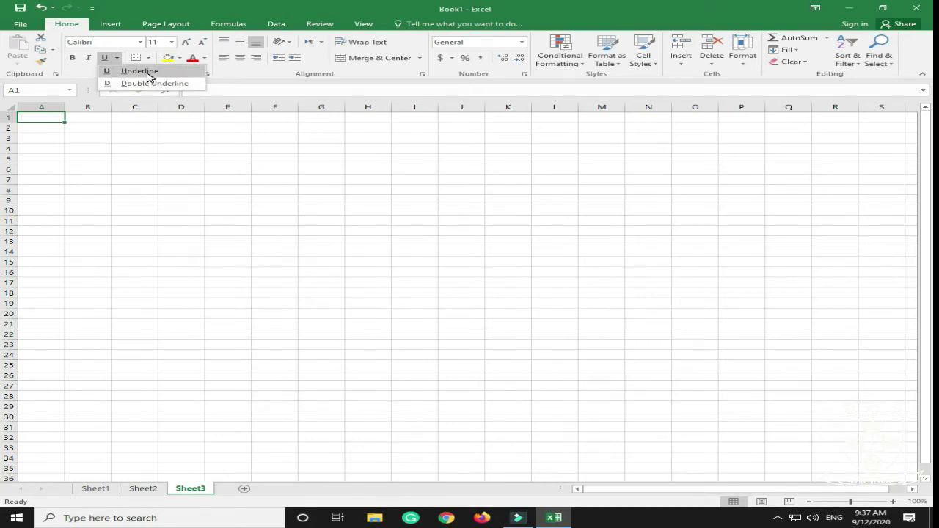
pyautogui.click(73, 59)
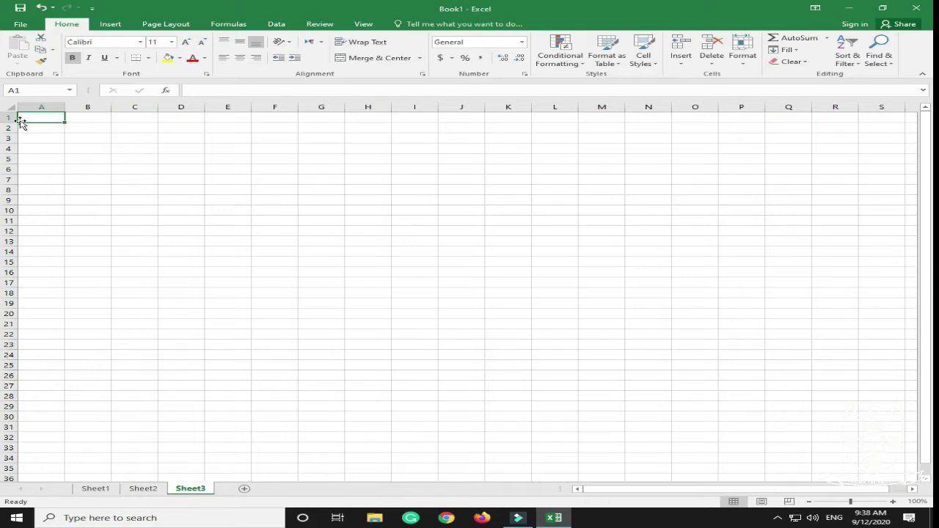
# Extend the empty cell C2 down to C23, and select the range A3:G3
pyautogui.click(138, 131)
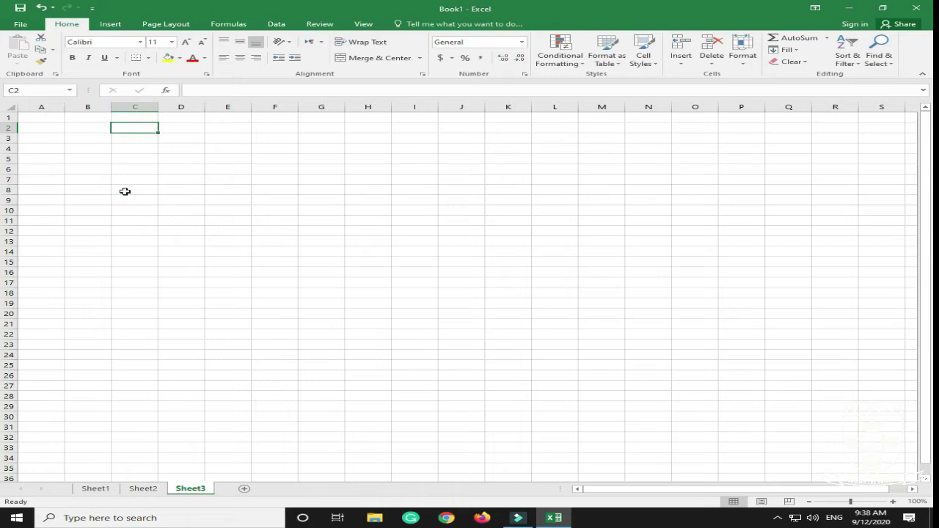
pyautogui.moveTo(158, 132); pyautogui.dragTo(148, 351)
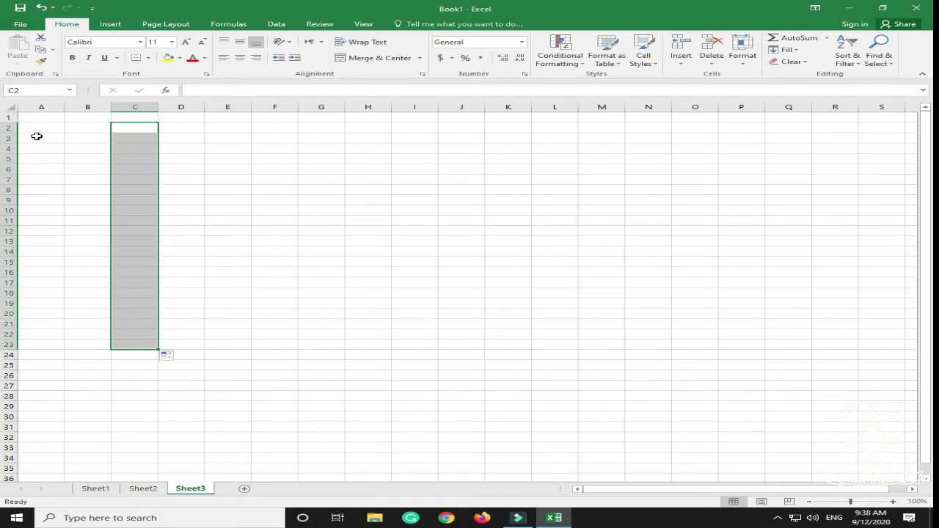
pyautogui.moveTo(36, 136); pyautogui.dragTo(325, 137)
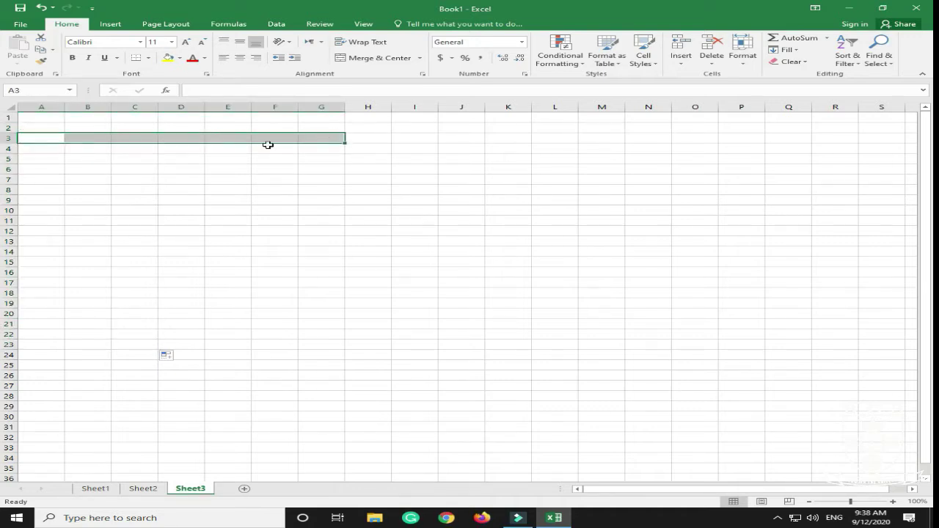
pyautogui.click(138, 123)
pyautogui.click(149, 147)
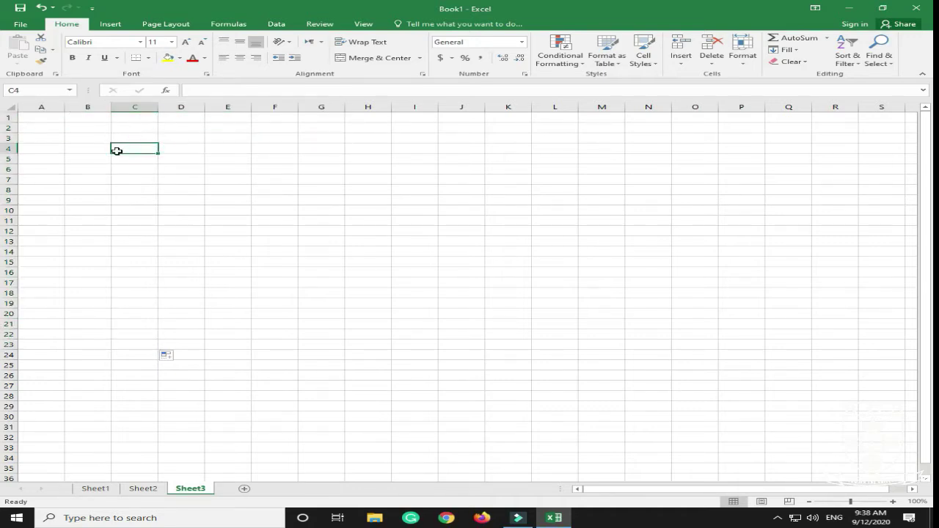
pyautogui.click(152, 149)
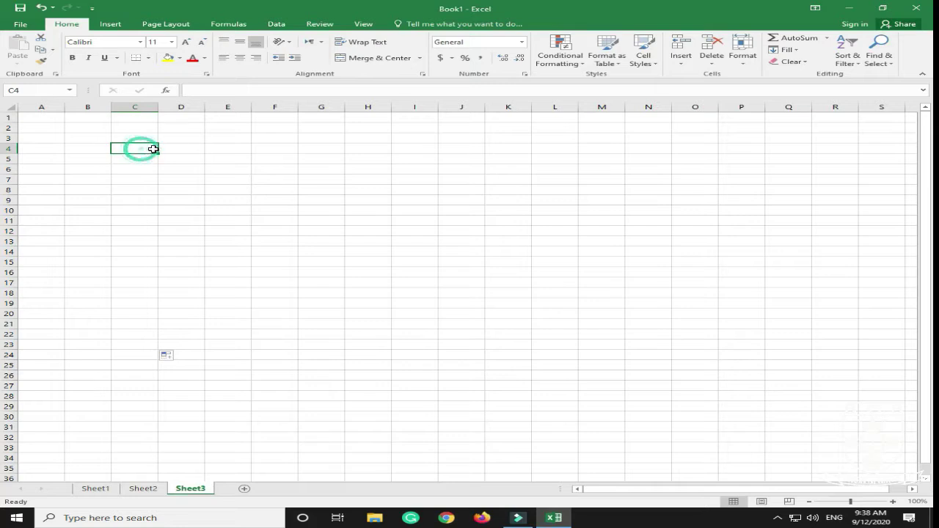
pyautogui.click(129, 149)
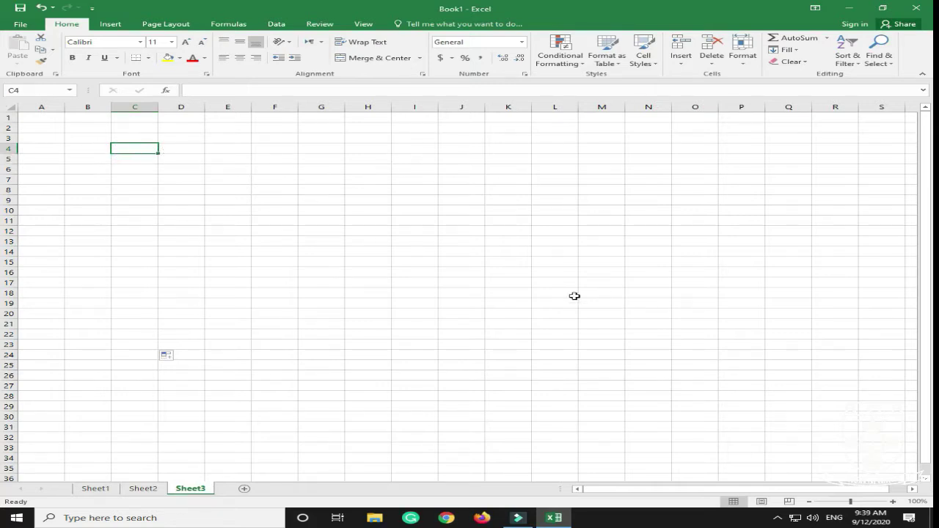
pyautogui.click(128, 149)
pyautogui.click(91, 129)
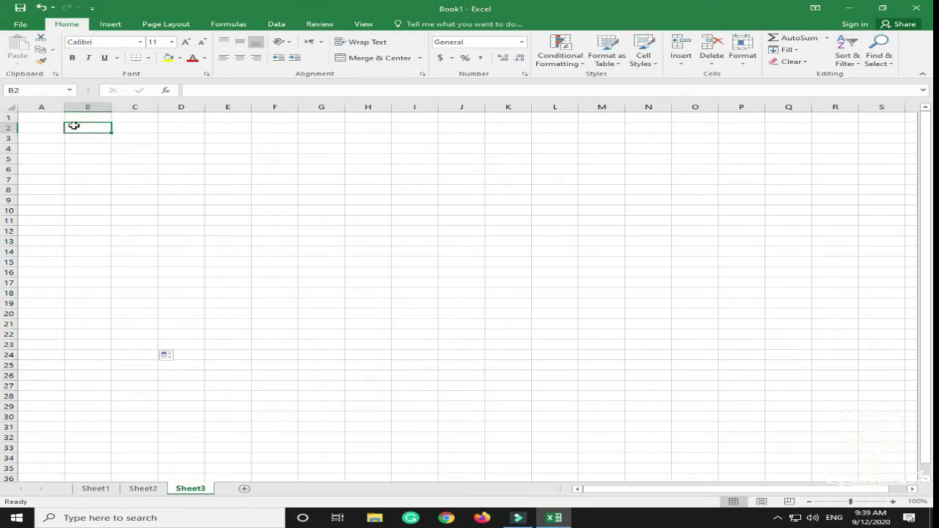
pyautogui.click(282, 140)
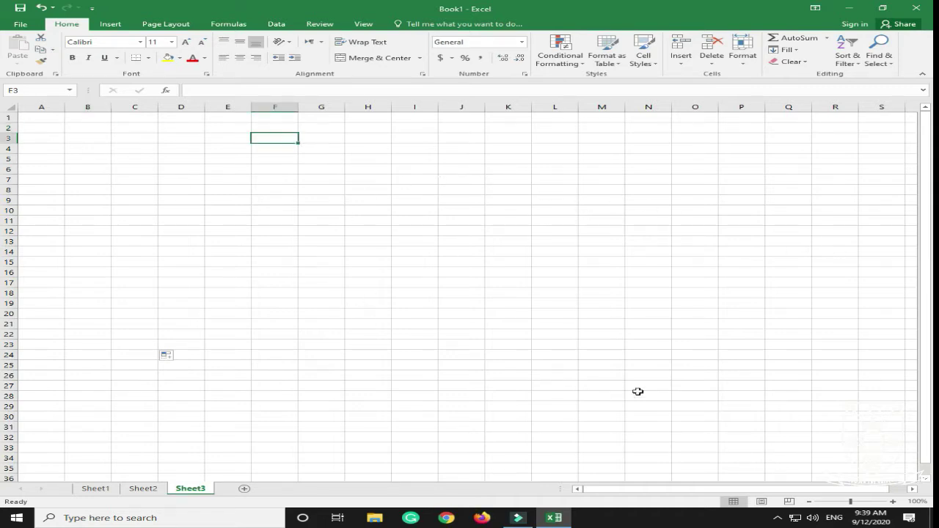
pyautogui.click(922, 226)
pyautogui.click(922, 340)
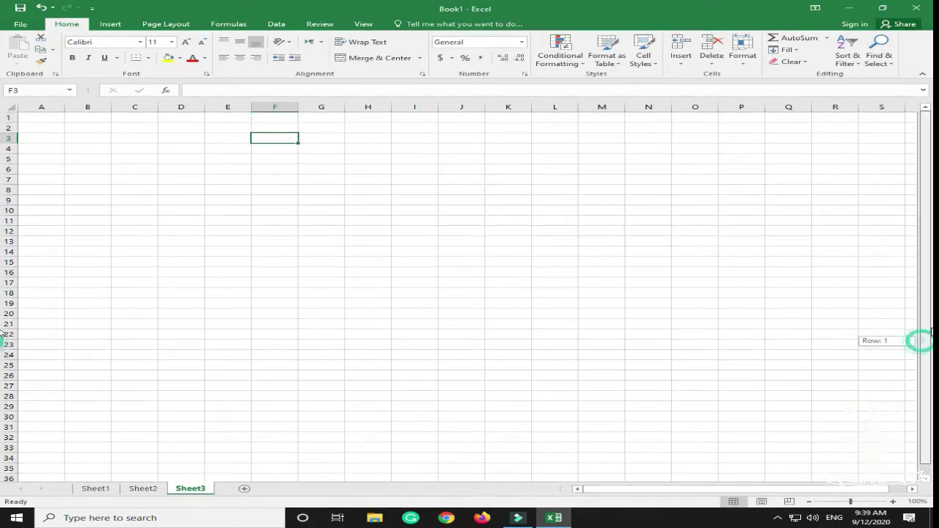
pyautogui.moveTo(931, 329); pyautogui.dragTo(930, 260)
pyautogui.click(817, 487)
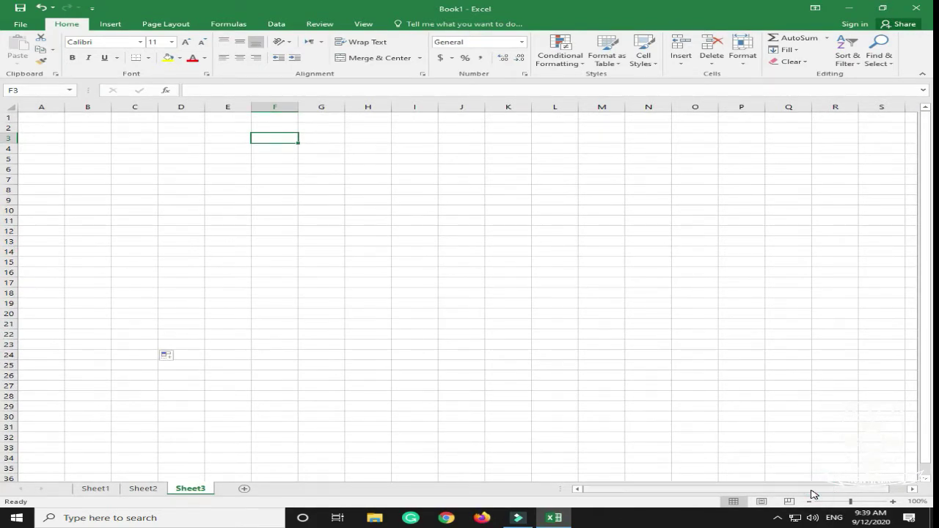
pyautogui.moveTo(831, 491); pyautogui.dragTo(790, 496)
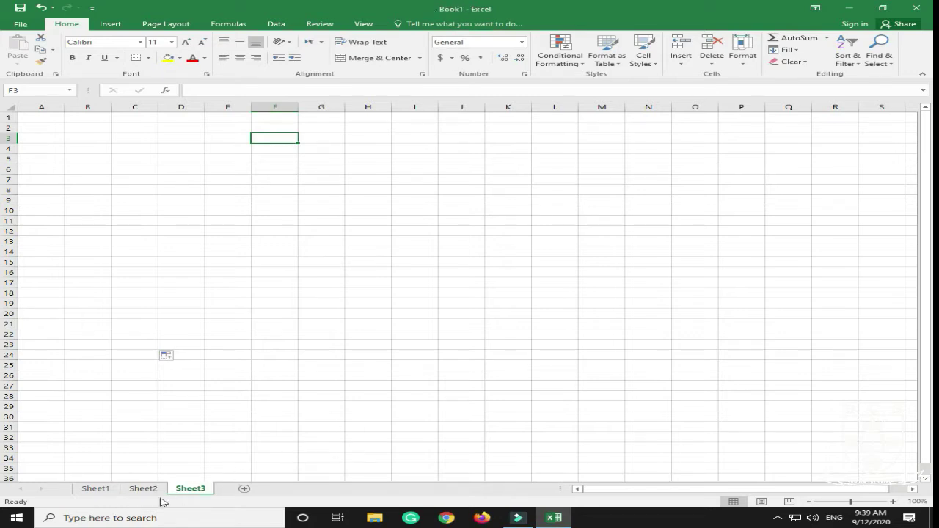
# Add a new worksheet after Sheet3 and return to Sheet1
pyautogui.click(244, 490)
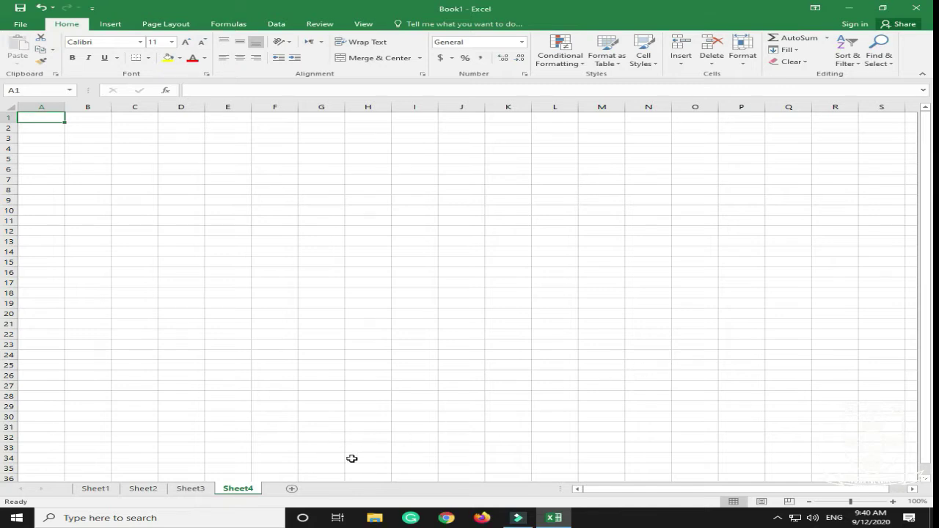
pyautogui.click(96, 488)
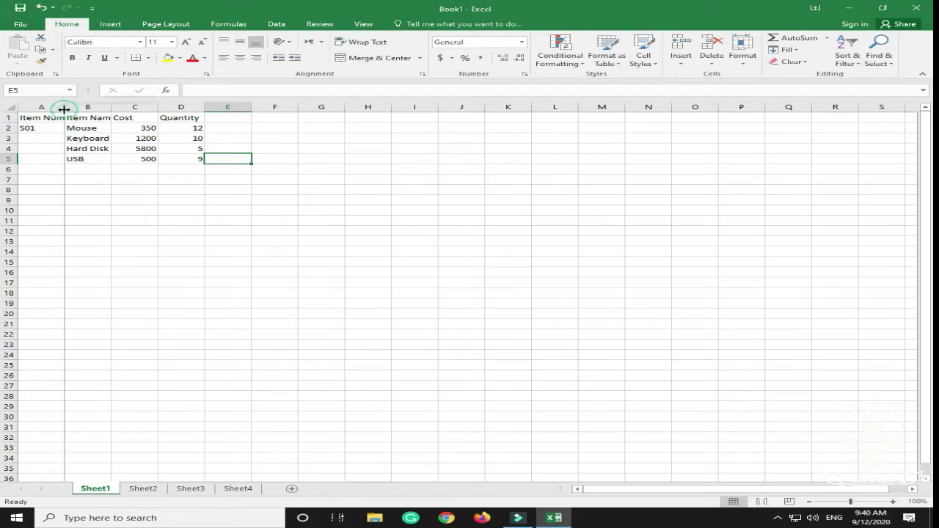
# Adjust the widths of columns A to D in the item table to fit their headings and entries
pyautogui.doubleClick(64, 109)
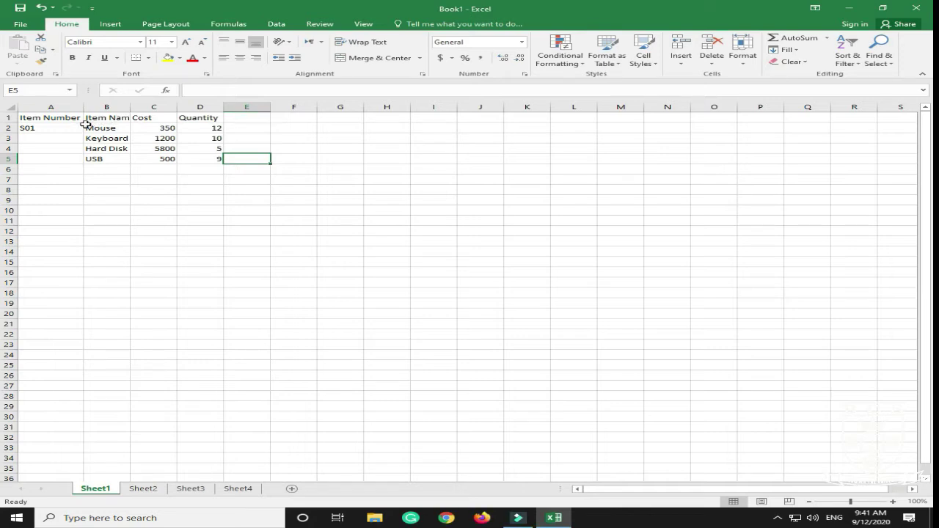
pyautogui.click(129, 109)
pyautogui.click(129, 108)
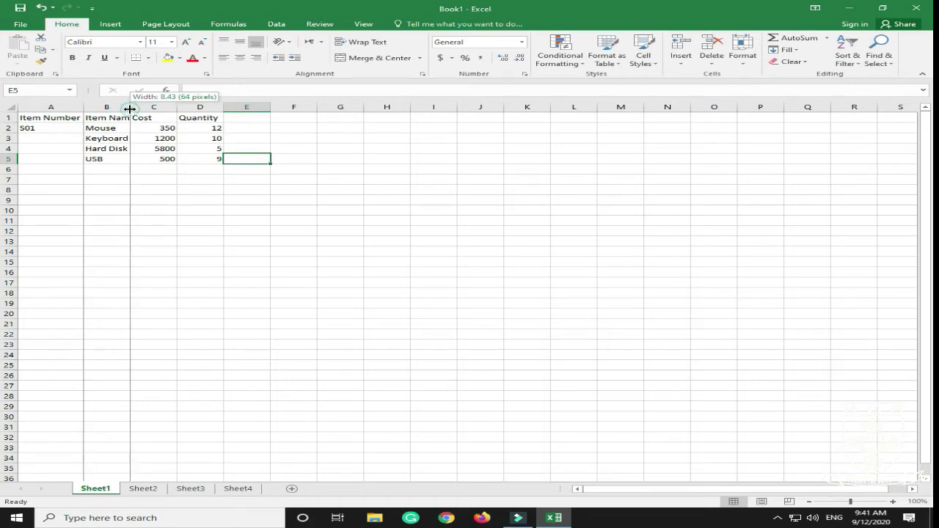
pyautogui.moveTo(129, 108); pyautogui.dragTo(147, 109)
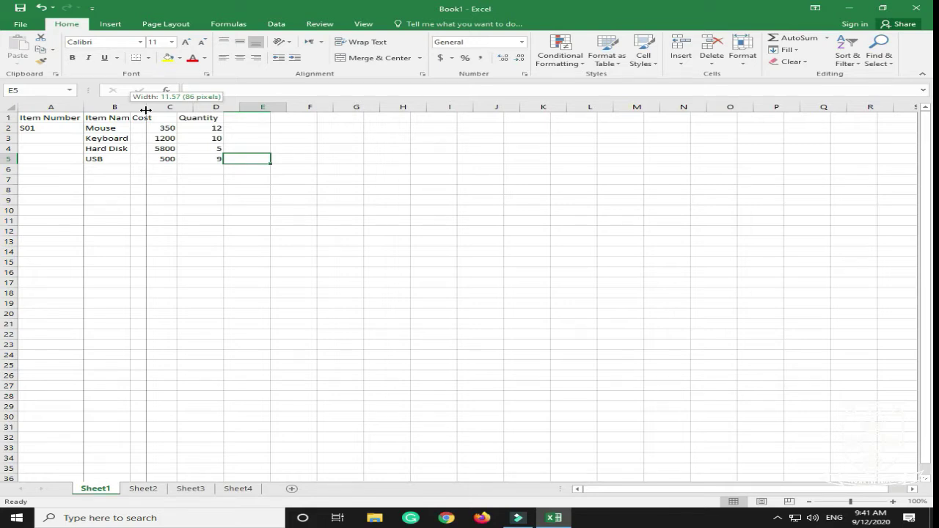
pyautogui.moveTo(147, 110); pyautogui.dragTo(141, 109)
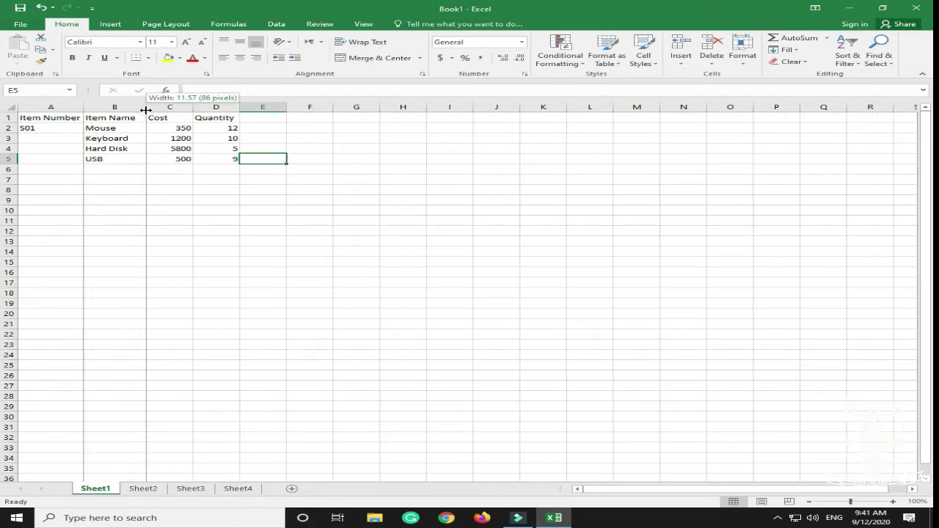
pyautogui.doubleClick(186, 110)
pyautogui.doubleClick(211, 109)
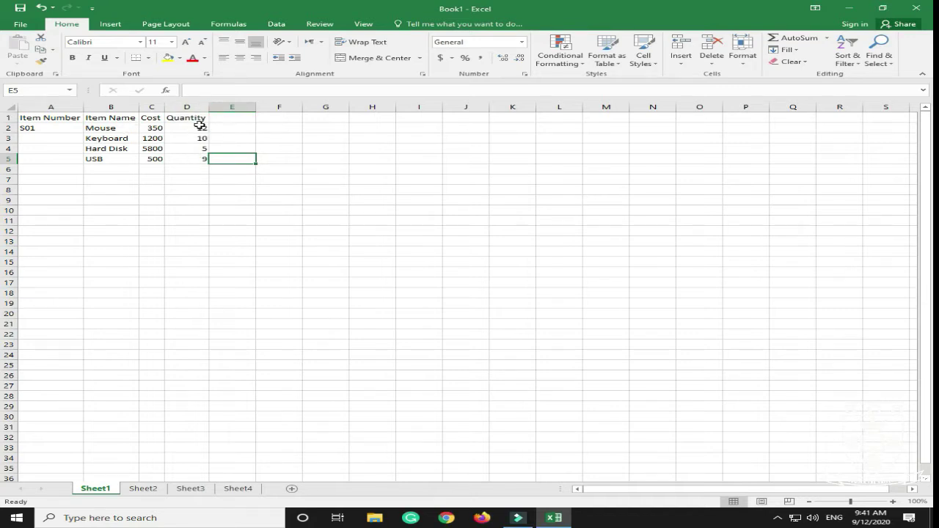
# Fill the Item Number heading from A1 across to D1, and centre the four header cells
pyautogui.click(47, 118)
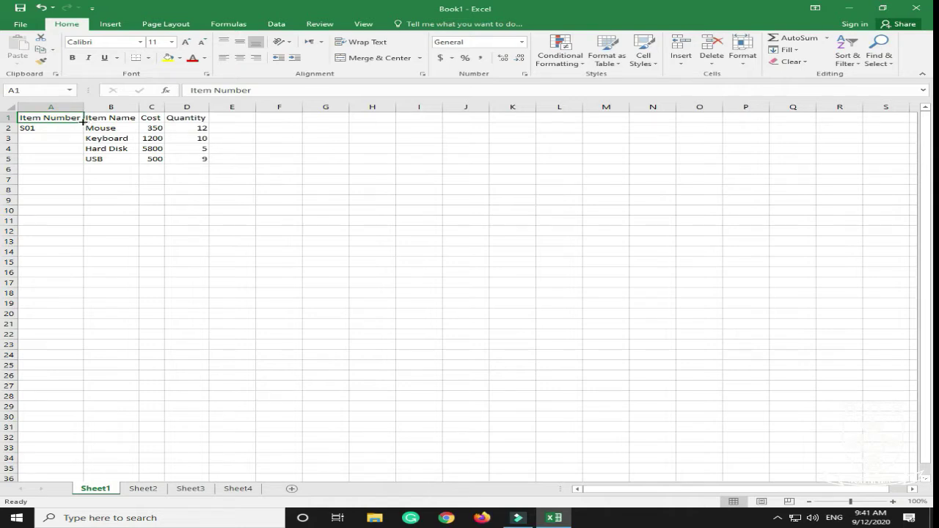
pyautogui.moveTo(83, 123); pyautogui.dragTo(199, 123)
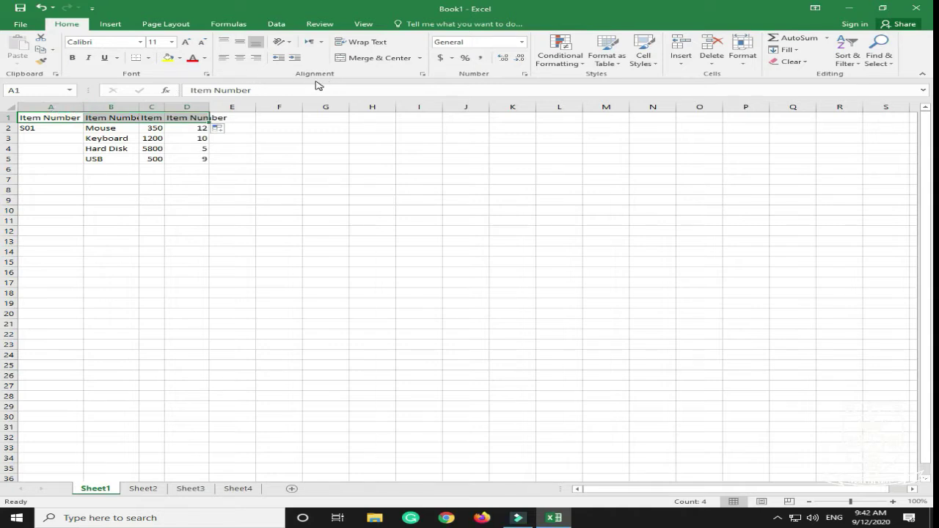
pyautogui.click(224, 68)
pyautogui.click(223, 58)
pyautogui.click(241, 58)
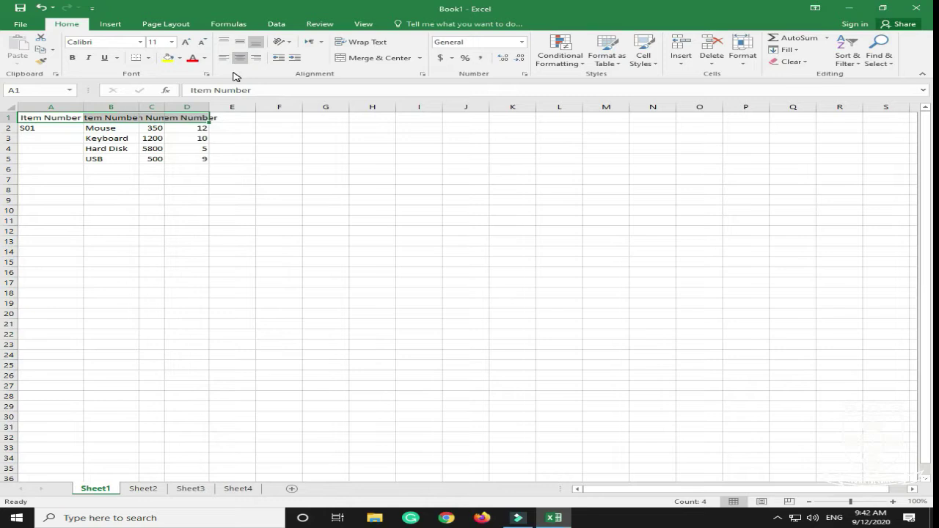
# Fit the widths of columns D and C to the copied Item Number headings
pyautogui.click(201, 177)
pyautogui.doubleClick(210, 107)
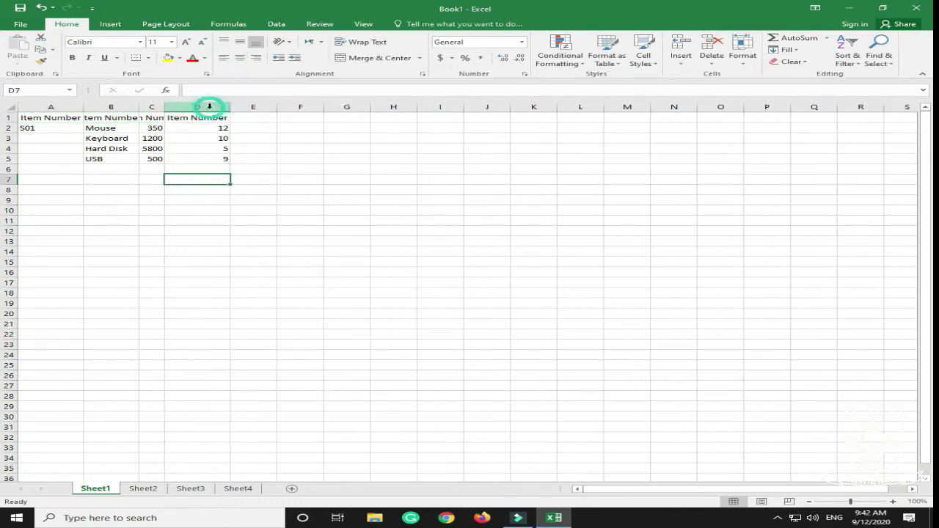
pyautogui.doubleClick(162, 107)
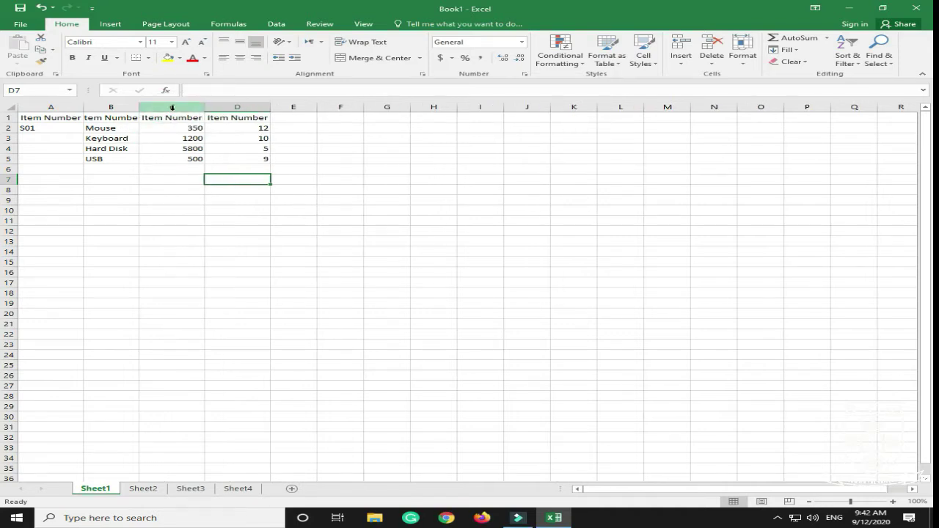
# Undo the last column width fits, the header alignment changes and the heading fill across row 1
pyautogui.hotkey('ctrl', 'z')
pyautogui.hotkey('ctrl', 'z')
pyautogui.hotkey('ctrl', 'z')
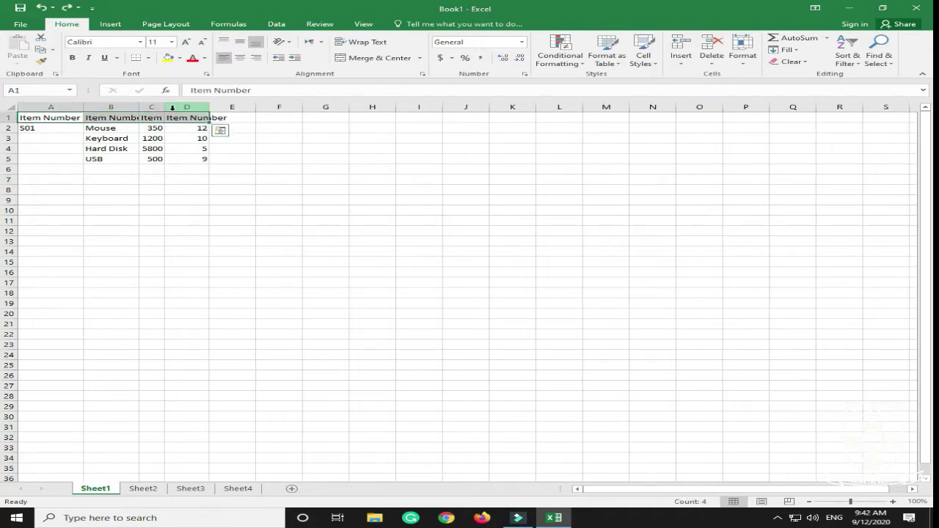
pyautogui.hotkey('ctrl', 'z')
pyautogui.hotkey('ctrl', 'z')
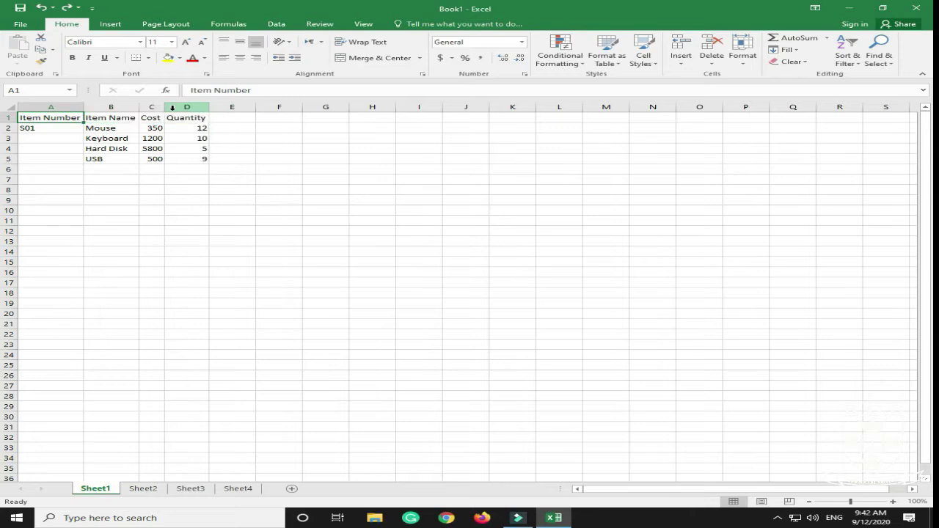
pyautogui.click(231, 219)
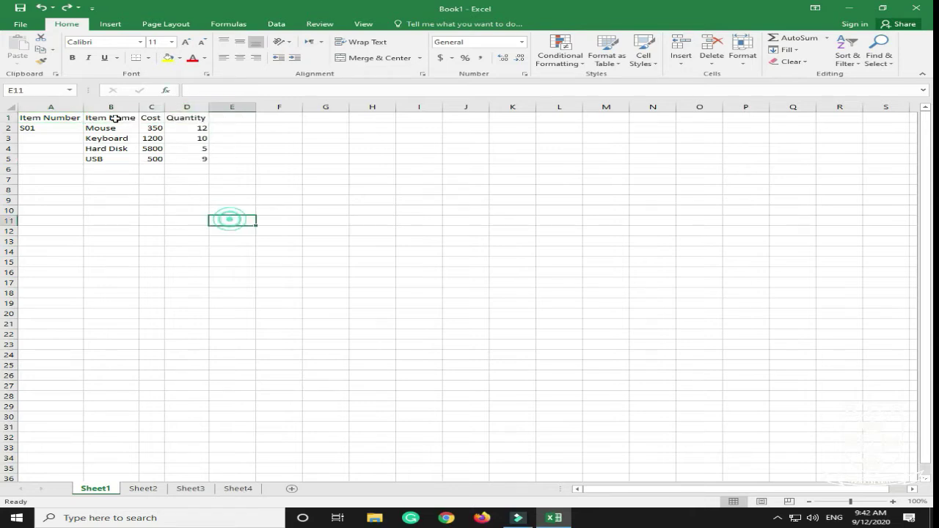
pyautogui.click(60, 117)
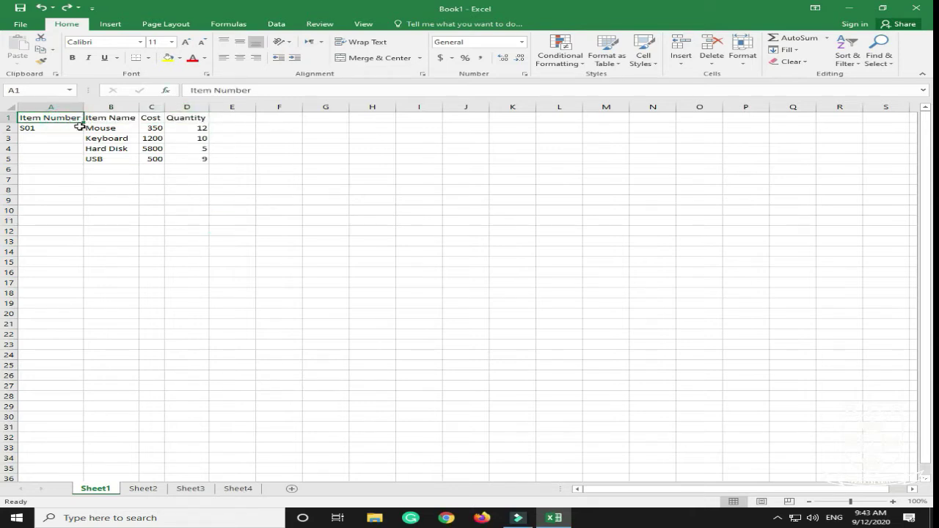
pyautogui.moveTo(84, 124); pyautogui.dragTo(212, 124)
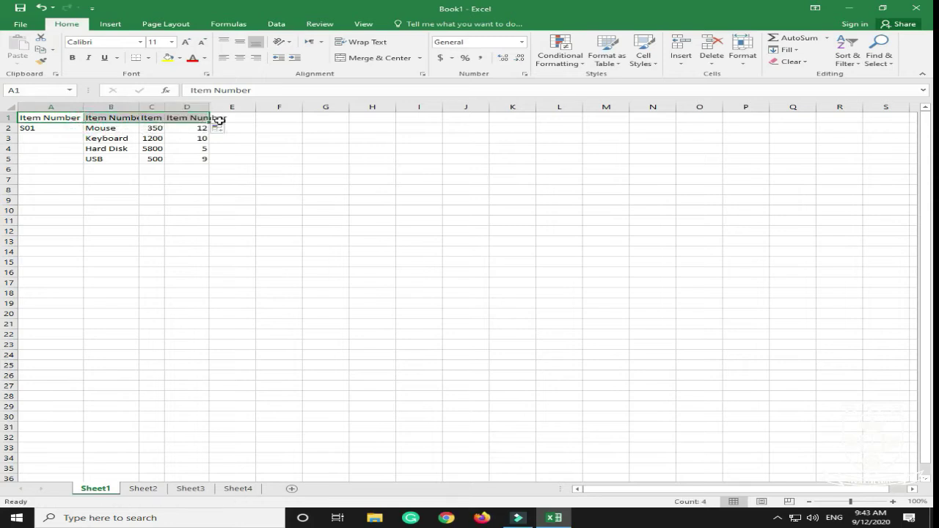
pyautogui.hotkey('ctrl', 'z')
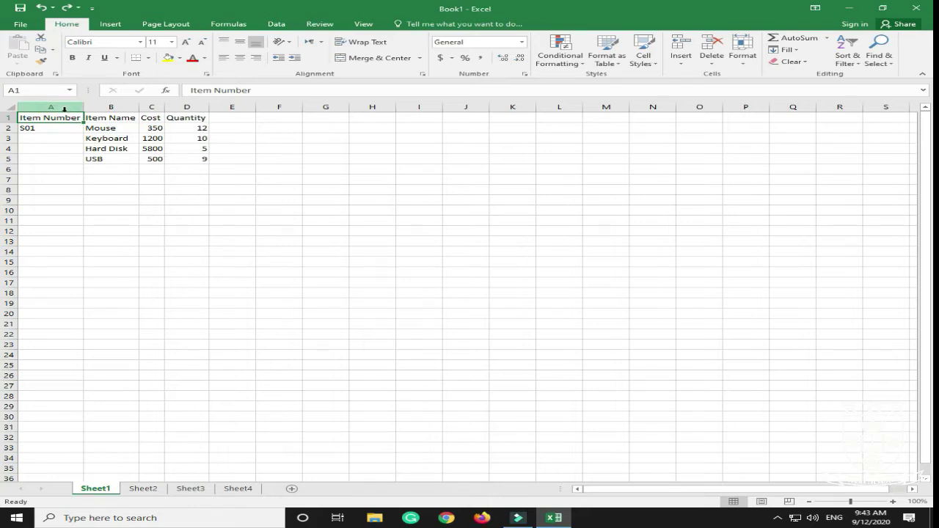
# Fill the item number series from S01 in A2 down to S04 in A5
pyautogui.click(59, 130)
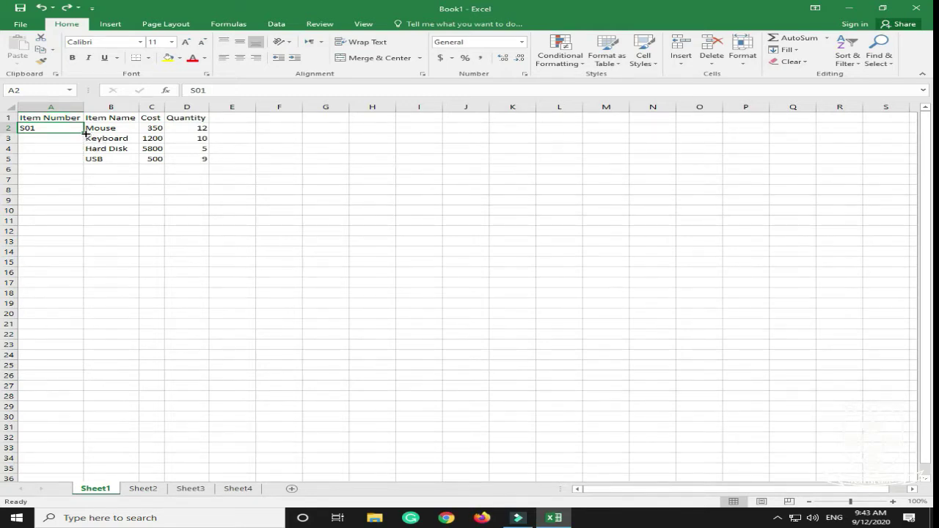
pyautogui.moveTo(83, 133); pyautogui.dragTo(79, 165)
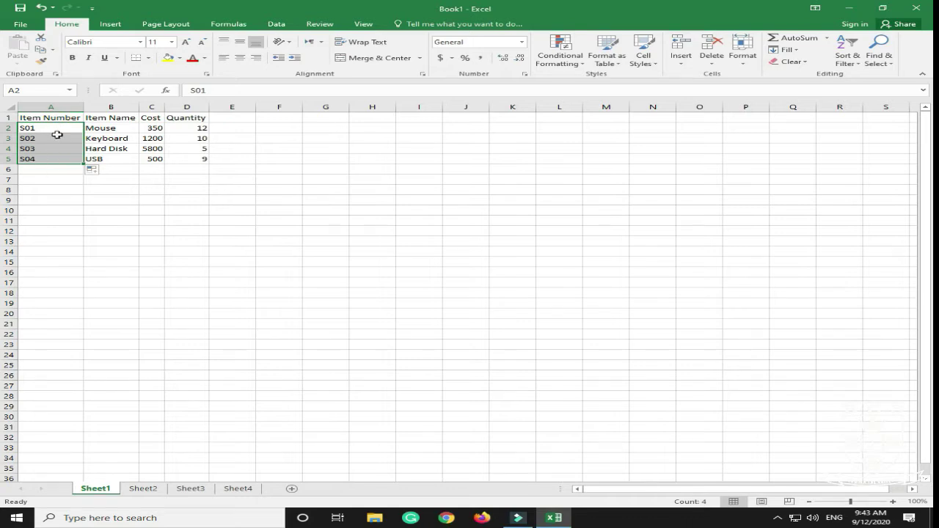
pyautogui.click(130, 169)
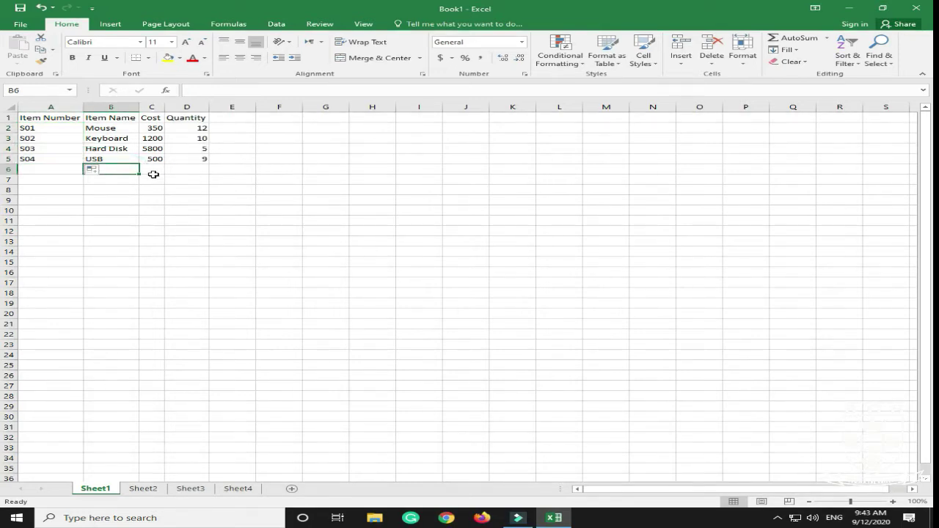
# Format the Item Number heading in A1 as centred, underlined and bold with a gold fill
pyautogui.click(71, 118)
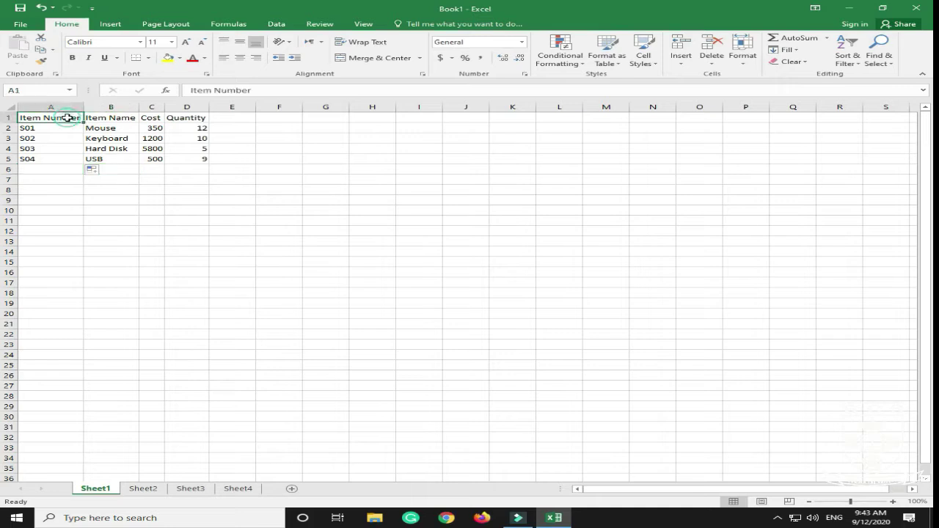
pyautogui.click(242, 58)
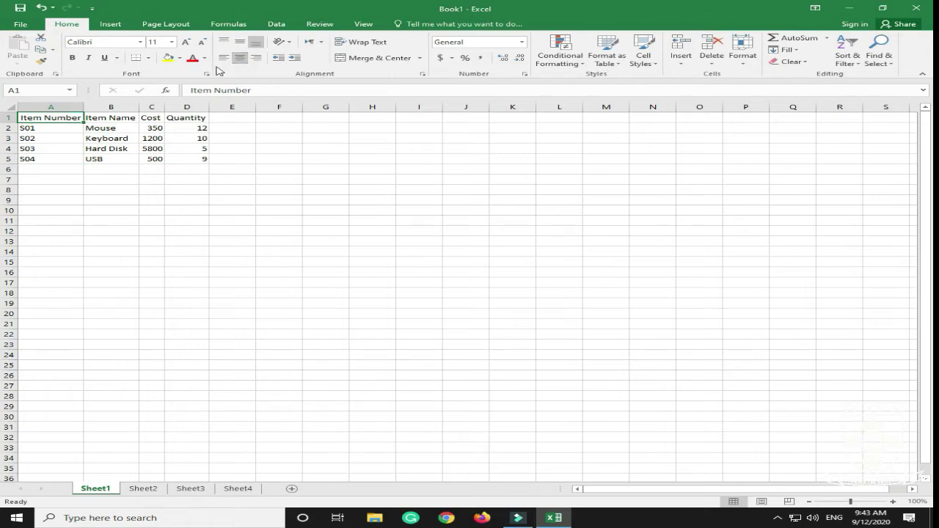
pyautogui.click(106, 59)
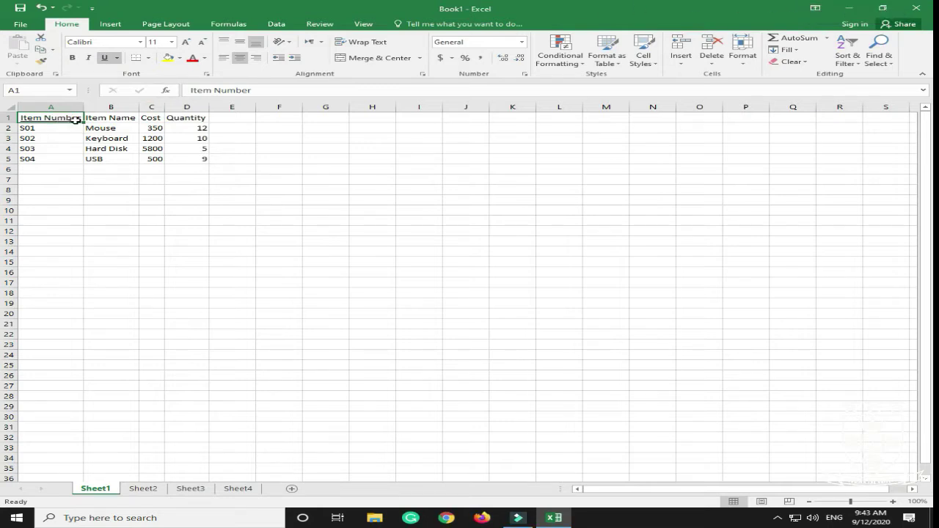
pyautogui.click(73, 58)
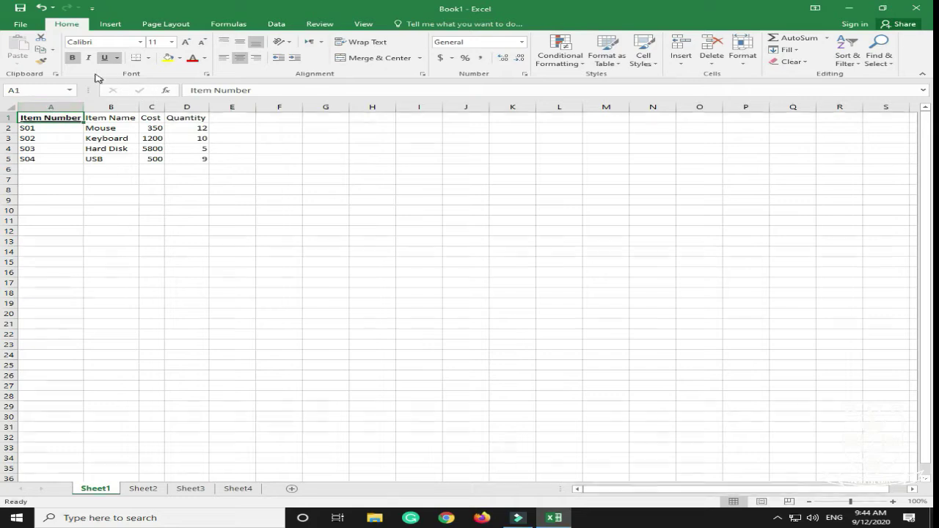
pyautogui.click(180, 59)
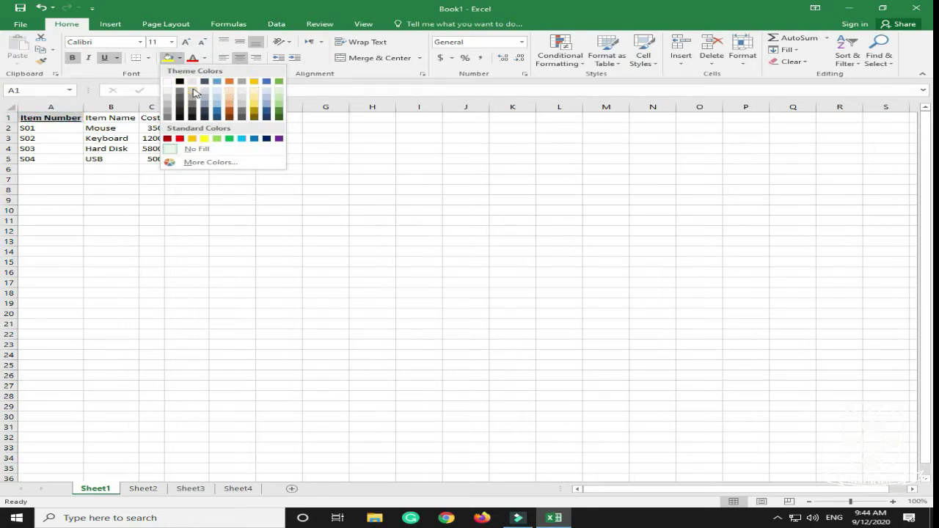
pyautogui.click(255, 82)
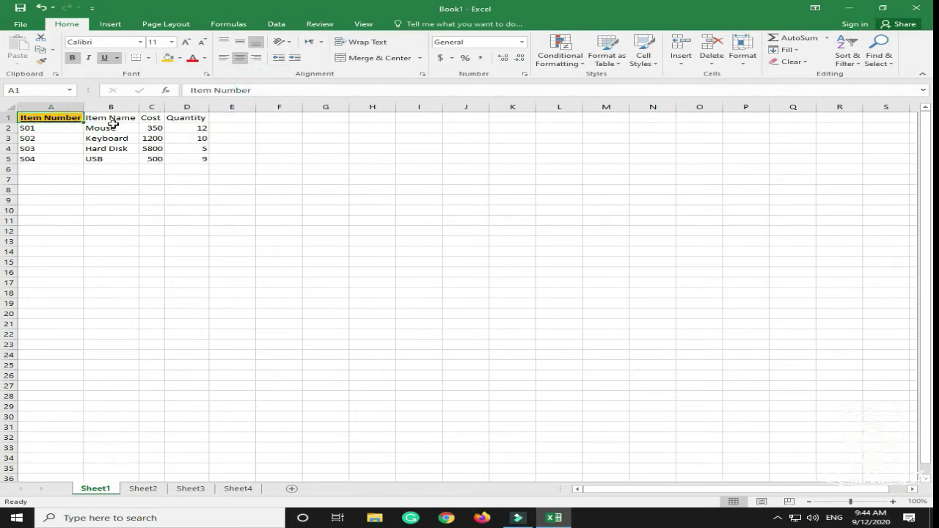
# Centre and underline the Item Name heading in B1, and give it the same gold fill
pyautogui.click(113, 120)
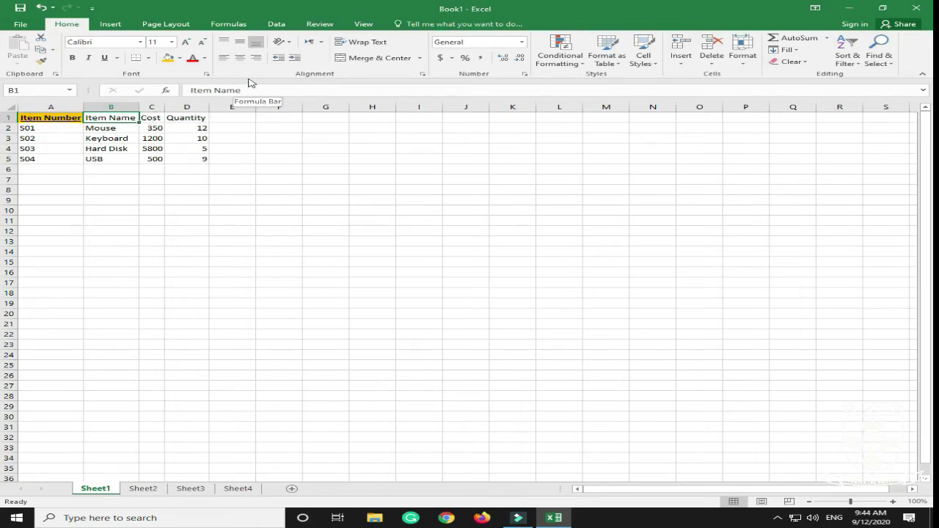
pyautogui.click(240, 57)
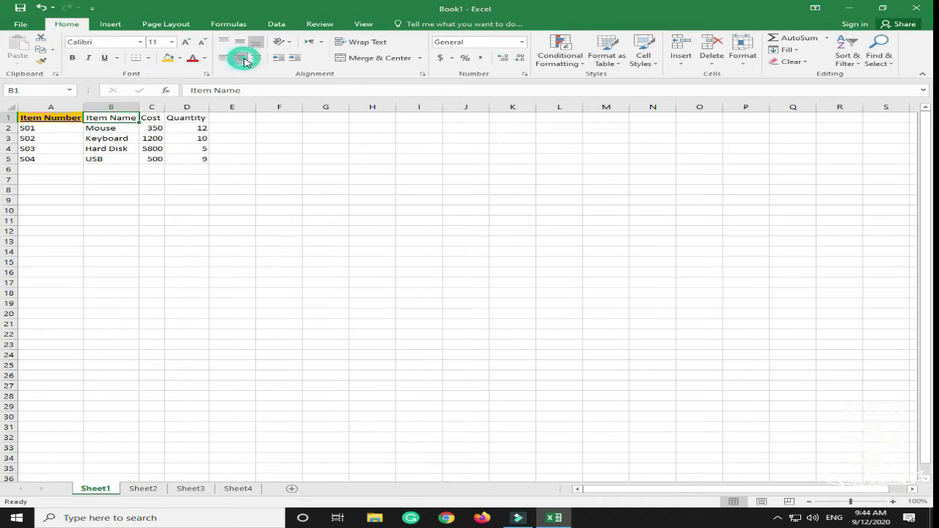
pyautogui.click(116, 58)
pyautogui.click(133, 74)
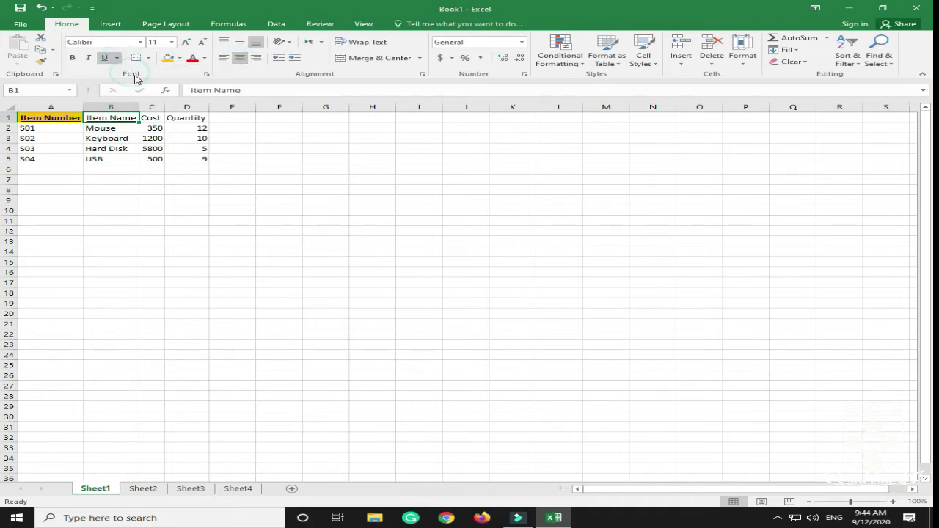
pyautogui.click(179, 58)
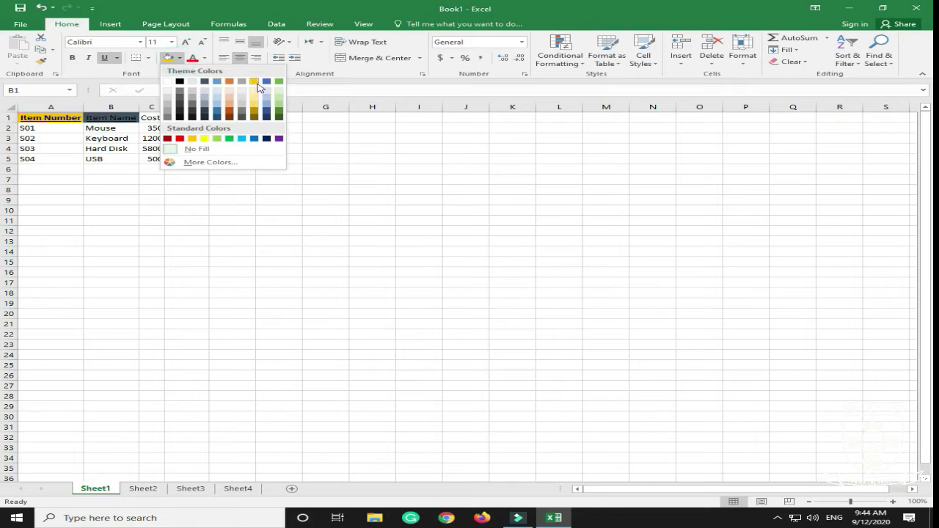
pyautogui.click(250, 84)
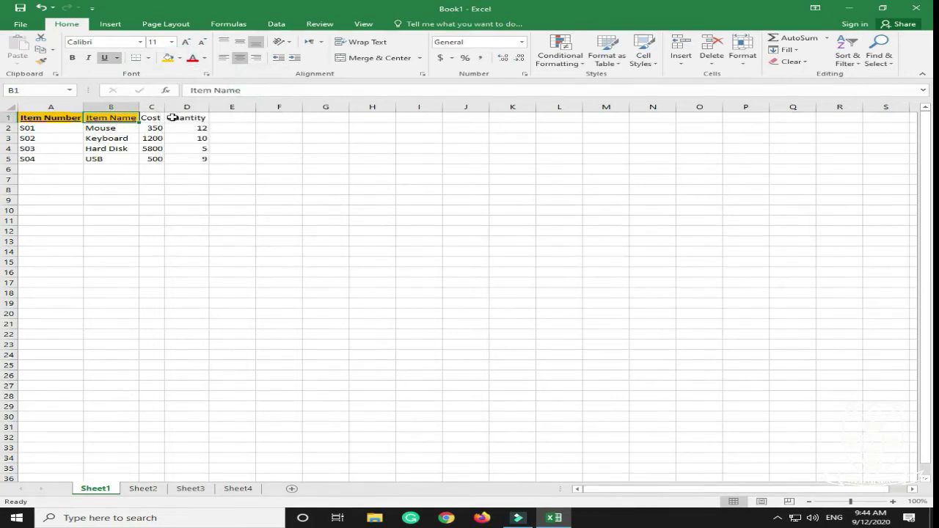
# Centre and underline the Cost heading in C1, and apply the gold fill to it
pyautogui.click(149, 117)
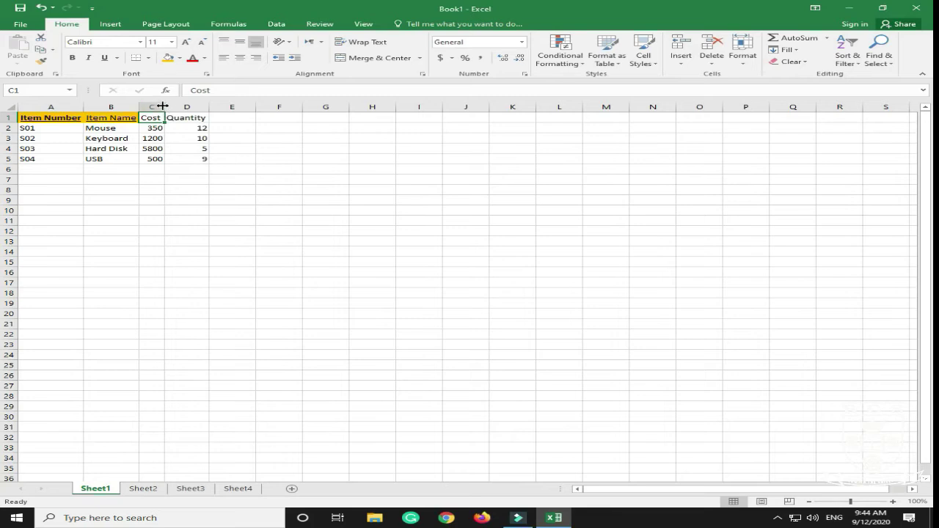
pyautogui.click(241, 58)
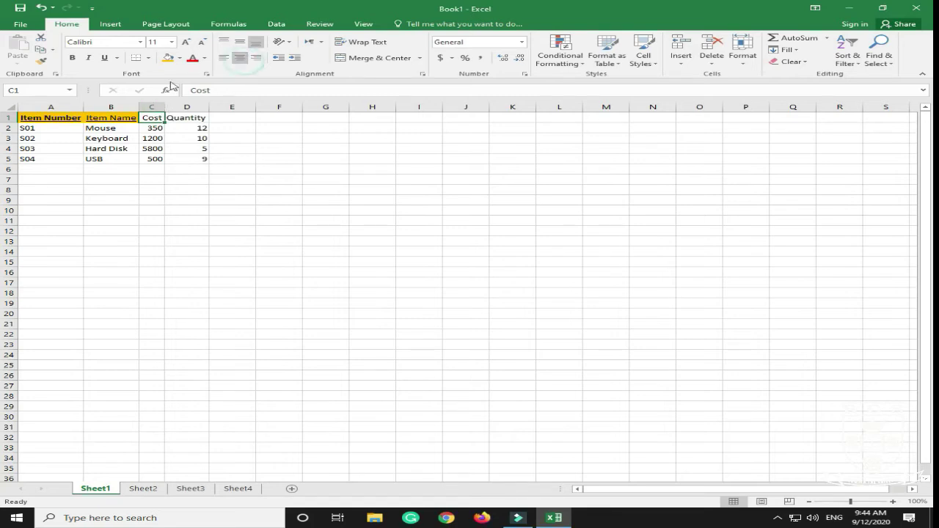
pyautogui.click(116, 58)
pyautogui.click(130, 72)
pyautogui.click(180, 58)
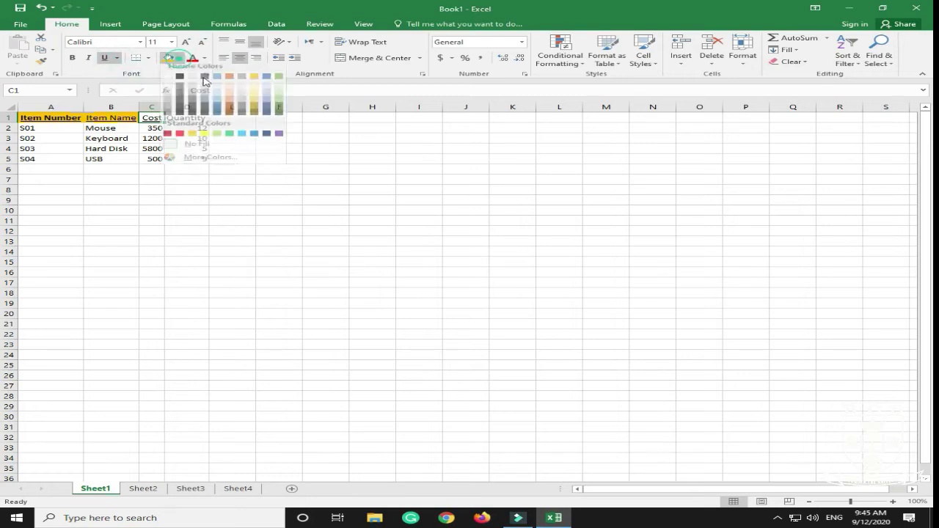
pyautogui.click(252, 83)
# Centre the Quantity heading in D1, fill it gold and underline it
pyautogui.click(197, 117)
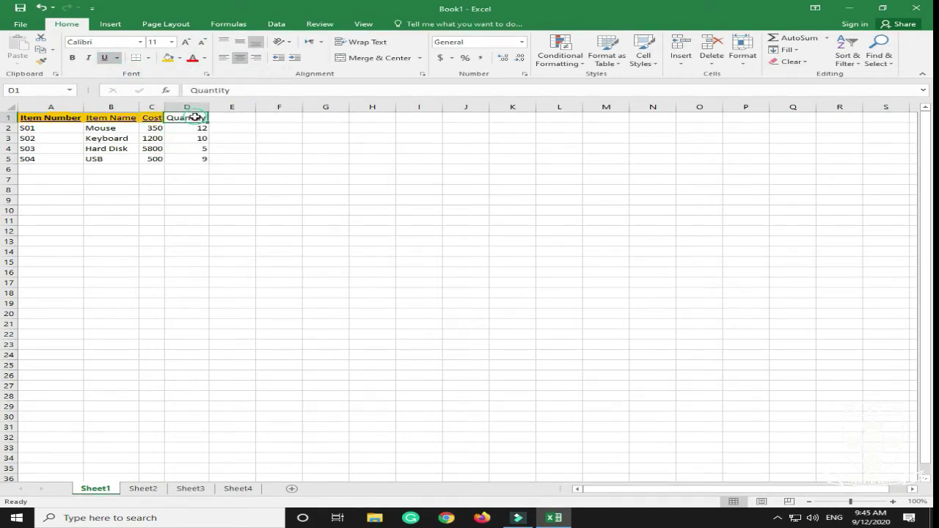
pyautogui.click(241, 58)
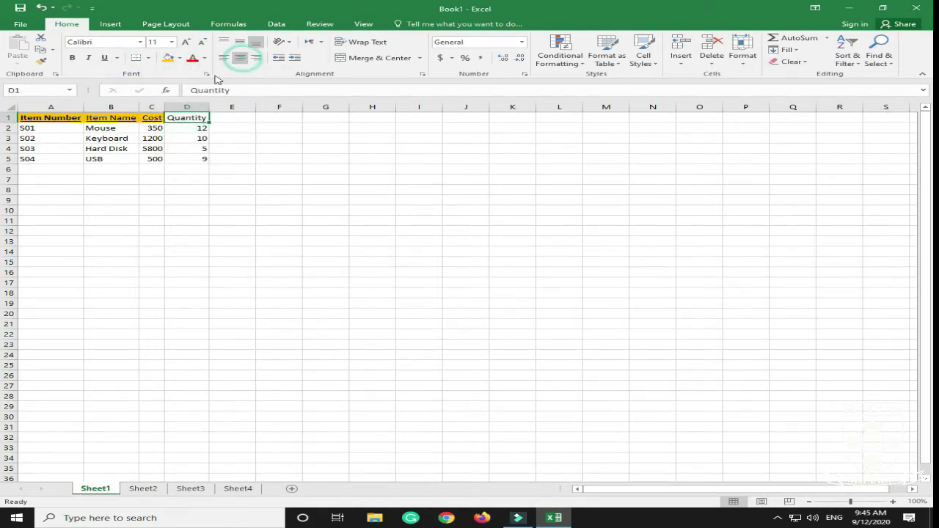
pyautogui.click(179, 58)
pyautogui.click(252, 83)
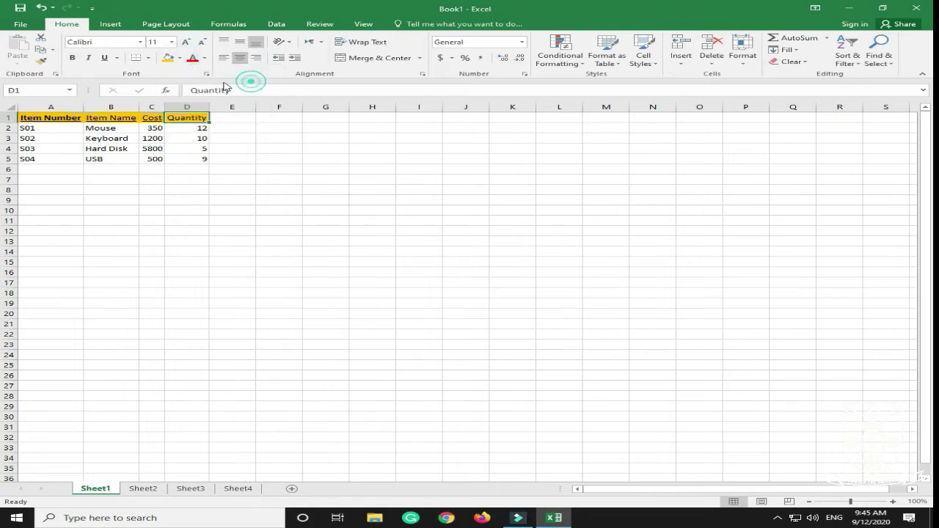
pyautogui.click(116, 58)
pyautogui.click(121, 72)
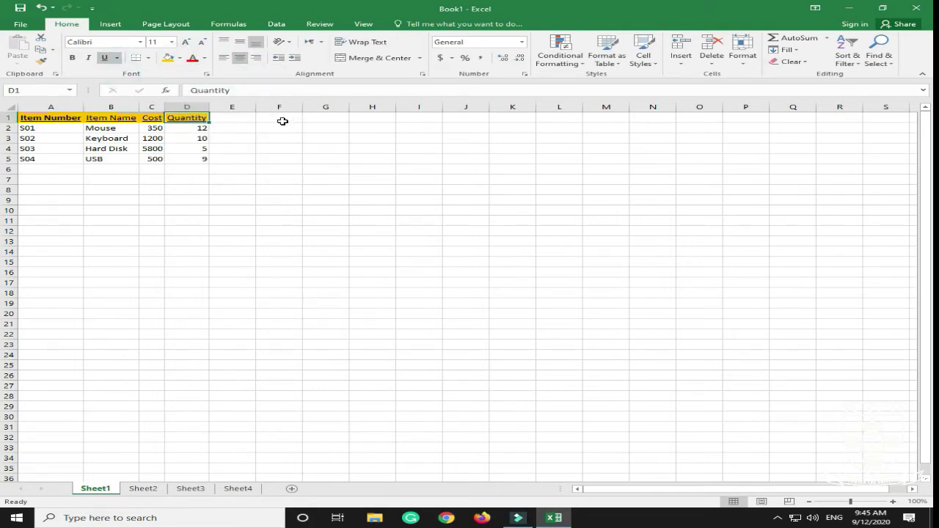
pyautogui.click(279, 119)
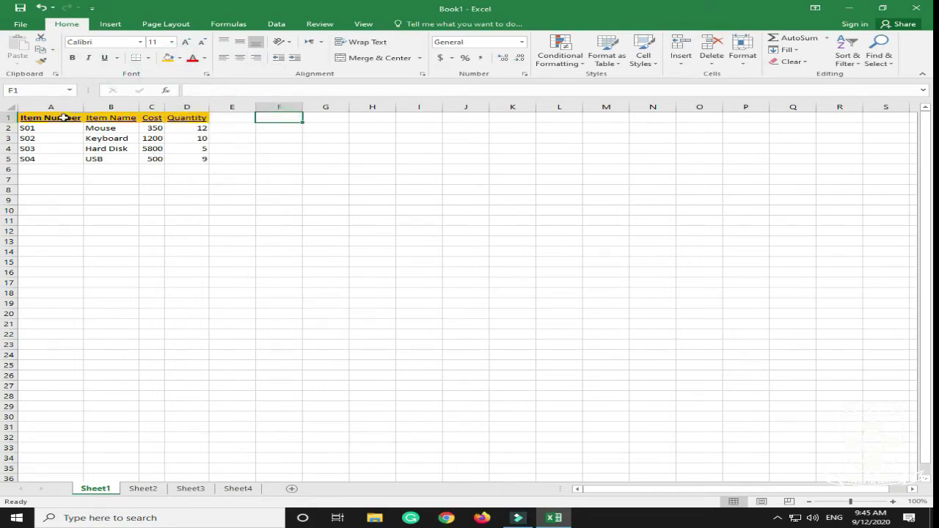
# Make the Item Name, Cost and Quantity headings in B1, C1 and D1 bold
pyautogui.click(110, 119)
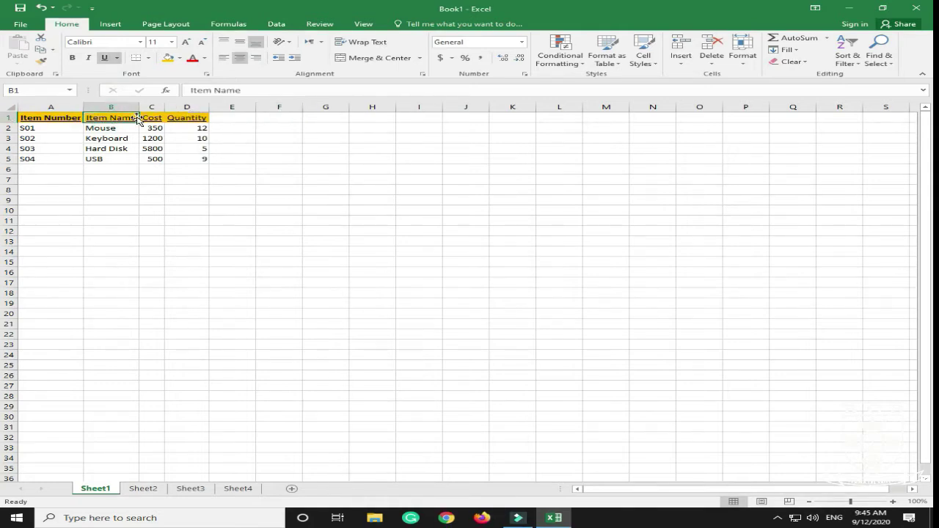
pyautogui.click(73, 60)
pyautogui.click(151, 125)
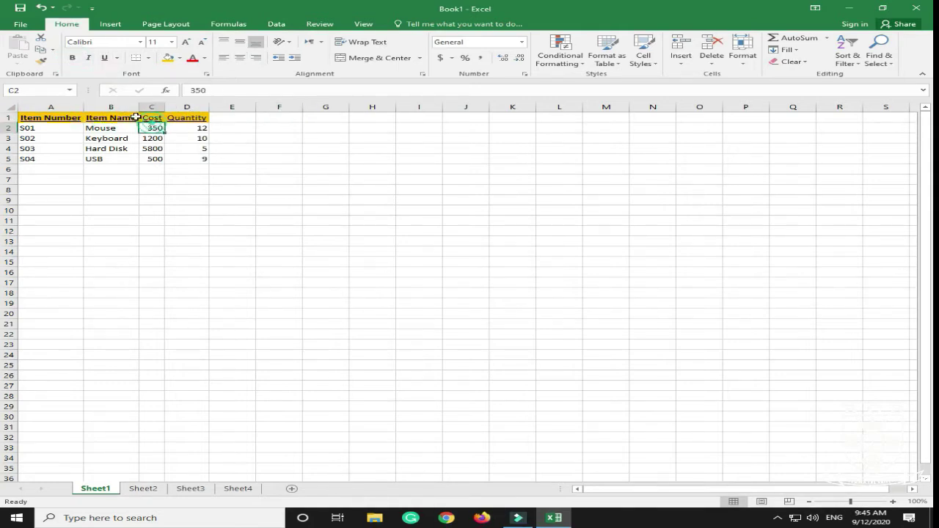
pyautogui.click(151, 118)
pyautogui.click(72, 57)
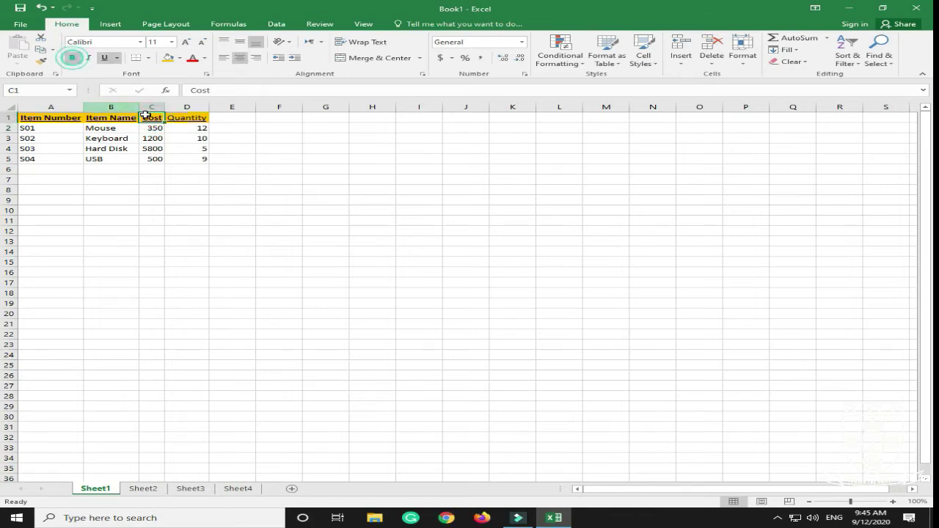
pyautogui.click(200, 119)
pyautogui.click(72, 58)
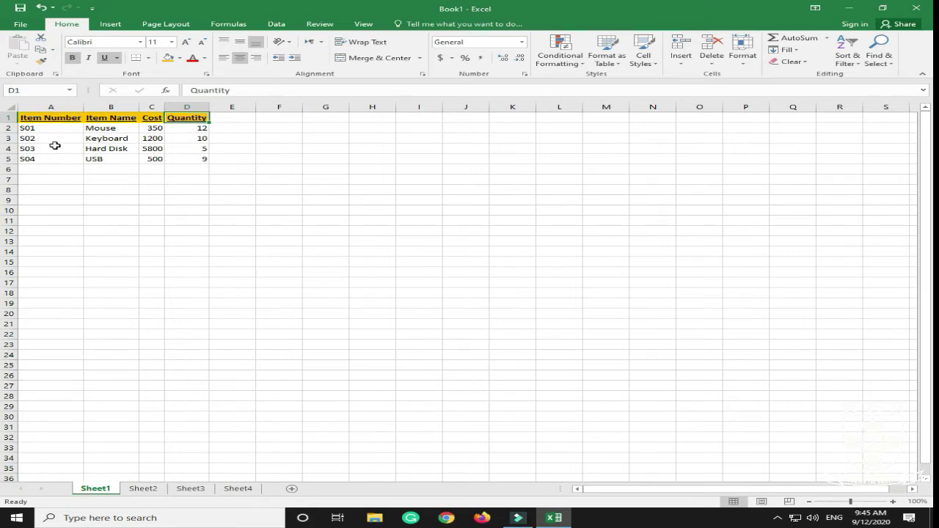
# Centre the item numbers in A2:A5, the costs in C2:C5 and the quantities in D2:D5
pyautogui.moveTo(53, 127); pyautogui.dragTo(54, 160)
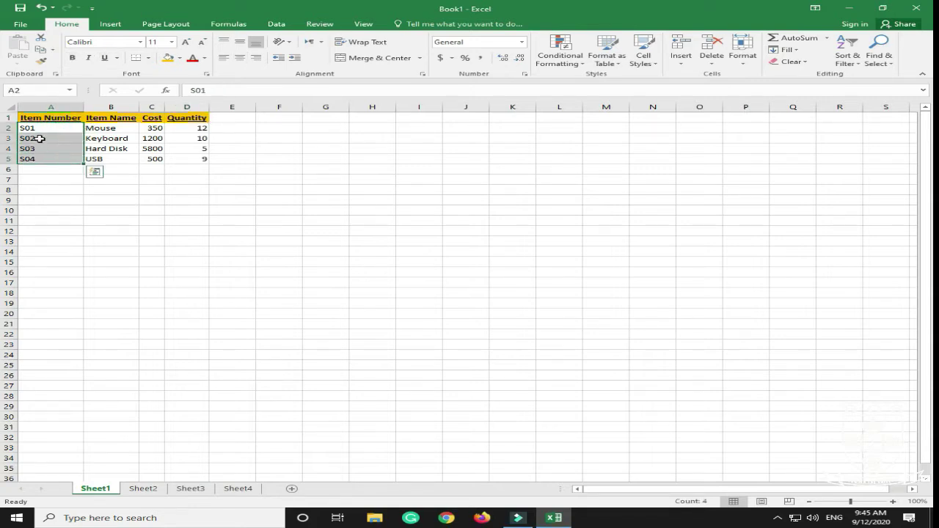
pyautogui.click(239, 59)
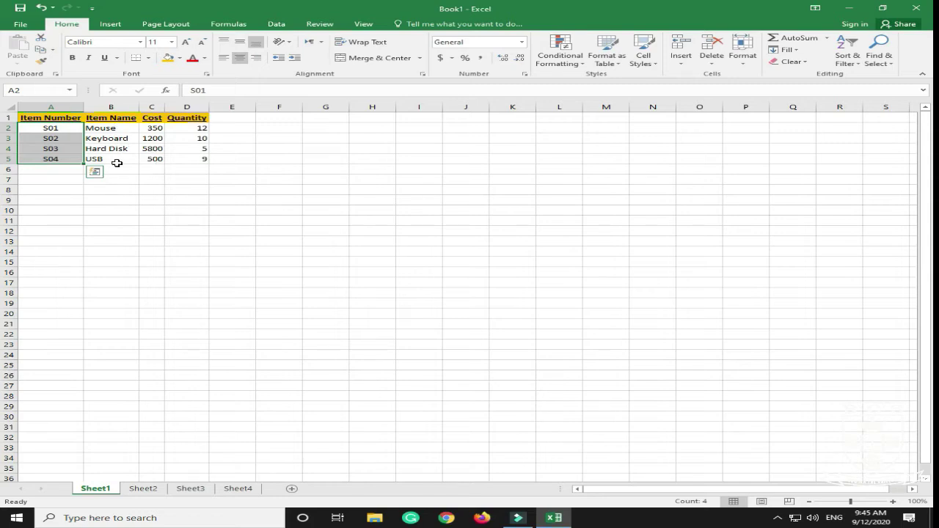
pyautogui.moveTo(152, 129); pyautogui.dragTo(156, 158)
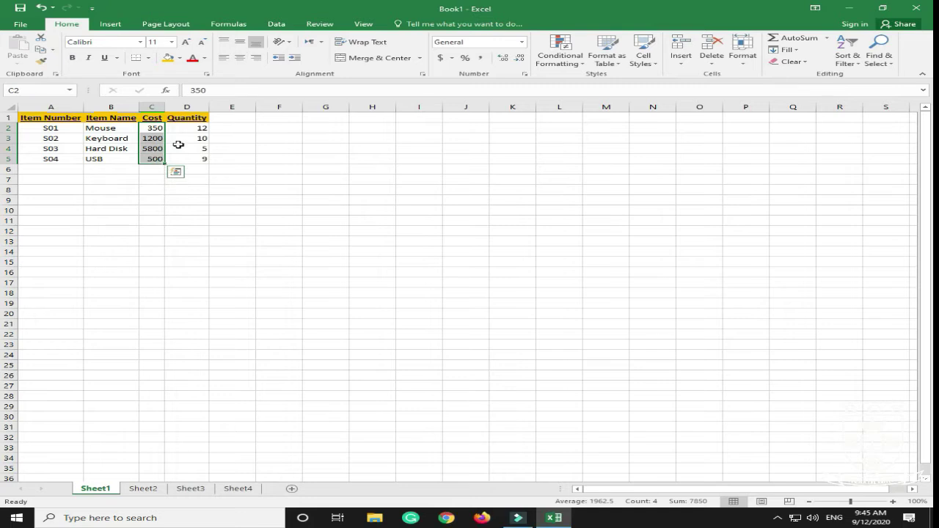
pyautogui.click(240, 57)
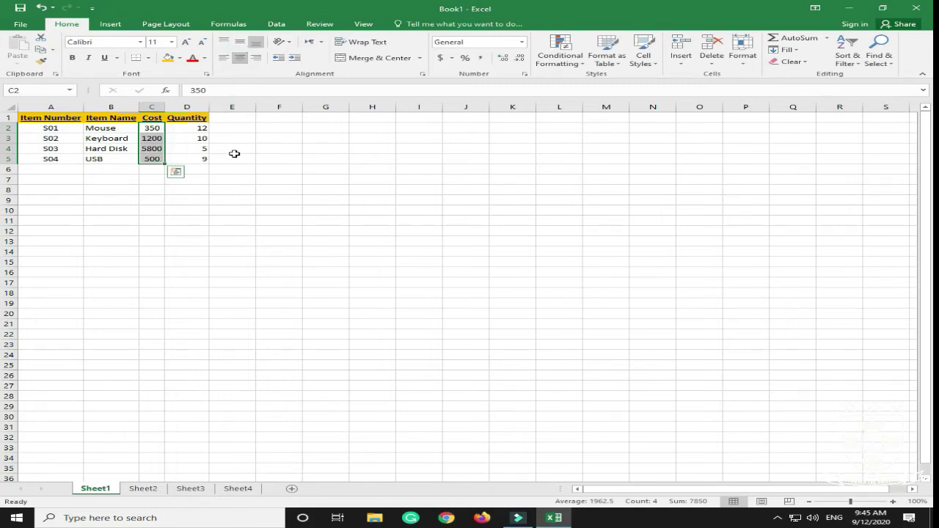
pyautogui.moveTo(202, 128); pyautogui.dragTo(205, 159)
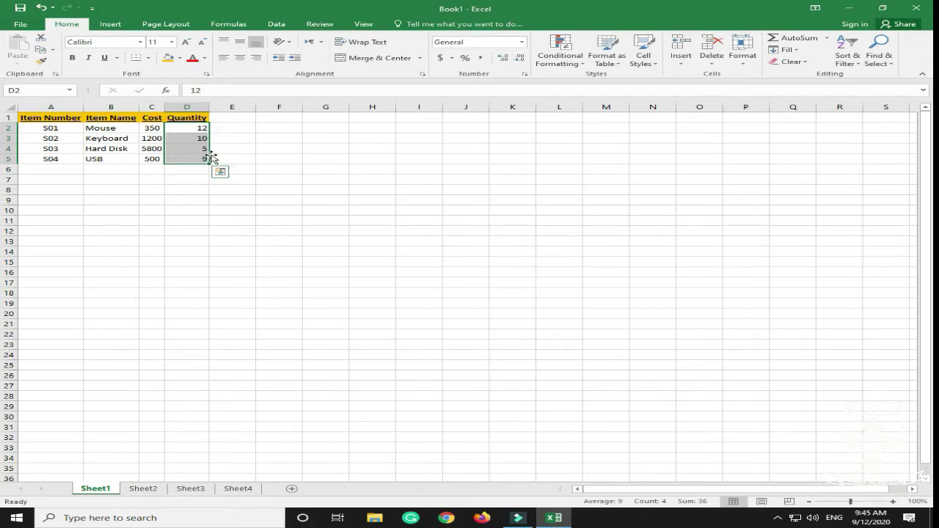
pyautogui.click(240, 62)
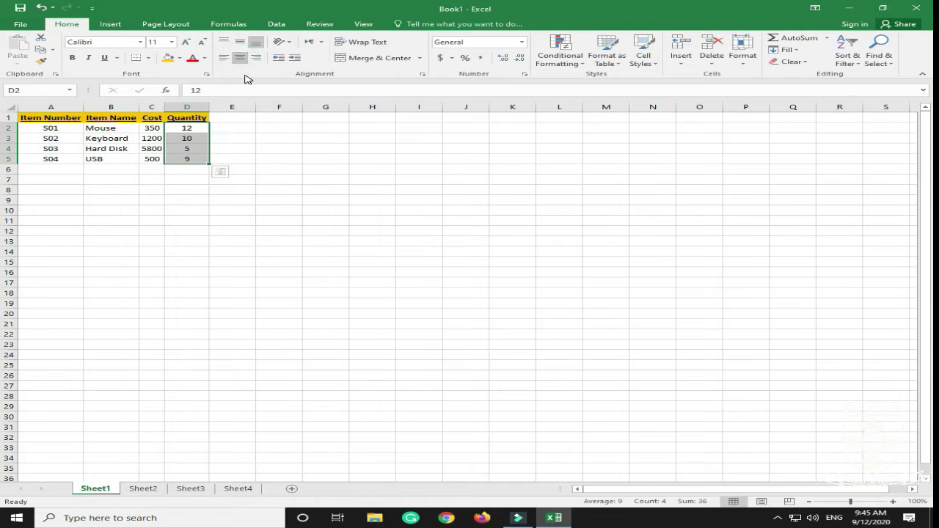
pyautogui.click(311, 171)
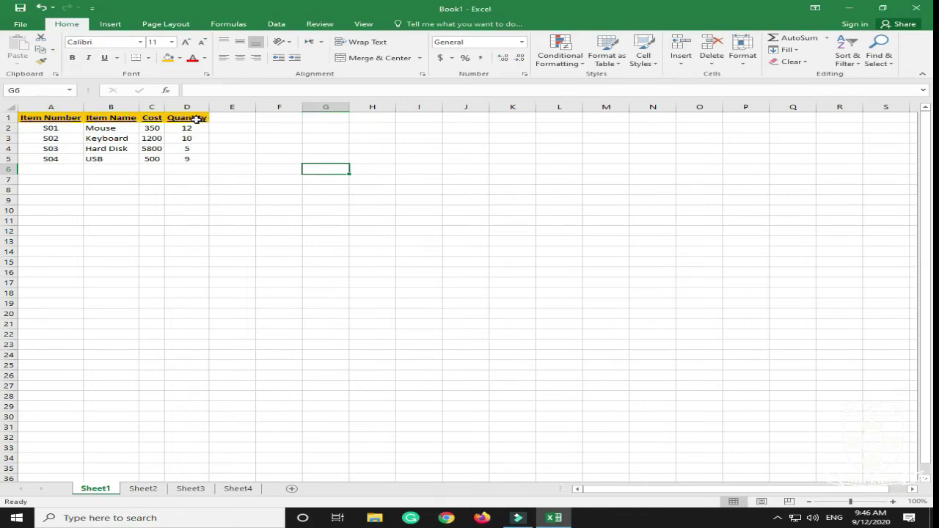
pyautogui.doubleClick(59, 117)
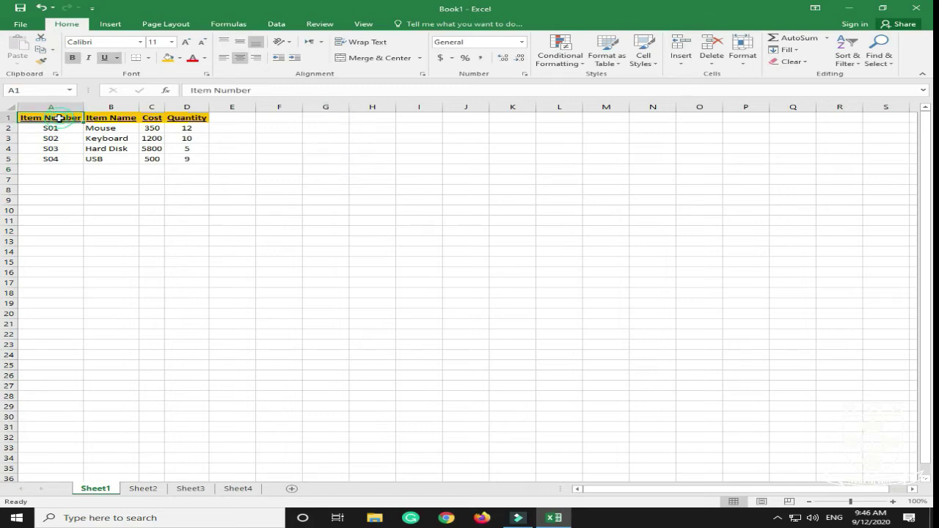
pyautogui.click(188, 119)
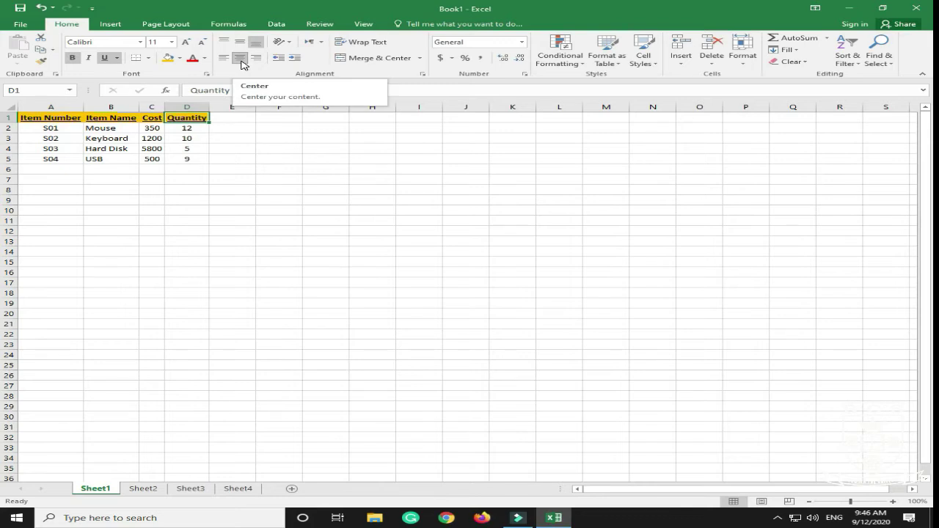
pyautogui.click(117, 58)
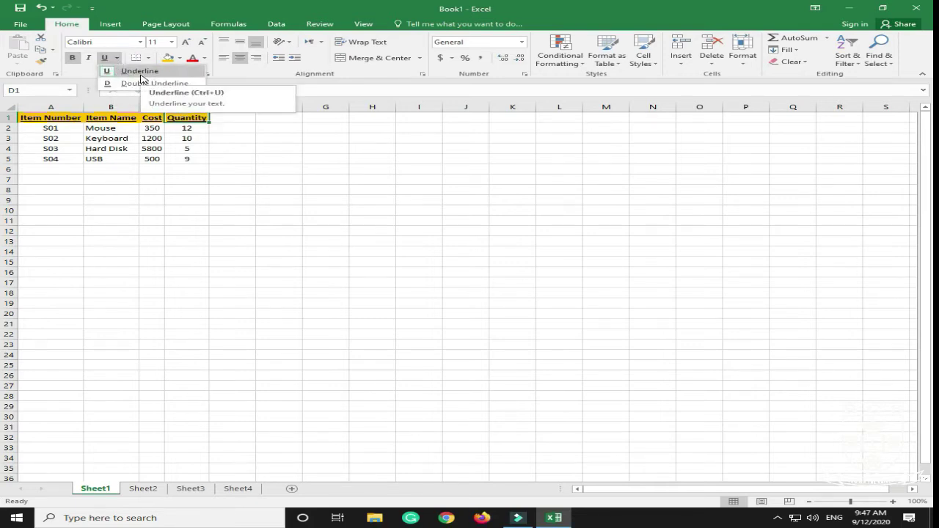
pyautogui.click(217, 70)
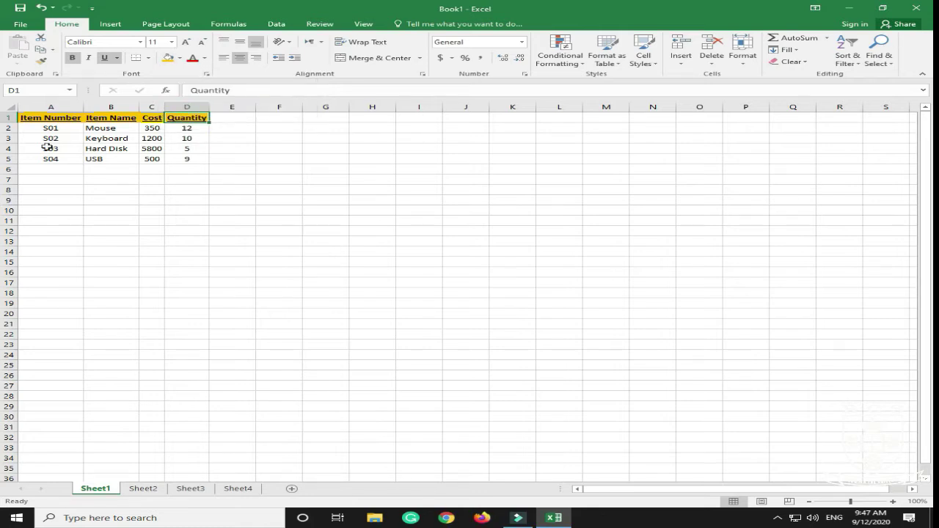
# Fill the item number series from S01 in A2 down to A5
pyautogui.click(64, 131)
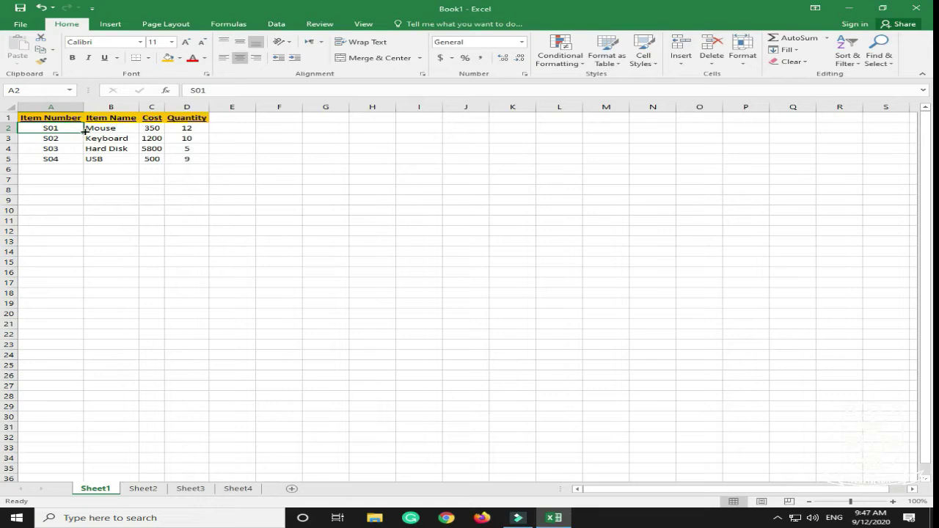
pyautogui.moveTo(84, 132); pyautogui.dragTo(79, 164)
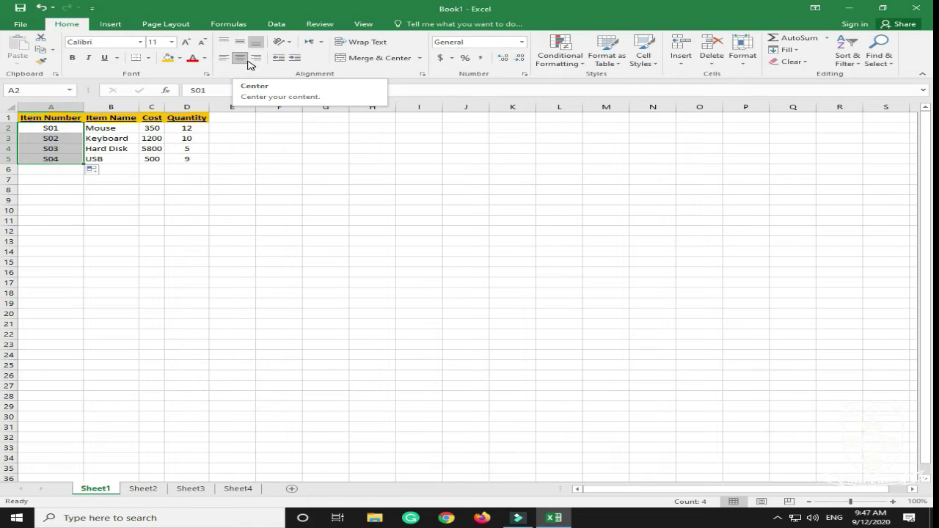
pyautogui.click(133, 131)
pyautogui.moveTo(138, 133); pyautogui.dragTo(136, 160)
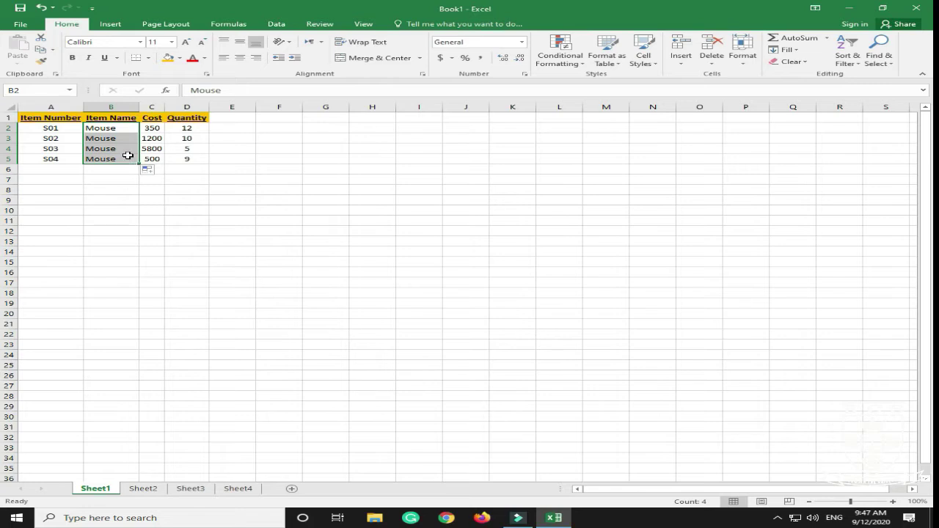
pyautogui.hotkey('ctrl', 'z')
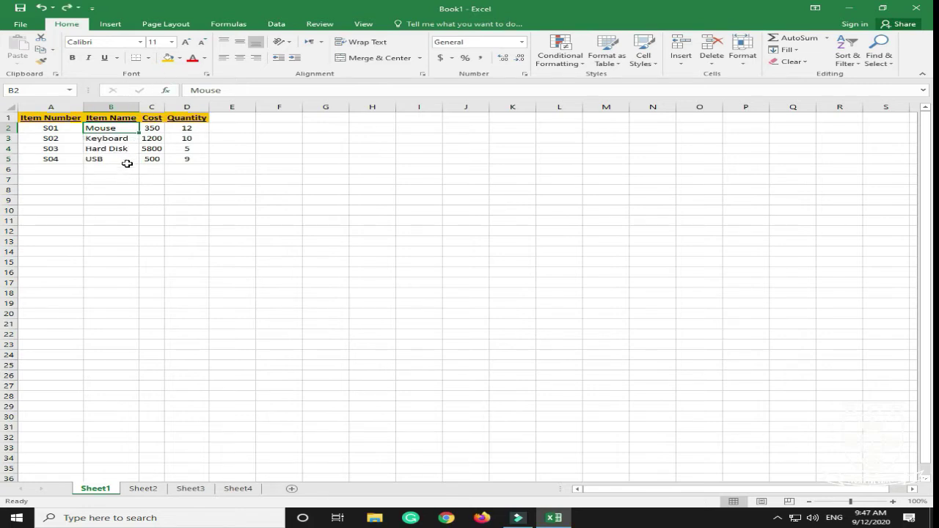
pyautogui.click(128, 163)
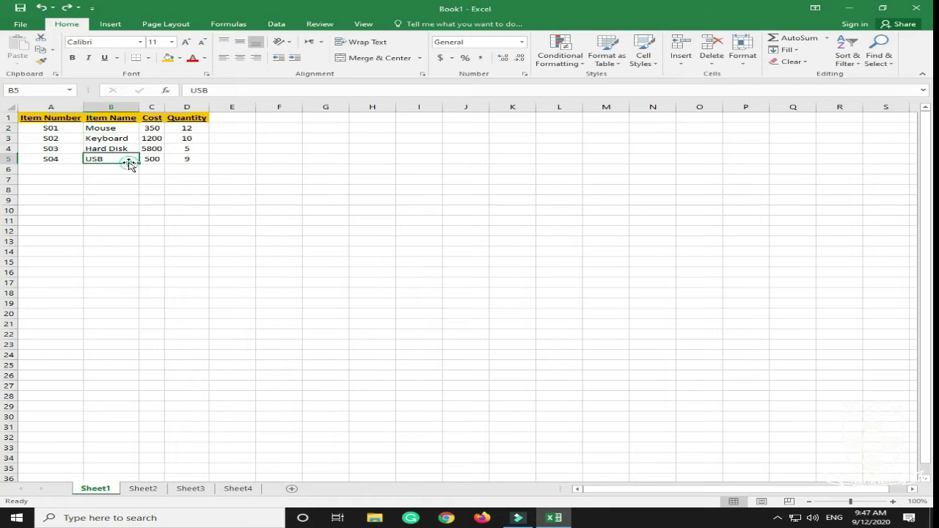
pyautogui.click(159, 129)
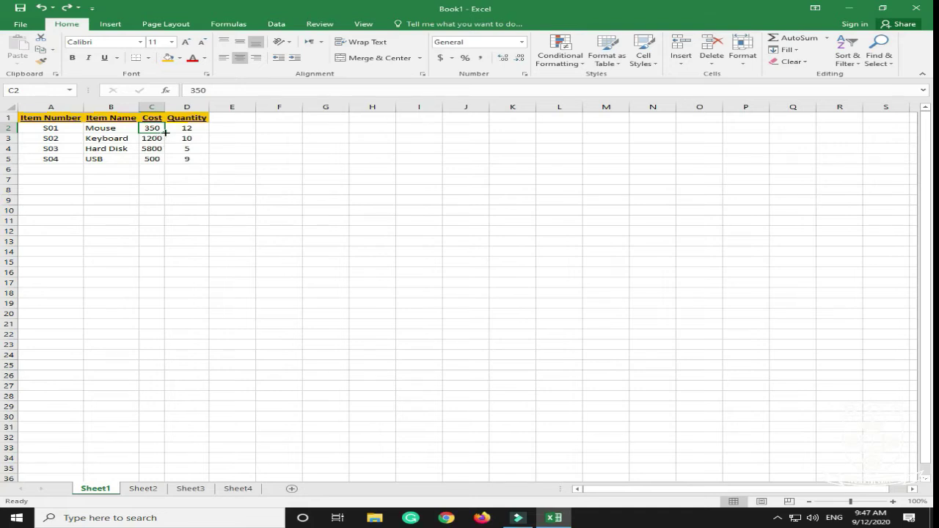
pyautogui.moveTo(166, 133); pyautogui.dragTo(168, 163)
# Switch to Sheet2 and autofit columns A, B and C to their contents
pyautogui.click(144, 488)
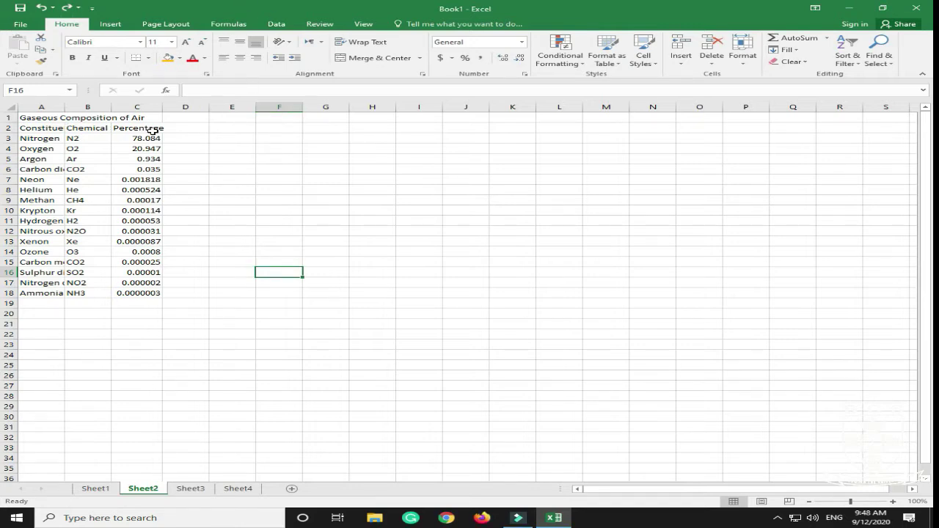
pyautogui.doubleClick(65, 108)
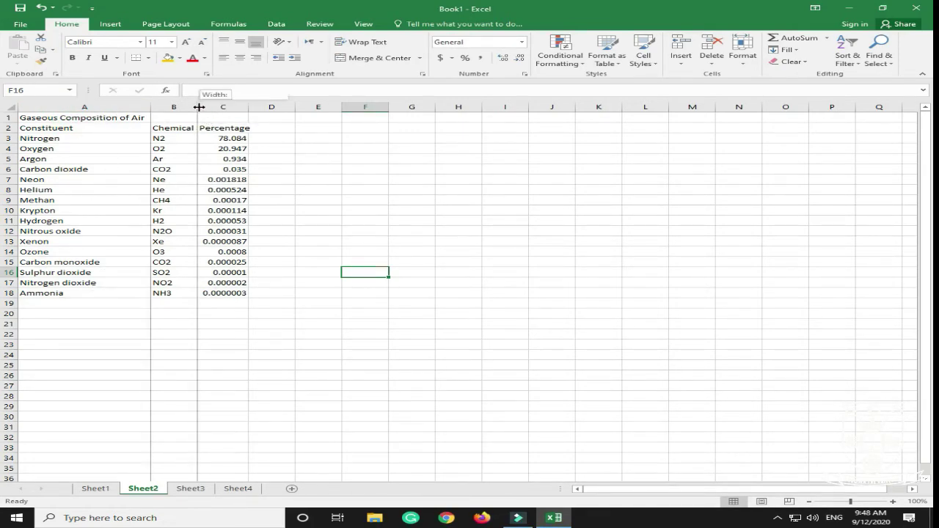
pyautogui.doubleClick(198, 107)
pyautogui.click(283, 111)
pyautogui.doubleClick(284, 109)
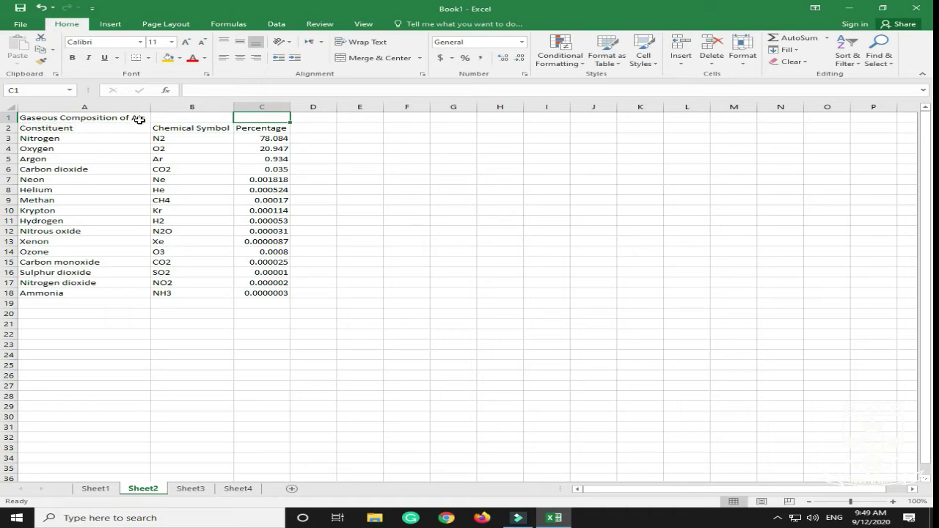
pyautogui.click(45, 120)
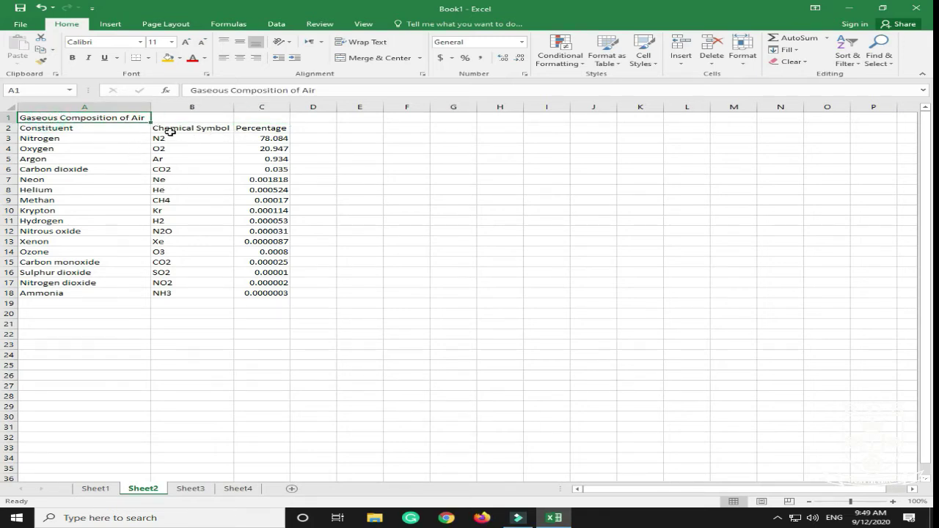
pyautogui.moveTo(150, 123); pyautogui.dragTo(272, 123)
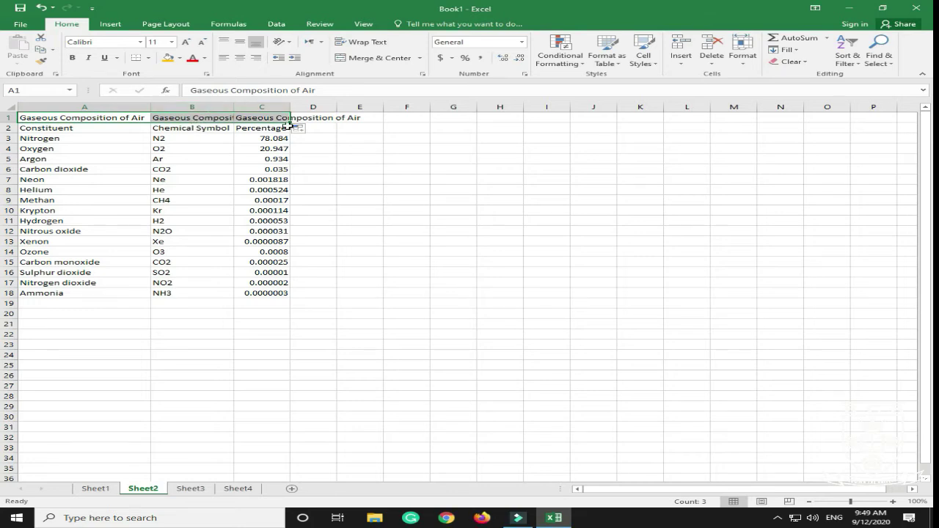
pyautogui.hotkey('ctrl', 'z')
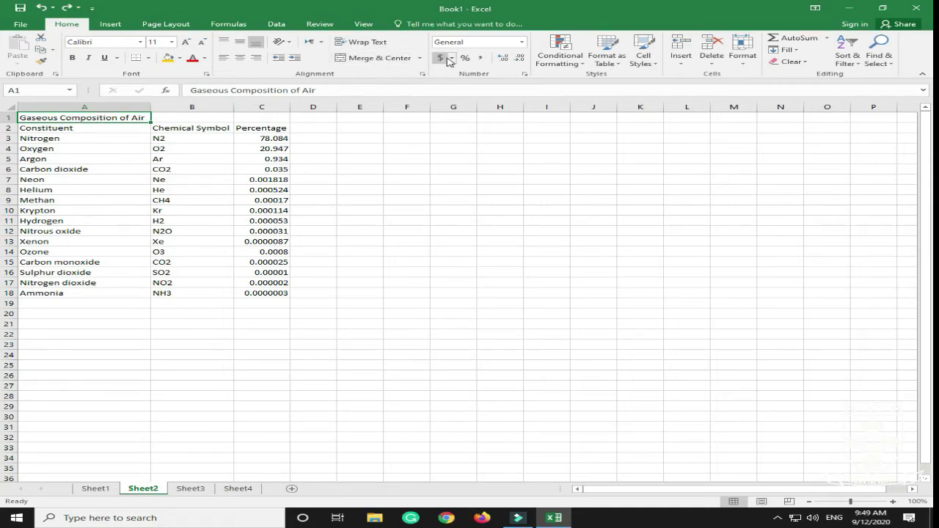
# Try to merge and centre the Gaseous Composition of Air title across A1:C1
pyautogui.click(400, 61)
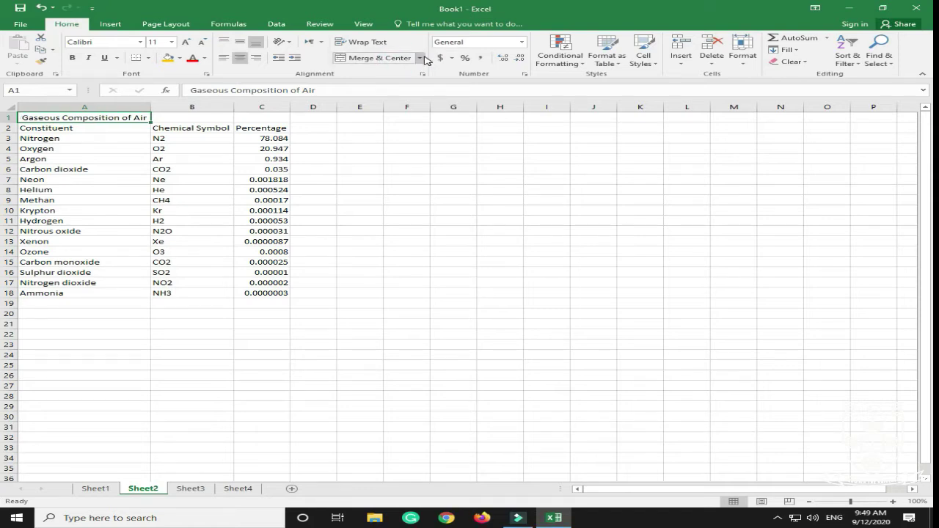
pyautogui.moveTo(147, 122); pyautogui.dragTo(170, 128)
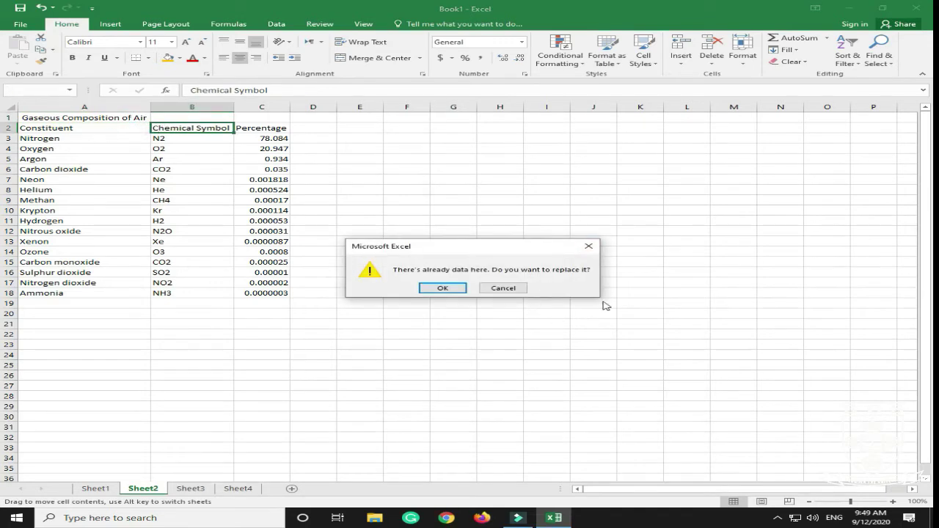
pyautogui.click(588, 247)
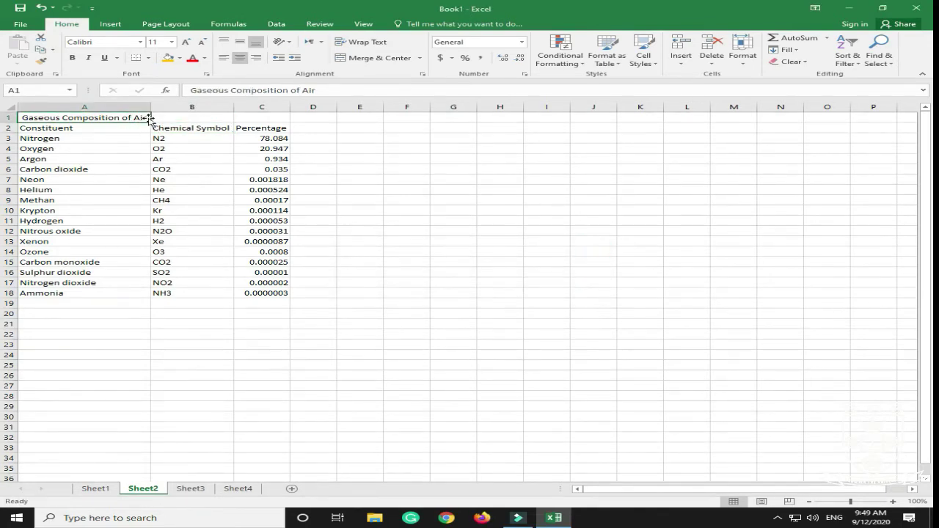
pyautogui.moveTo(152, 122); pyautogui.dragTo(272, 121)
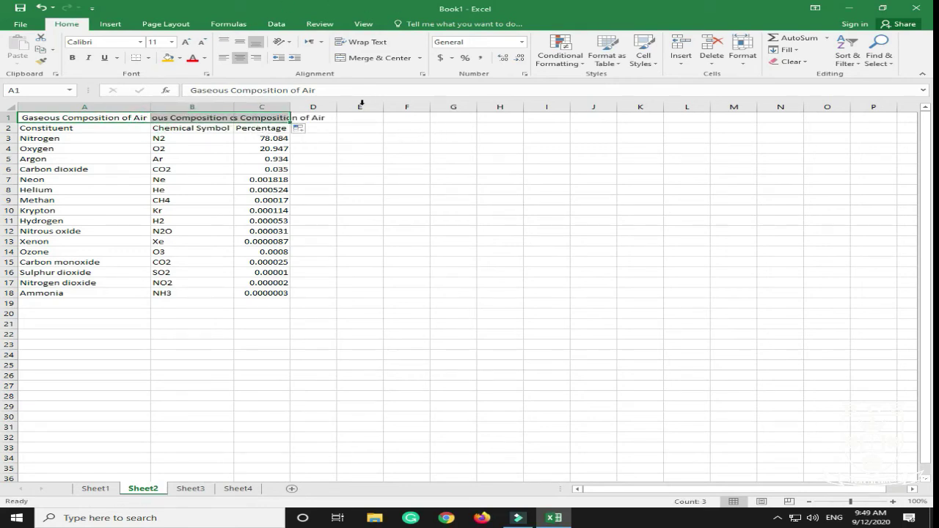
pyautogui.click(397, 57)
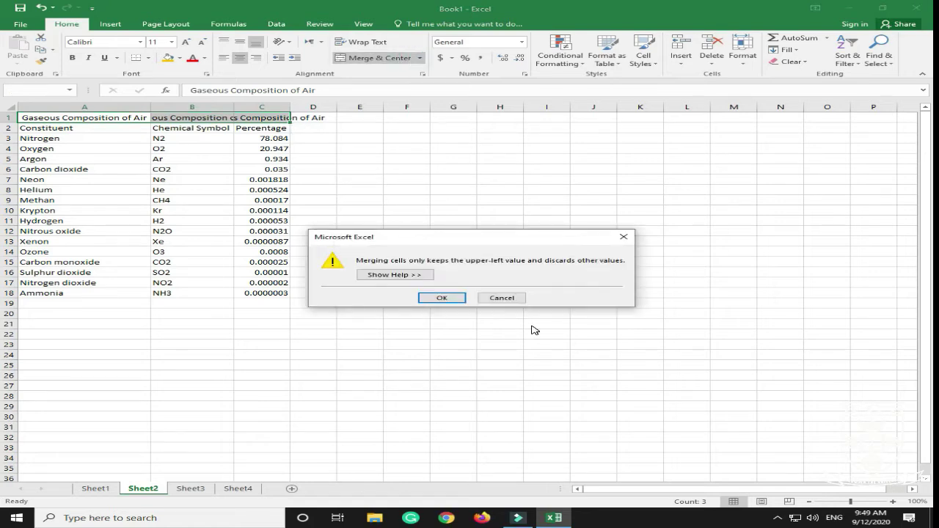
pyautogui.click(623, 237)
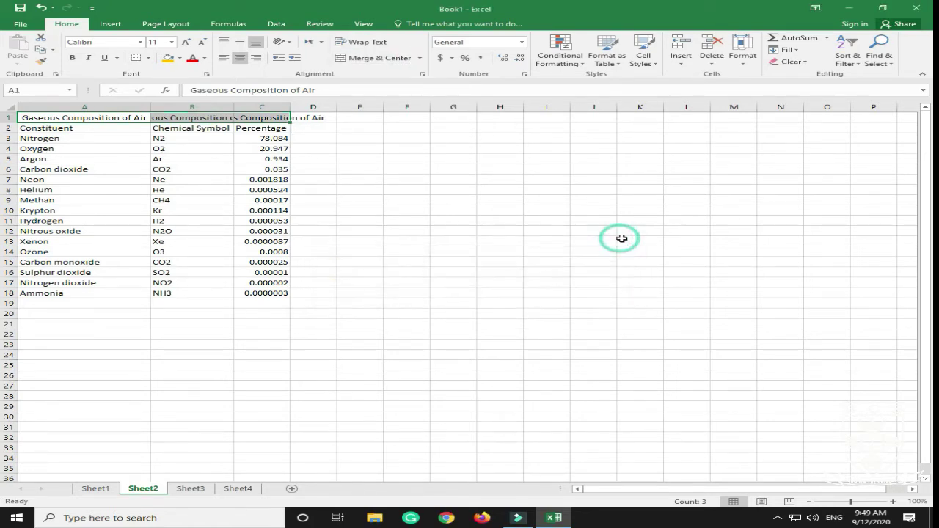
pyautogui.click(543, 200)
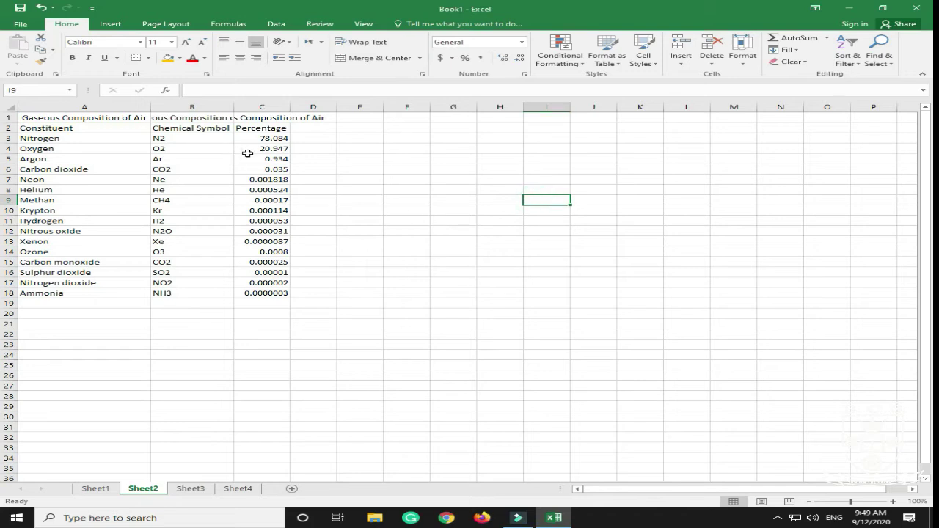
pyautogui.hotkey('ctrl', 'Home')
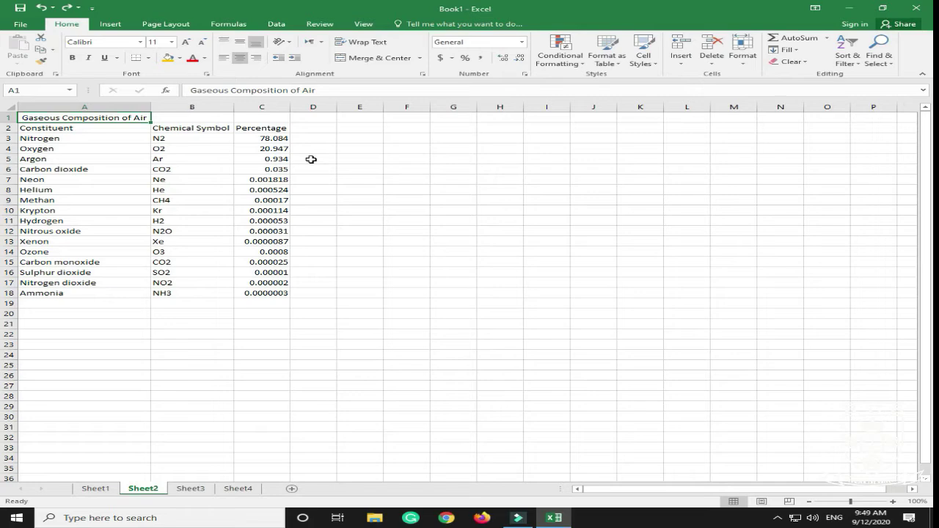
pyautogui.moveTo(162, 118); pyautogui.dragTo(63, 118)
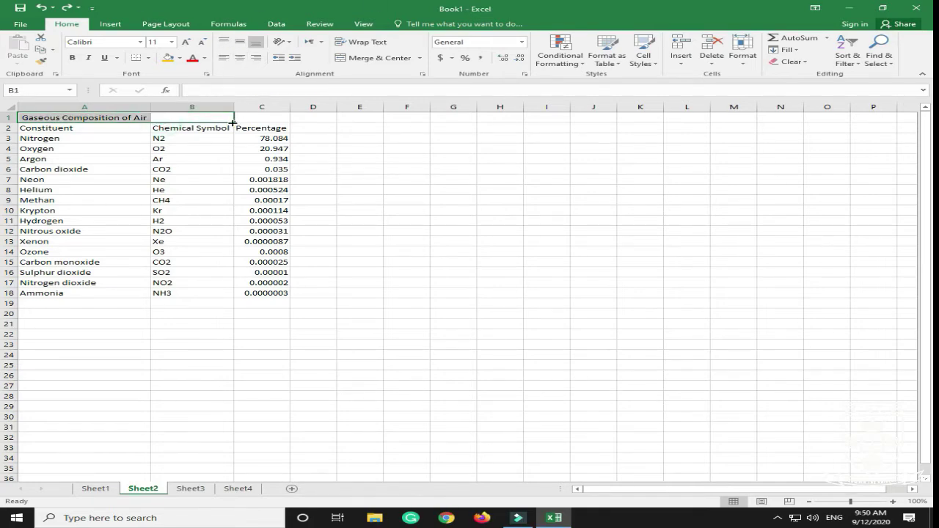
pyautogui.moveTo(233, 122); pyautogui.dragTo(283, 119)
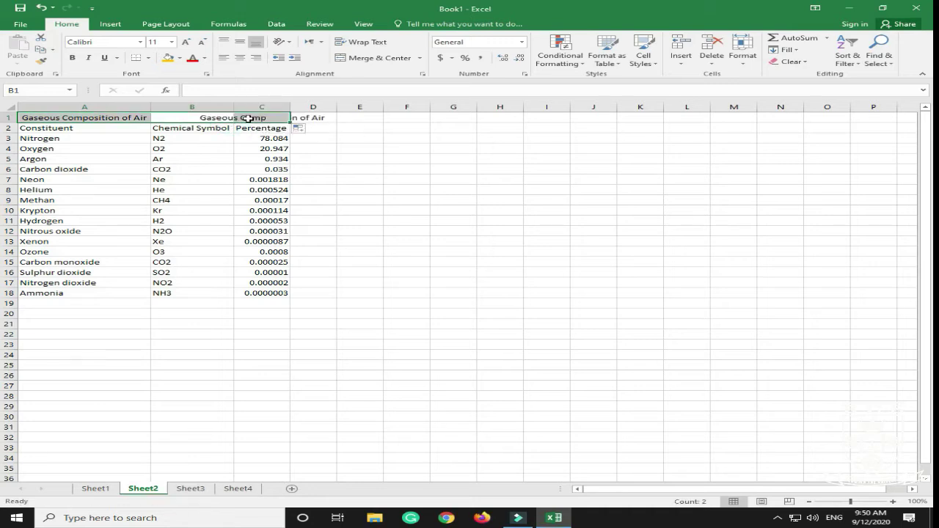
pyautogui.click(332, 121)
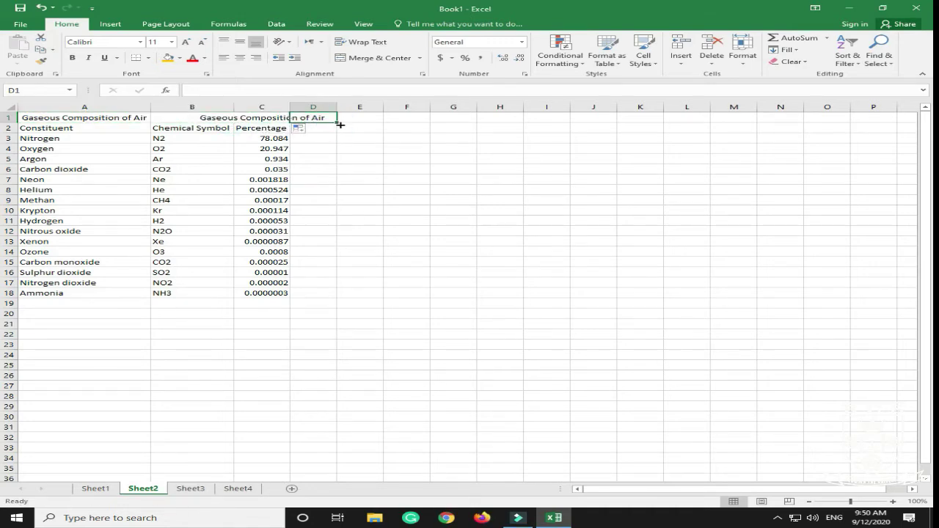
pyautogui.hotkey('ctrl', 'z')
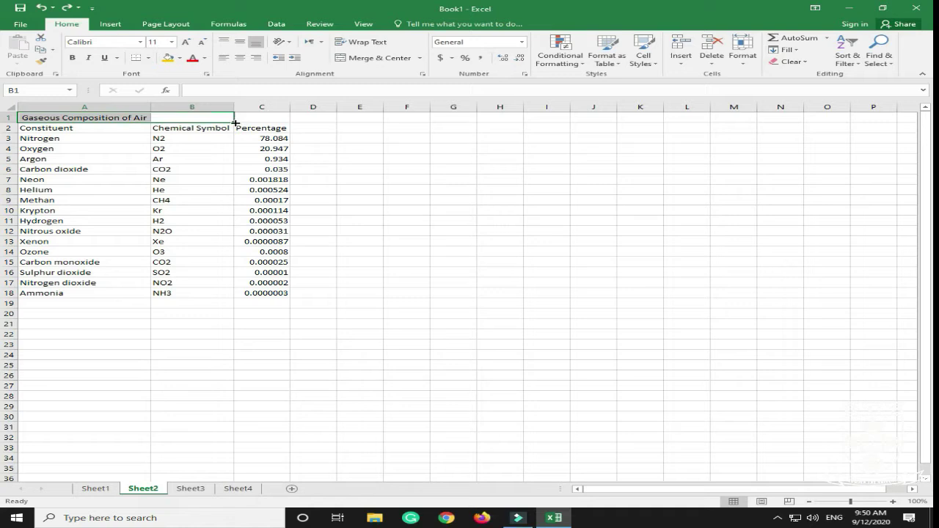
pyautogui.moveTo(235, 122); pyautogui.dragTo(294, 121)
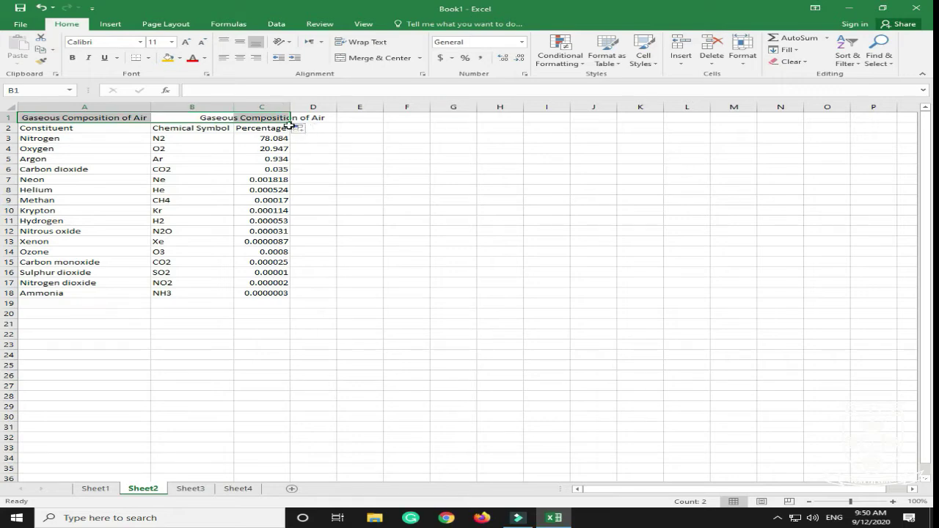
pyautogui.moveTo(294, 123); pyautogui.dragTo(137, 123)
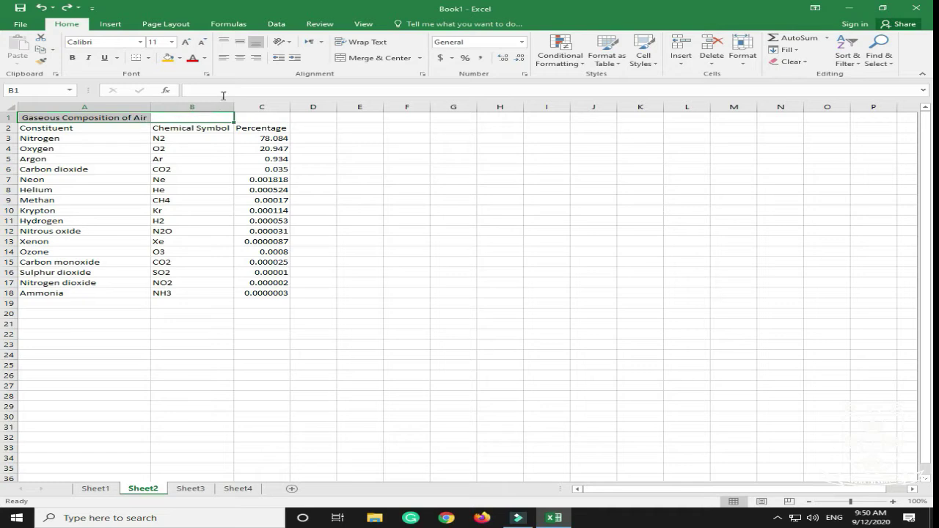
# Align the title cells A1:B1 to the vertical middle and turn off their horizontal centring
pyautogui.click(243, 58)
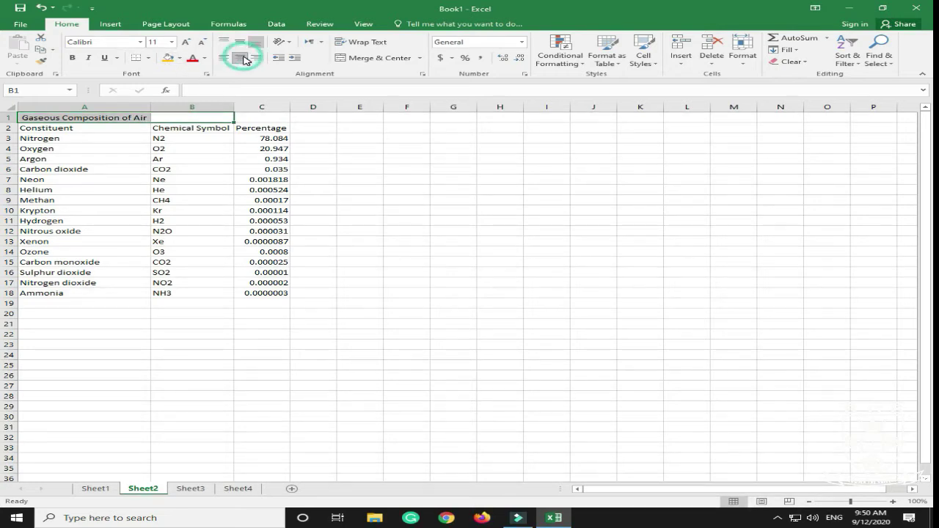
pyautogui.click(246, 59)
pyautogui.click(244, 58)
pyautogui.click(240, 42)
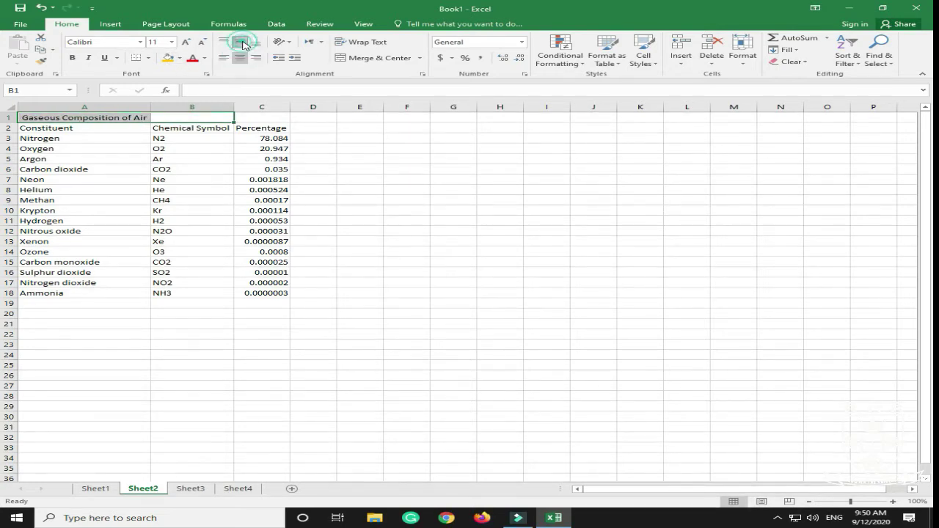
pyautogui.click(241, 58)
# Centre the Gaseous Composition of Air title cells A1:B1 horizontally
pyautogui.click(164, 117)
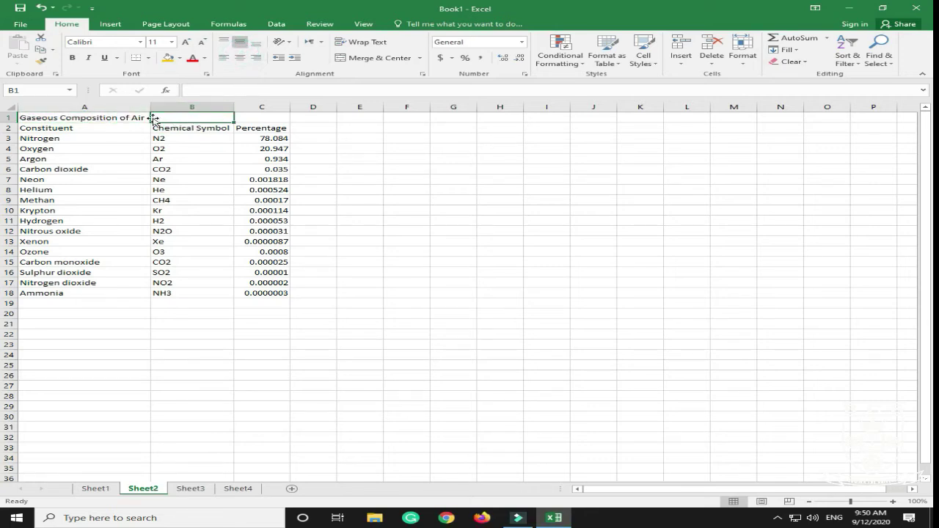
pyautogui.moveTo(155, 118); pyautogui.dragTo(101, 120)
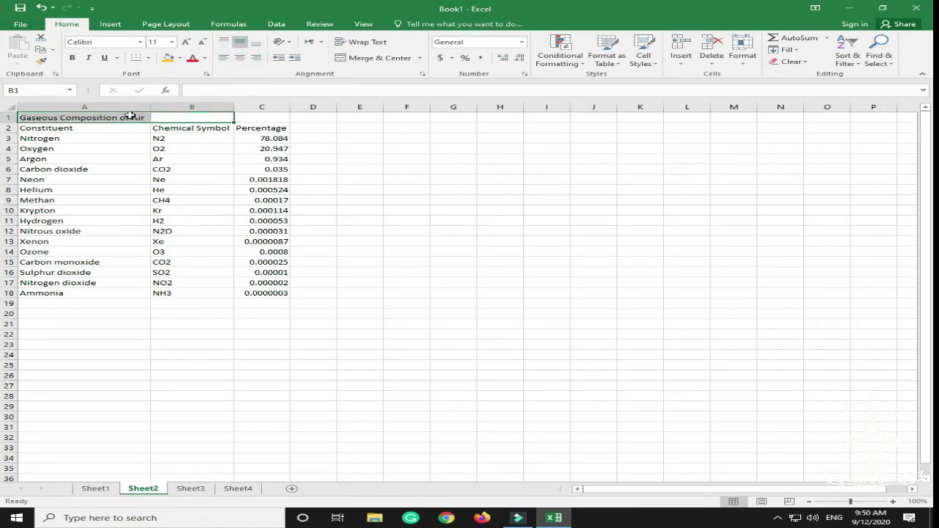
pyautogui.click(240, 58)
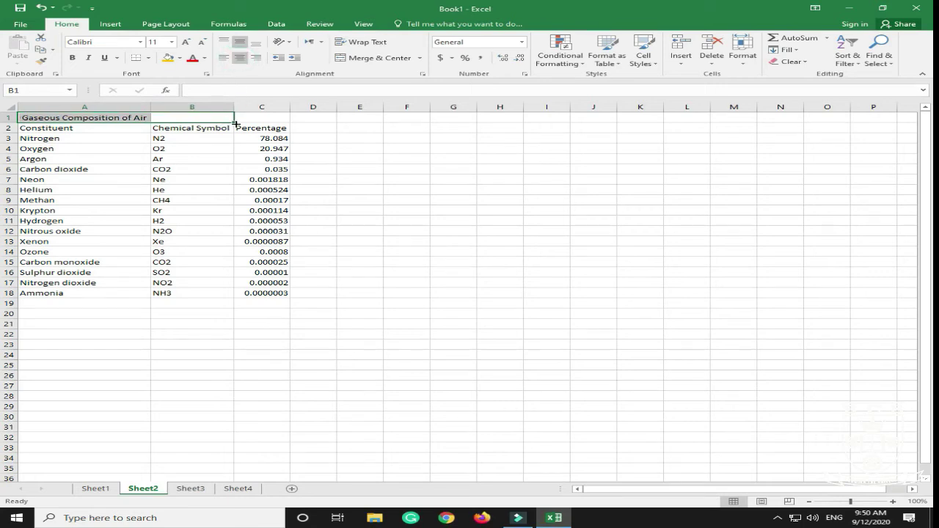
# Try filling the title cells A1:B1 across into C1 and changing their horizontal alignment, ending with right alignment
pyautogui.moveTo(234, 122); pyautogui.dragTo(287, 121)
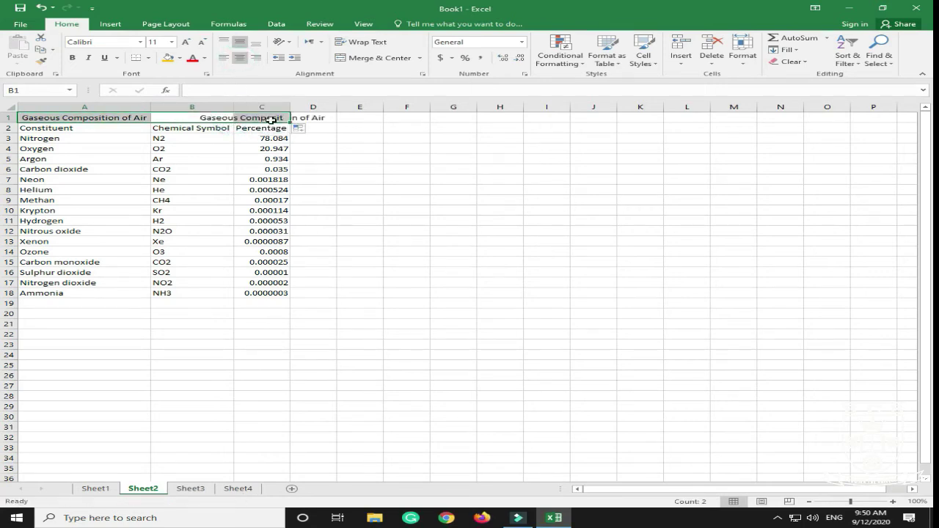
pyautogui.click(240, 59)
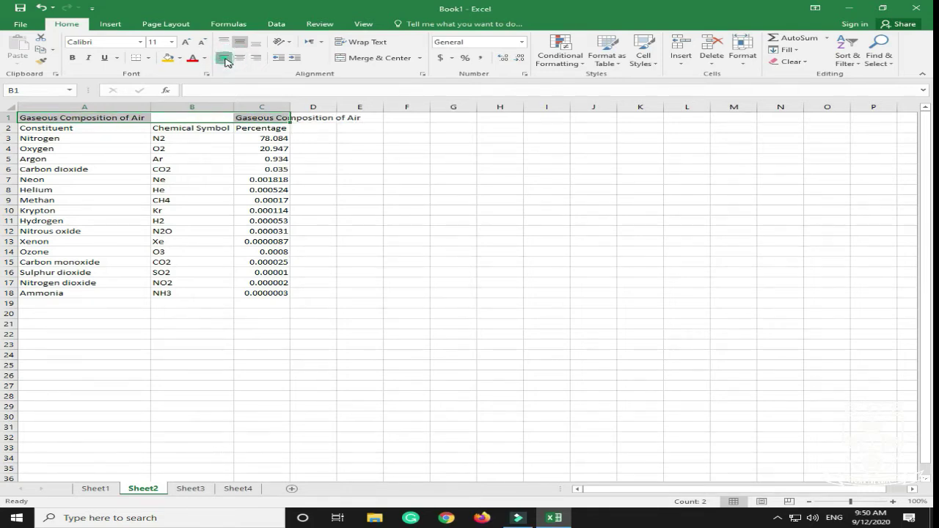
pyautogui.click(240, 59)
pyautogui.click(255, 58)
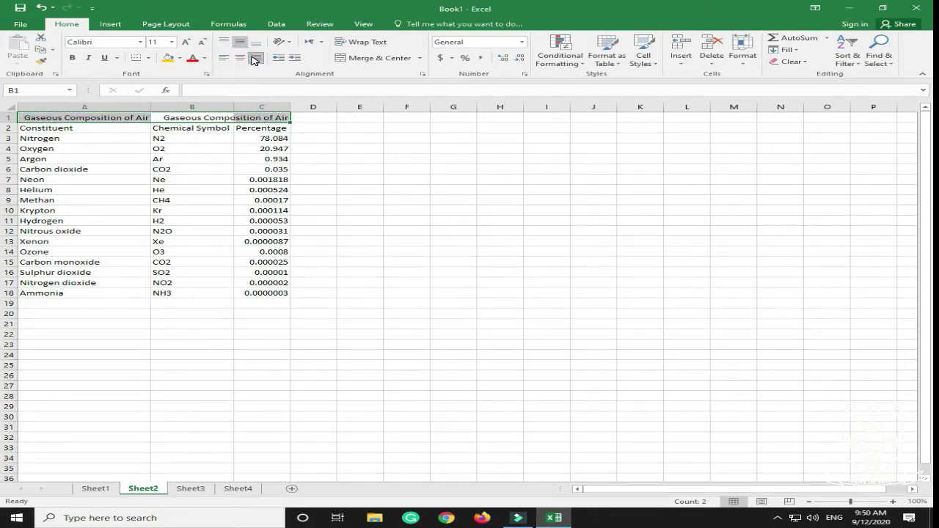
# Undo the alignment changes on A1:C1 and the fill of the title into C1
pyautogui.click(146, 117)
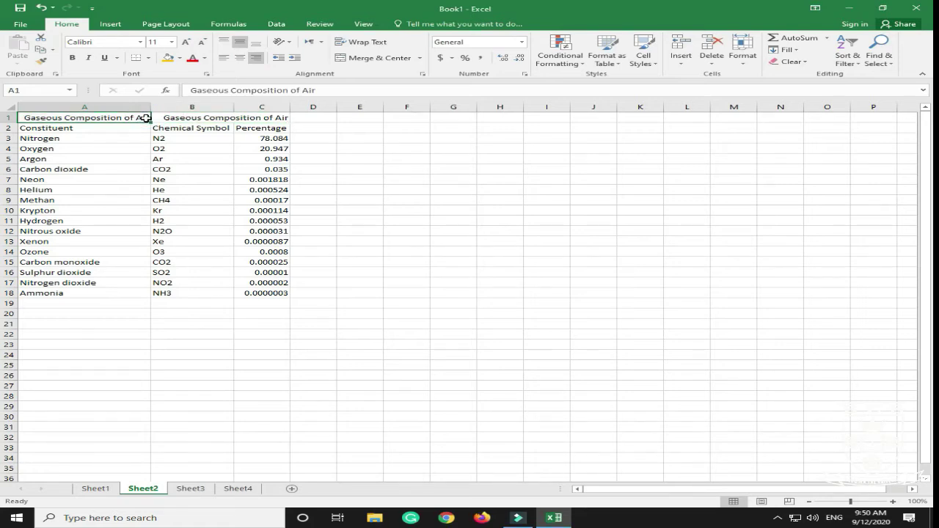
pyautogui.hotkey('ctrl', 'z')
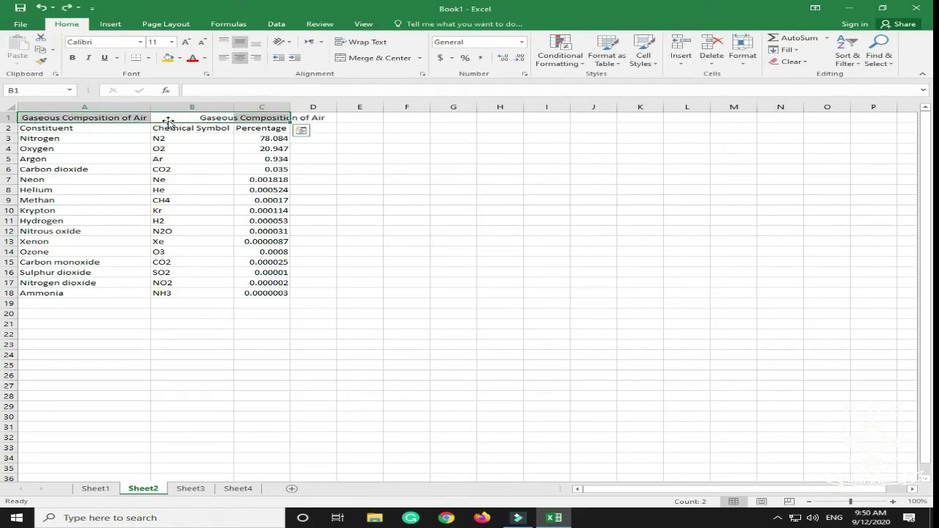
pyautogui.hotkey('ctrl', 'z')
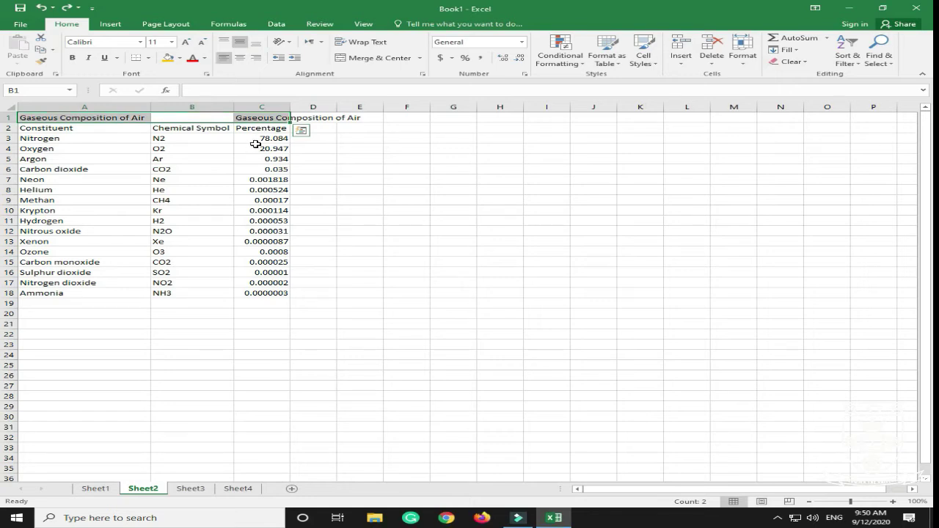
pyautogui.hotkey('ctrl', 'z')
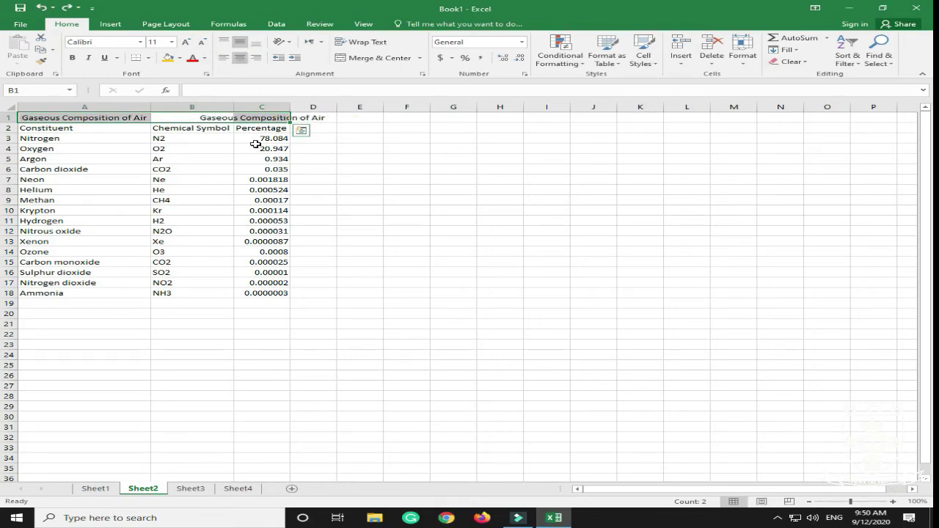
pyautogui.hotkey('ctrl', 'z')
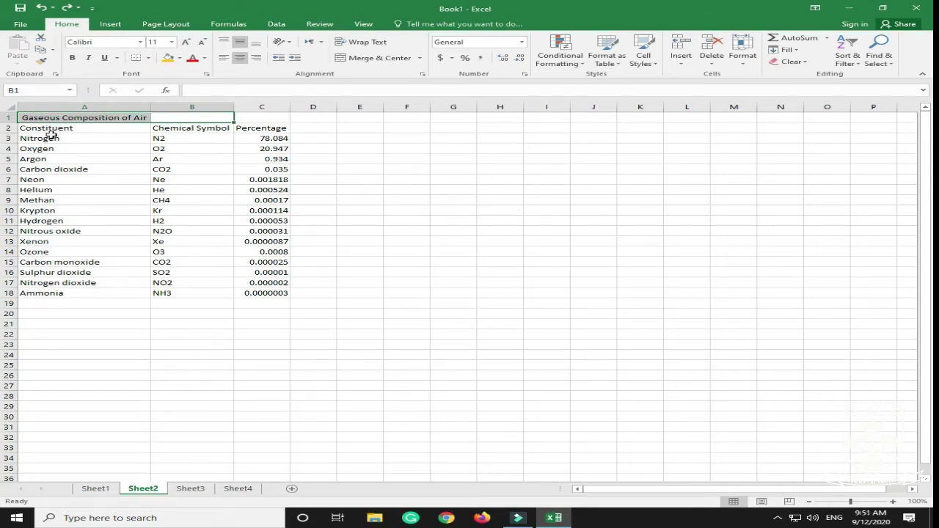
# Centre the Constituent, Chemical Symbol and Percentage headings in A2, B2 and C2
pyautogui.click(94, 131)
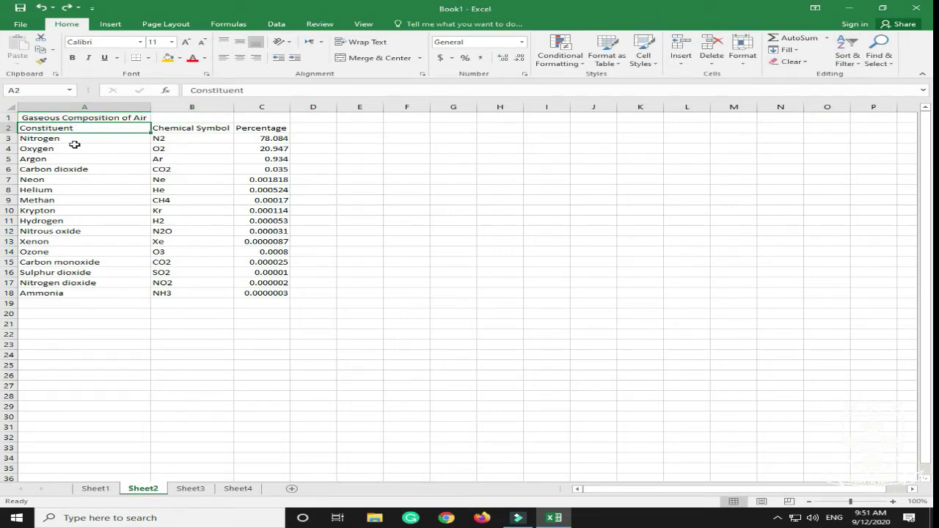
pyautogui.click(241, 58)
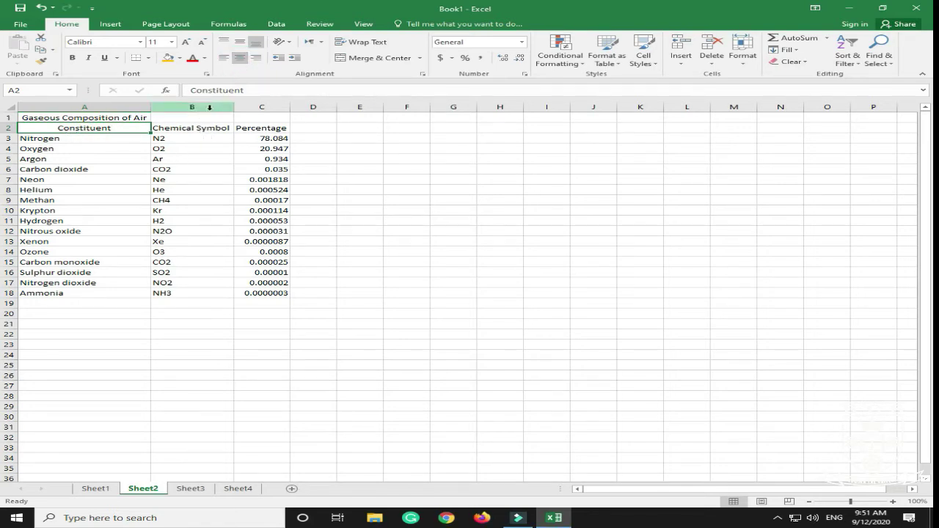
pyautogui.click(207, 129)
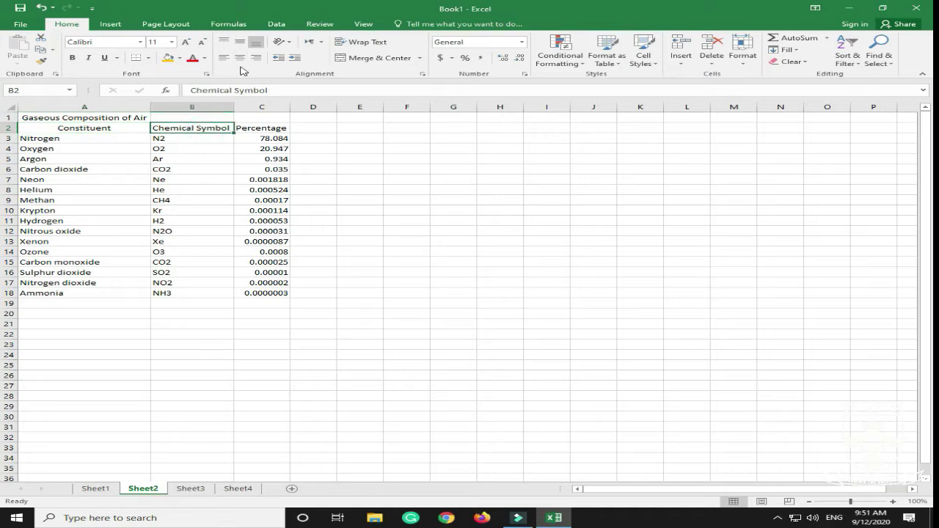
pyautogui.click(275, 128)
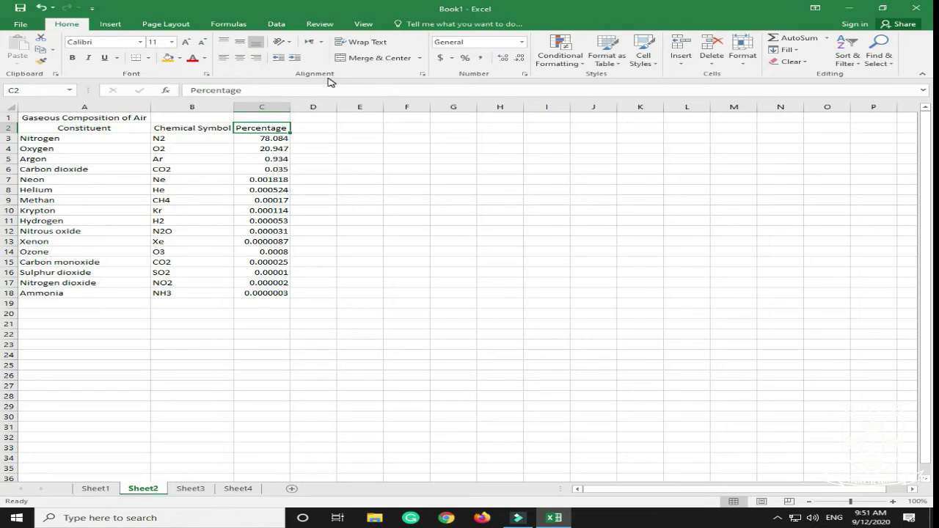
pyautogui.click(240, 60)
# Make the Constituent, Chemical Symbol and Percentage headings in A2, B2 and C2 bold
pyautogui.click(116, 129)
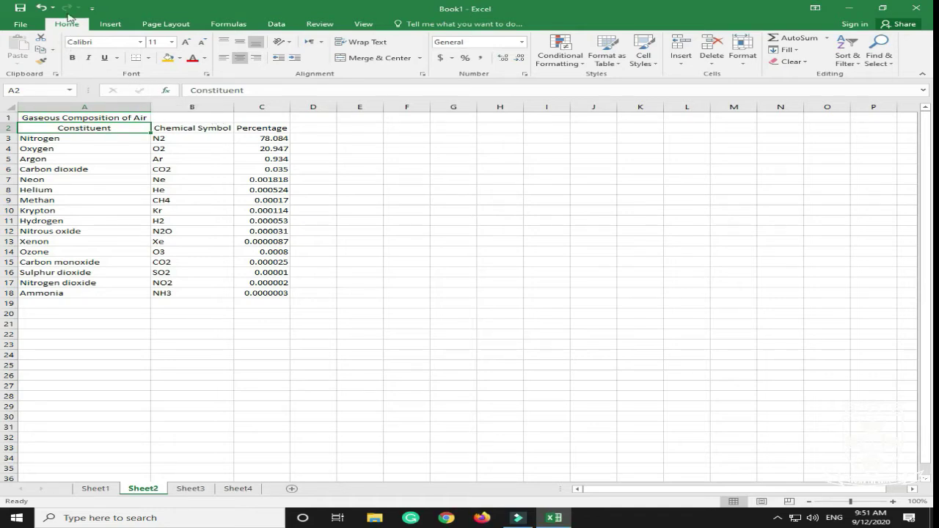
pyautogui.click(73, 58)
pyautogui.click(202, 131)
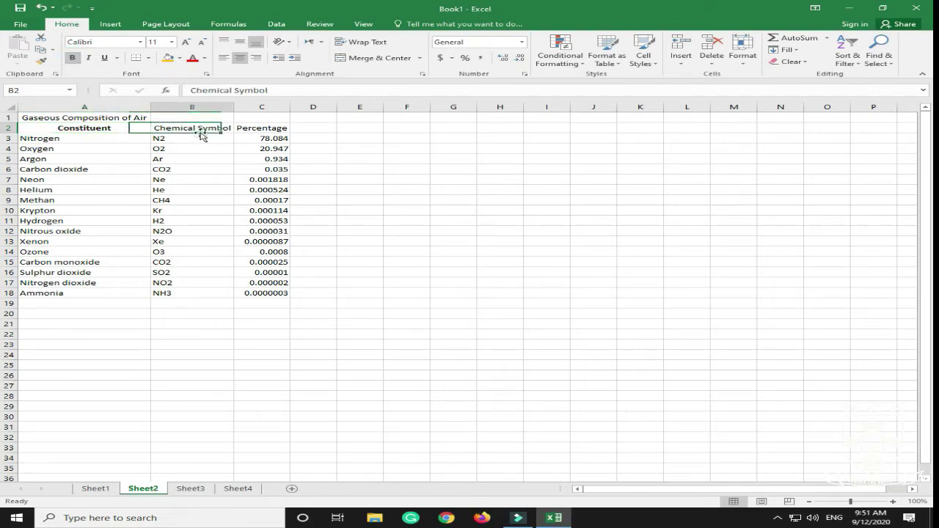
pyautogui.click(73, 58)
pyautogui.click(289, 131)
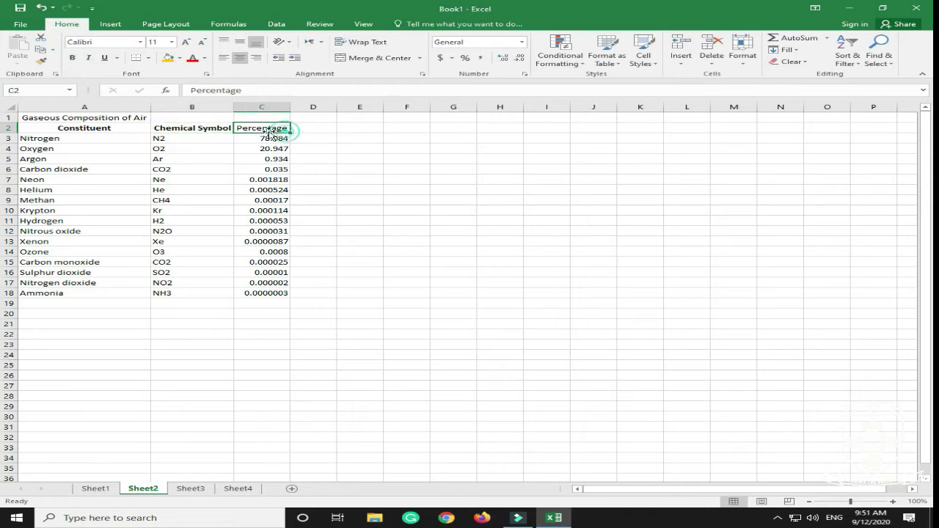
pyautogui.click(73, 58)
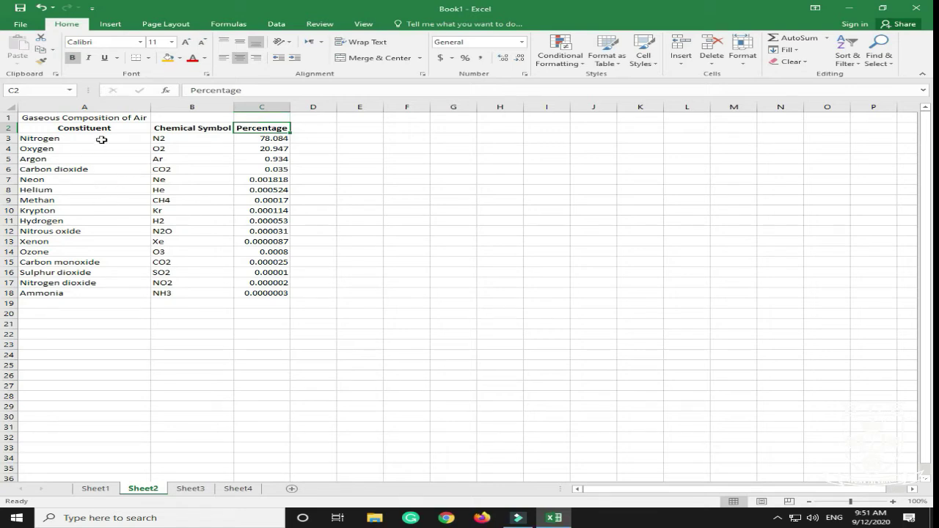
# Try to fill B3 down the Chemical Symbol column to row 18 and undo the fill
pyautogui.moveTo(107, 139); pyautogui.dragTo(122, 294)
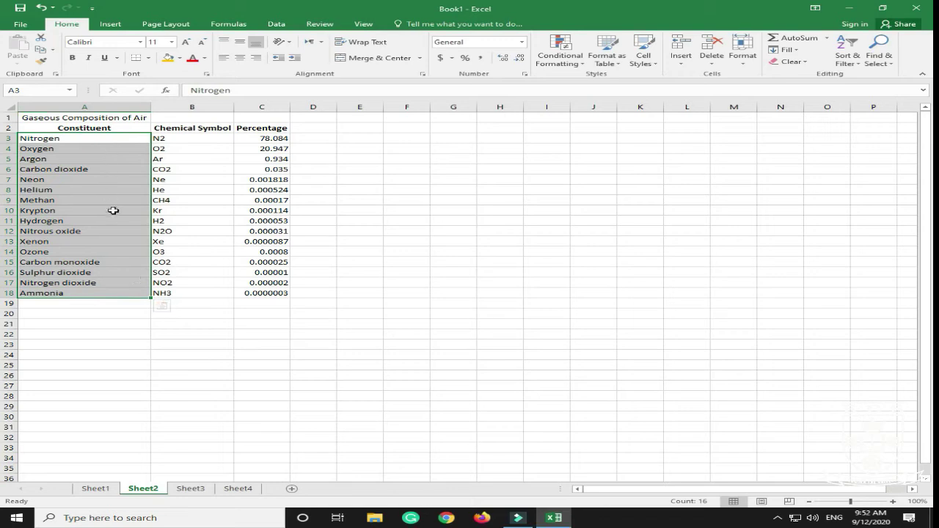
pyautogui.click(199, 140)
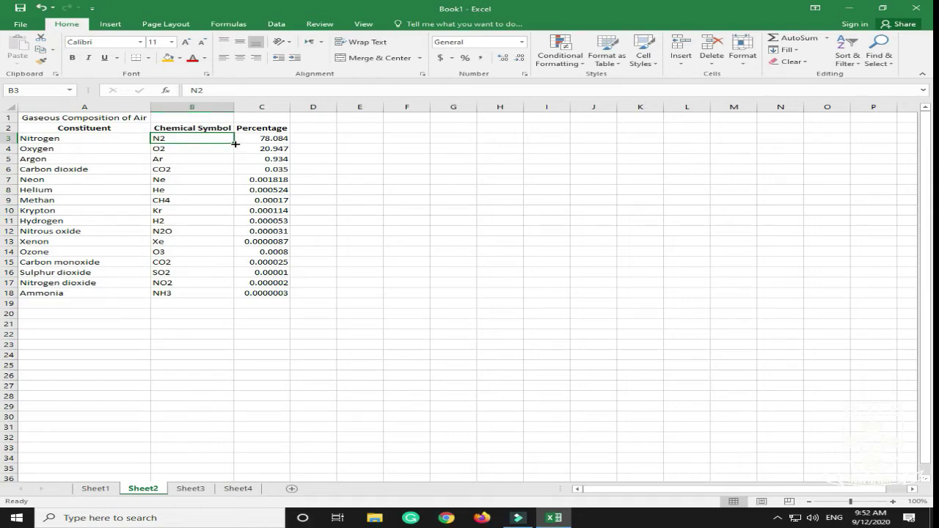
pyautogui.moveTo(235, 144); pyautogui.dragTo(235, 300)
pyautogui.hotkey('ctrl', 'z')
# Centre each entry of the Chemical Symbol column, from N2 in B3 down to NH3 in B18, one cell at a time
pyautogui.click(240, 57)
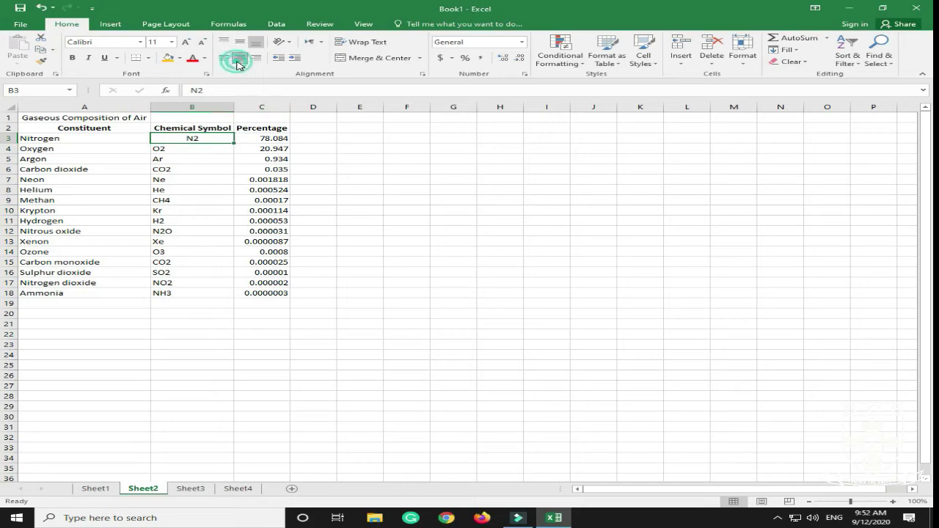
pyautogui.click(181, 149)
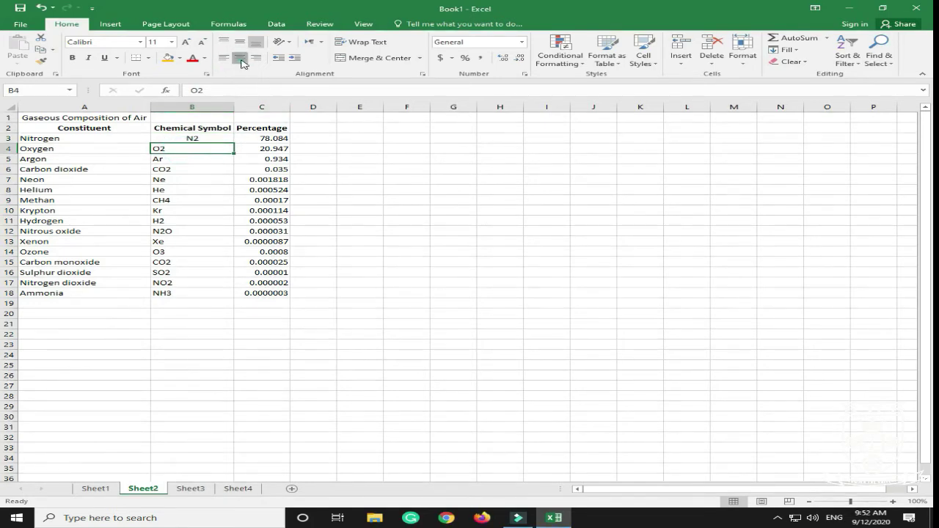
pyautogui.click(240, 58)
pyautogui.click(209, 158)
pyautogui.click(240, 58)
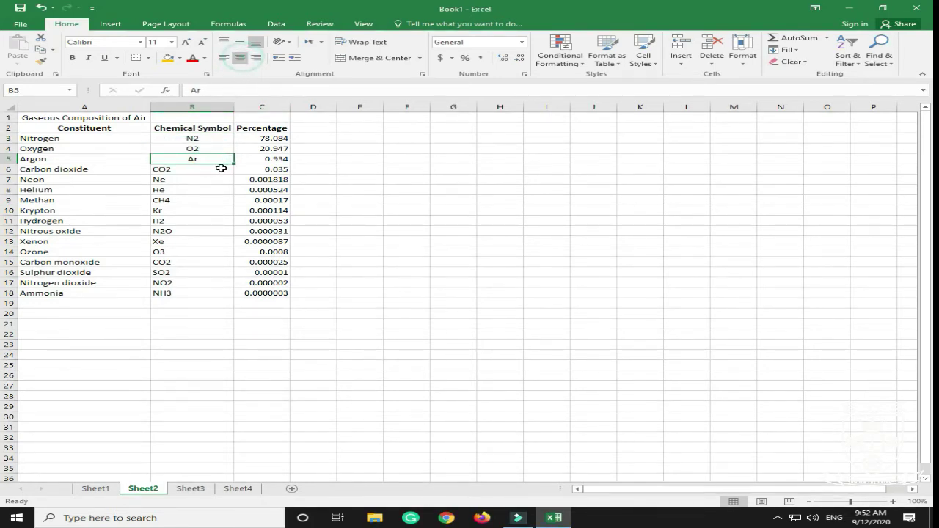
pyautogui.click(220, 169)
pyautogui.click(240, 57)
pyautogui.click(210, 177)
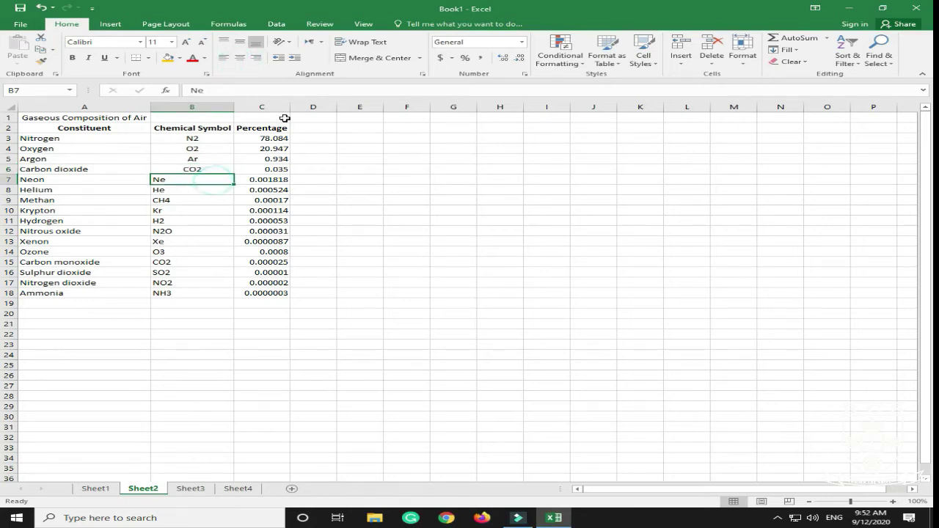
pyautogui.click(239, 58)
pyautogui.click(213, 187)
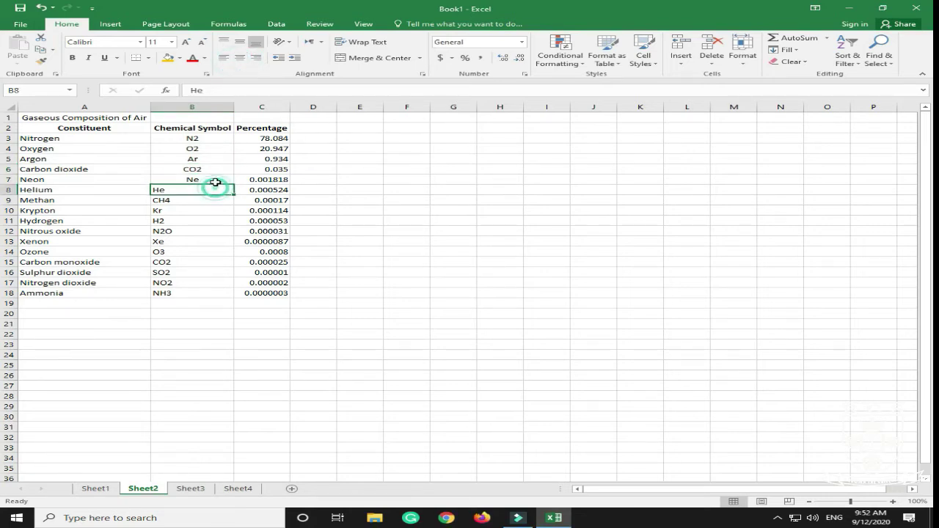
pyautogui.click(243, 60)
pyautogui.click(227, 200)
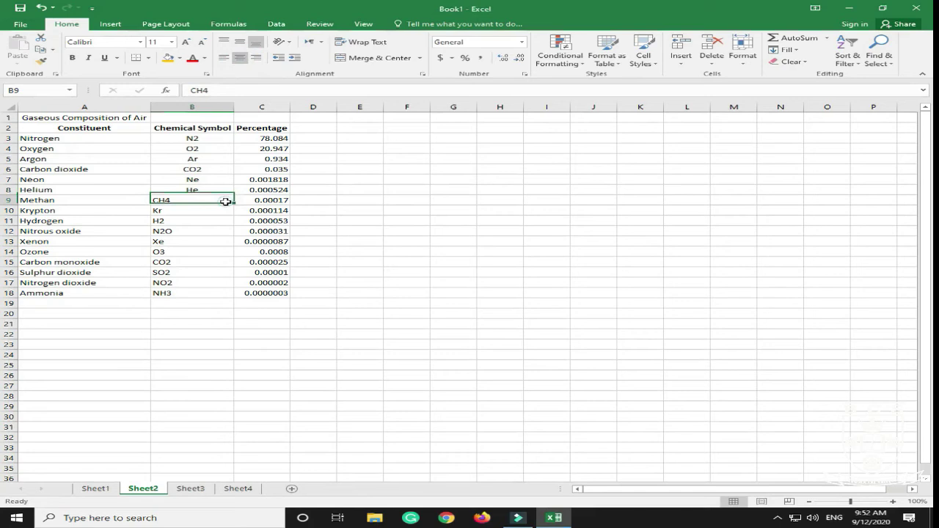
pyautogui.click(240, 58)
pyautogui.click(218, 211)
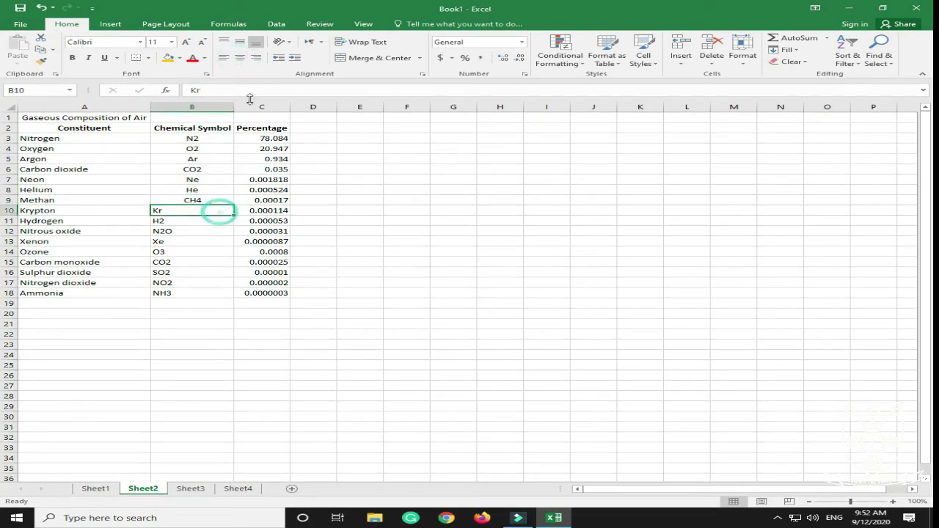
pyautogui.click(239, 63)
pyautogui.click(218, 220)
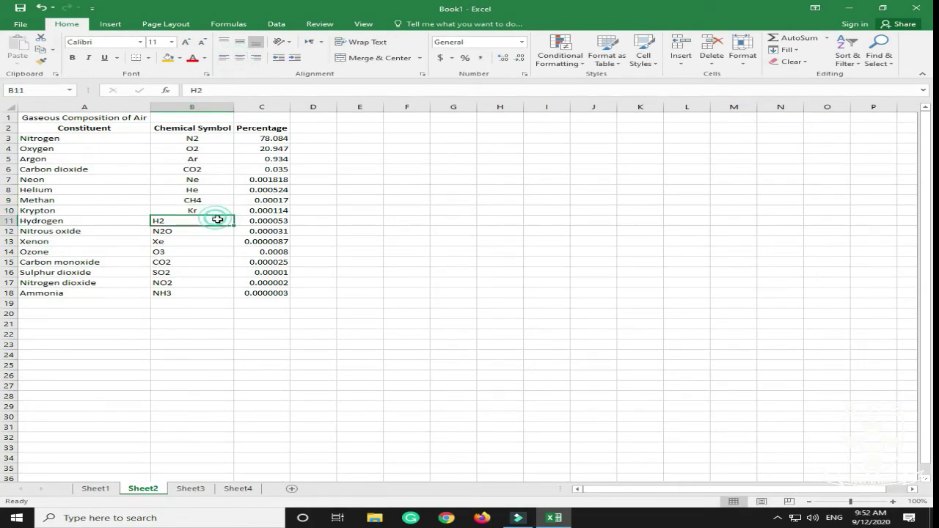
pyautogui.click(241, 59)
pyautogui.click(217, 232)
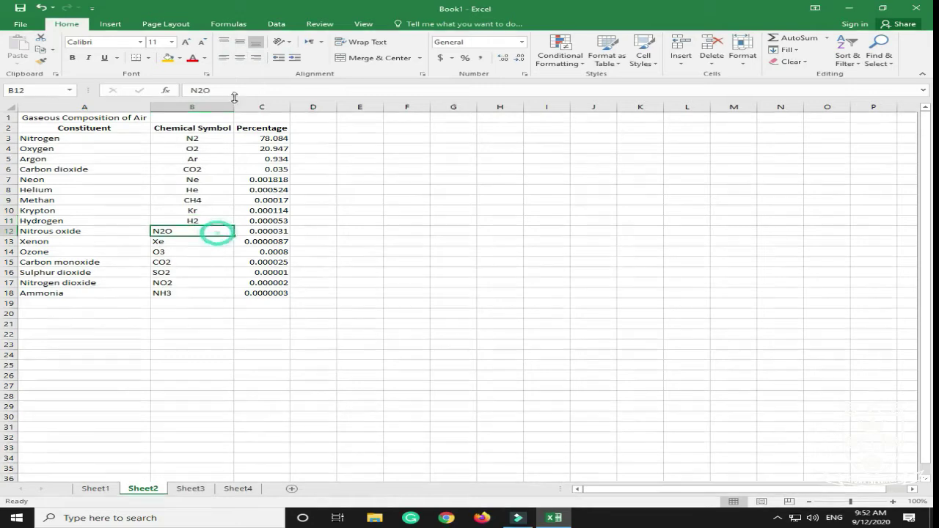
pyautogui.click(241, 59)
pyautogui.click(211, 245)
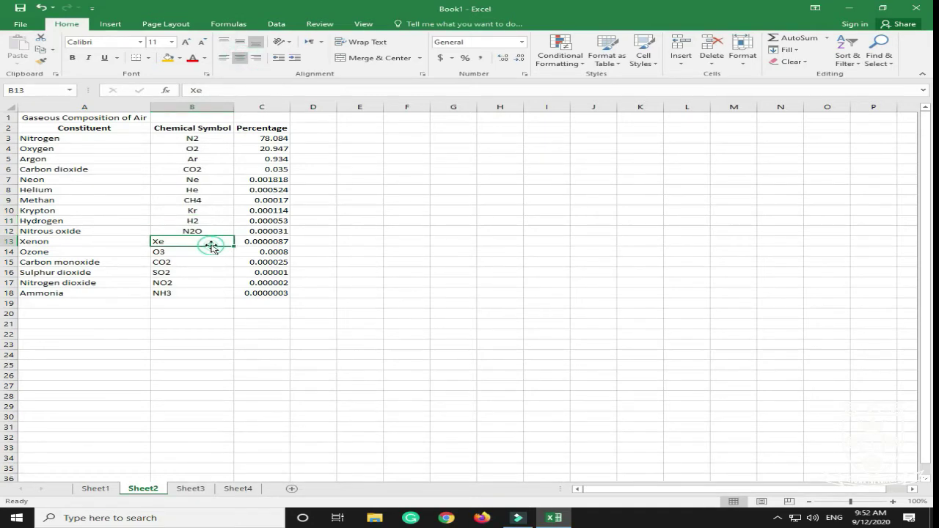
pyautogui.click(243, 59)
pyautogui.click(216, 254)
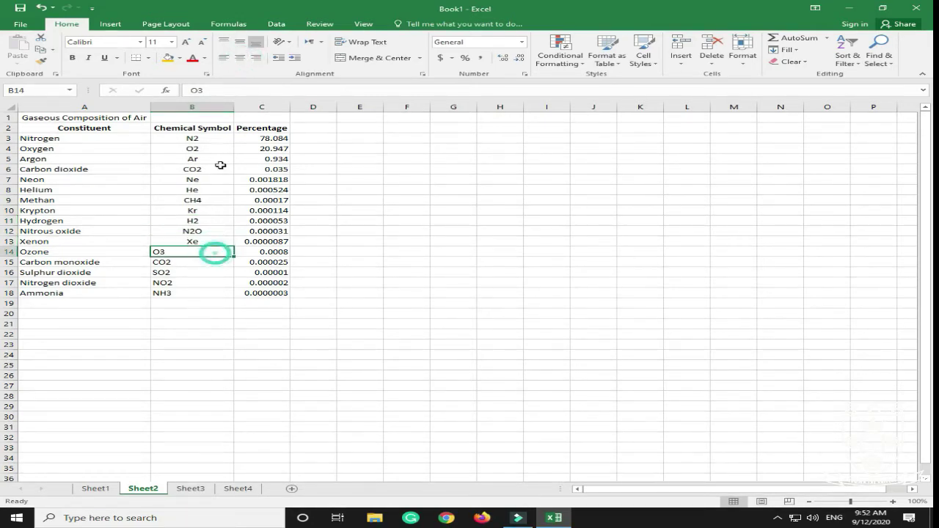
pyautogui.click(241, 58)
pyautogui.click(219, 263)
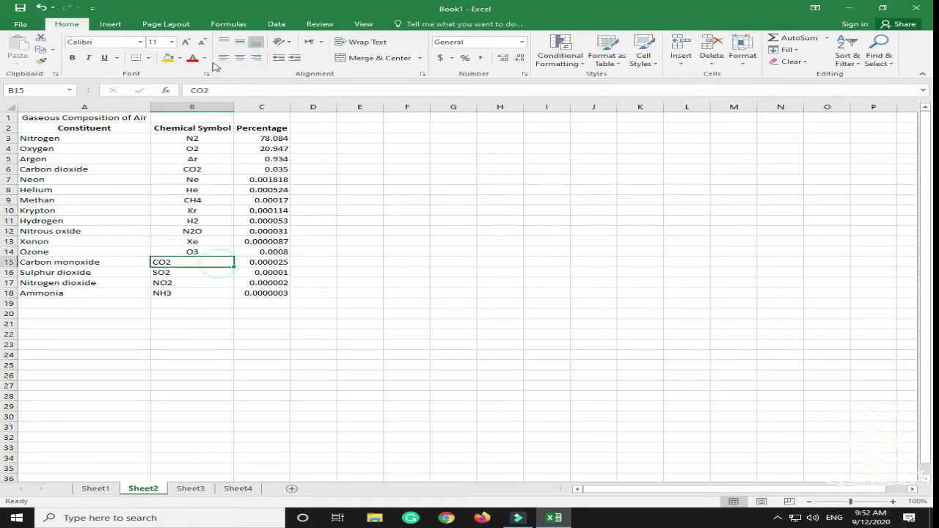
pyautogui.click(241, 59)
pyautogui.click(228, 272)
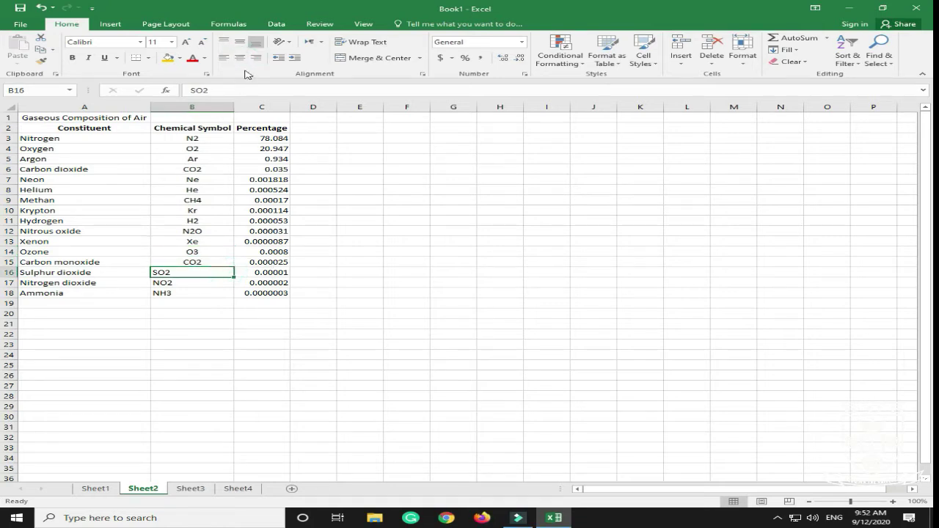
pyautogui.click(241, 59)
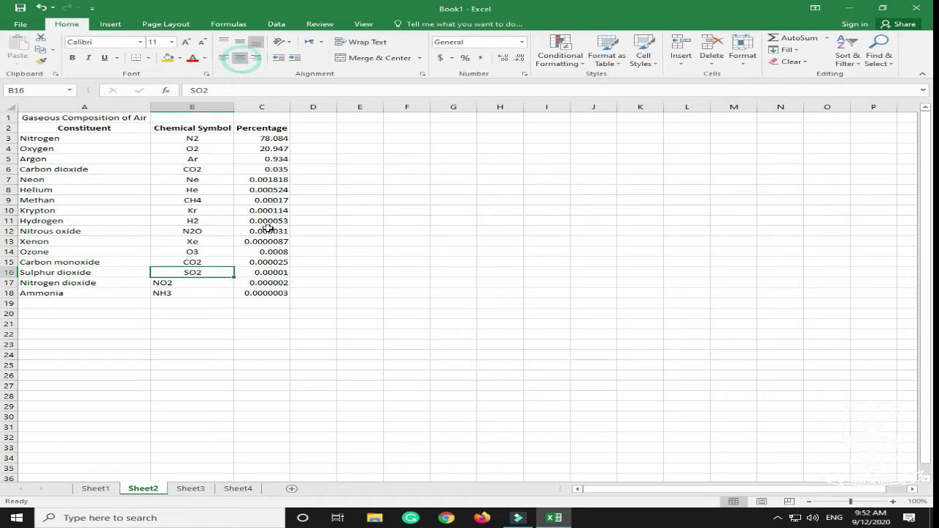
pyautogui.click(224, 282)
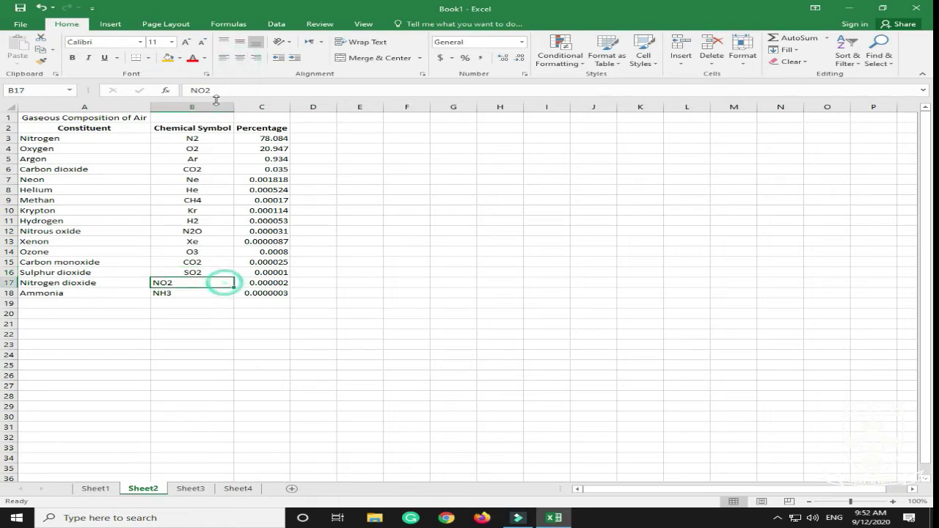
pyautogui.click(241, 59)
pyautogui.click(221, 292)
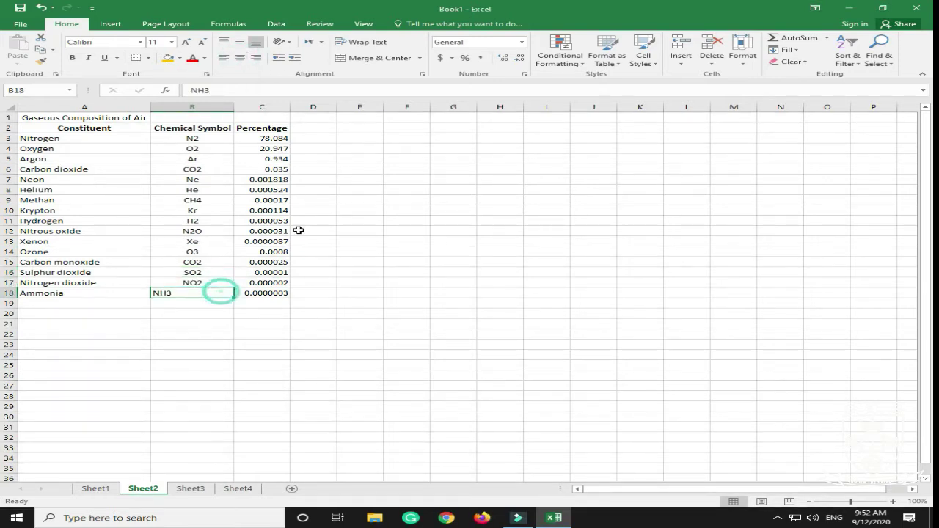
pyautogui.click(240, 59)
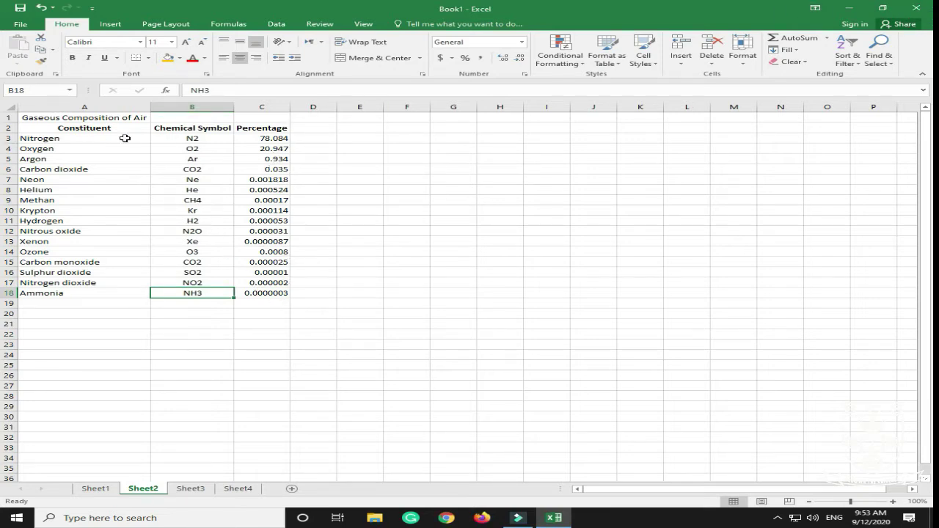
# Move the title "Gaseous Composition of Air" out of A1 to the empty cell G24
pyautogui.click(67, 118)
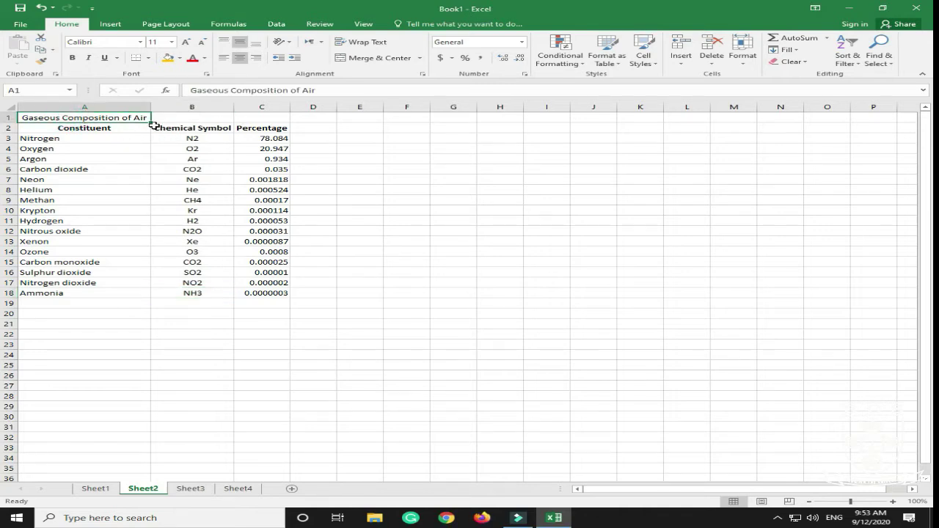
pyautogui.click(278, 122)
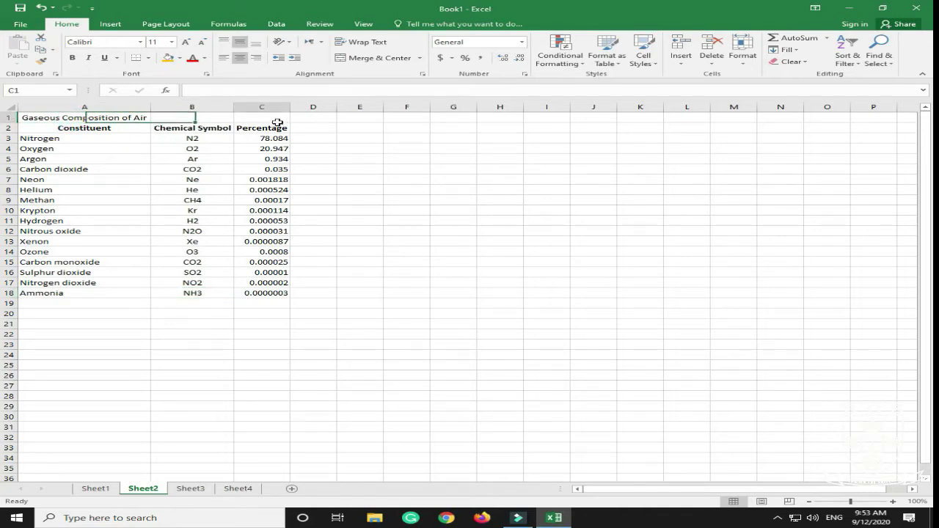
pyautogui.click(109, 118)
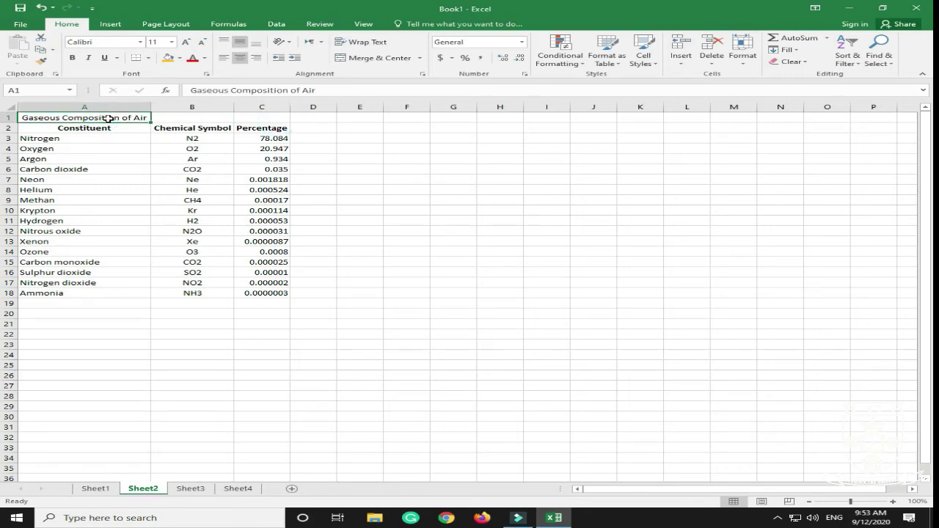
pyautogui.hotkey('ctrl', 'c')
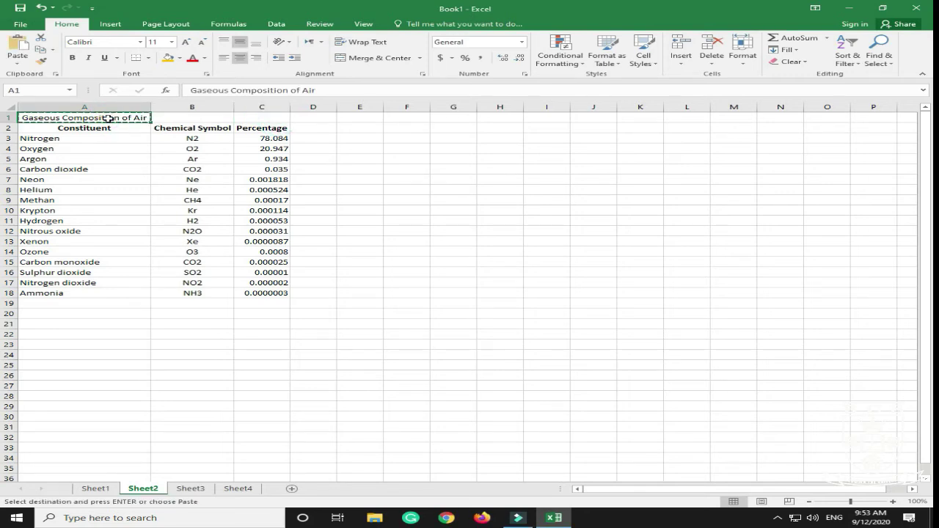
pyautogui.click(444, 355)
pyautogui.press('Return')
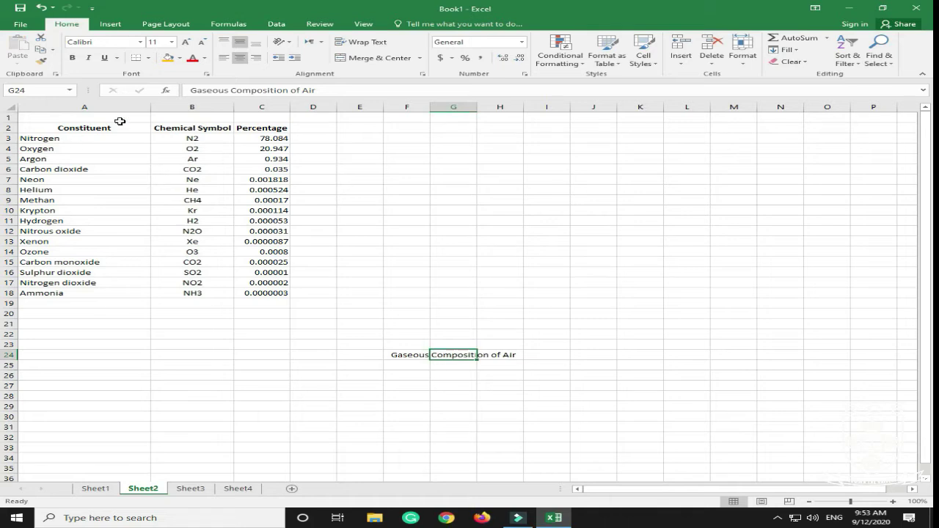
# Try merging and centring the empty cells A1 to C1 above the table headings, switching the merge off and on
pyautogui.moveTo(87, 117); pyautogui.dragTo(278, 119)
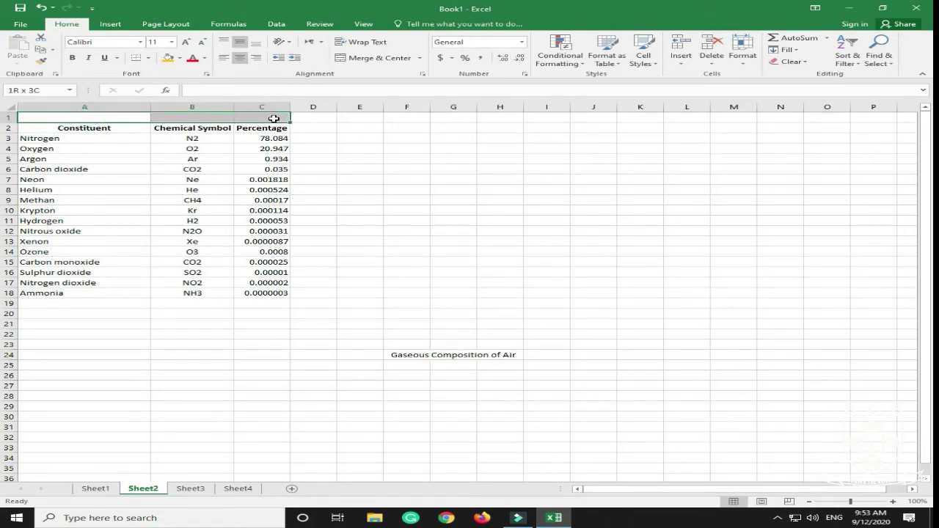
pyautogui.click(373, 59)
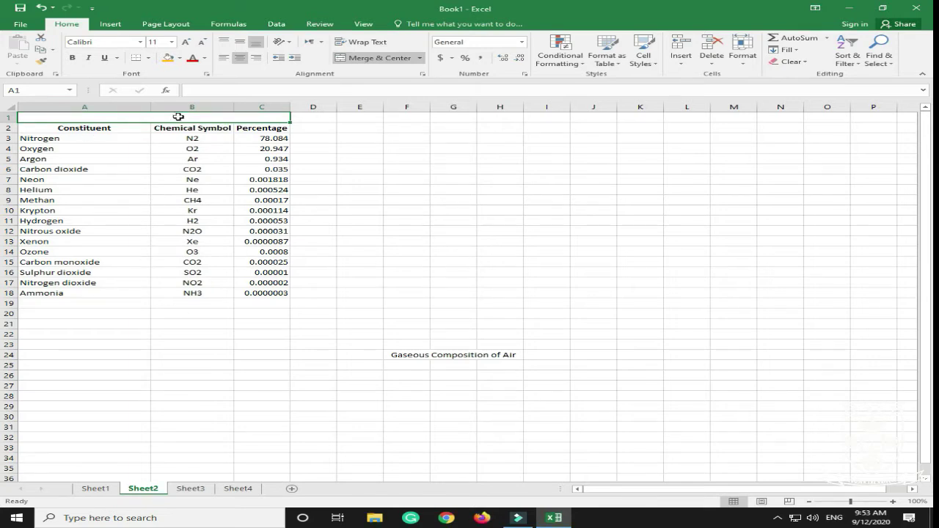
pyautogui.click(393, 59)
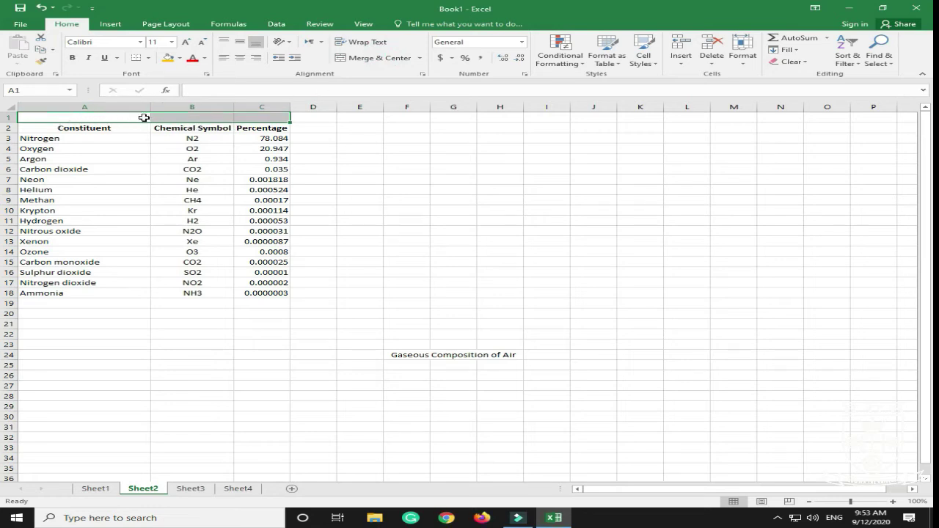
pyautogui.click(394, 62)
pyautogui.click(394, 61)
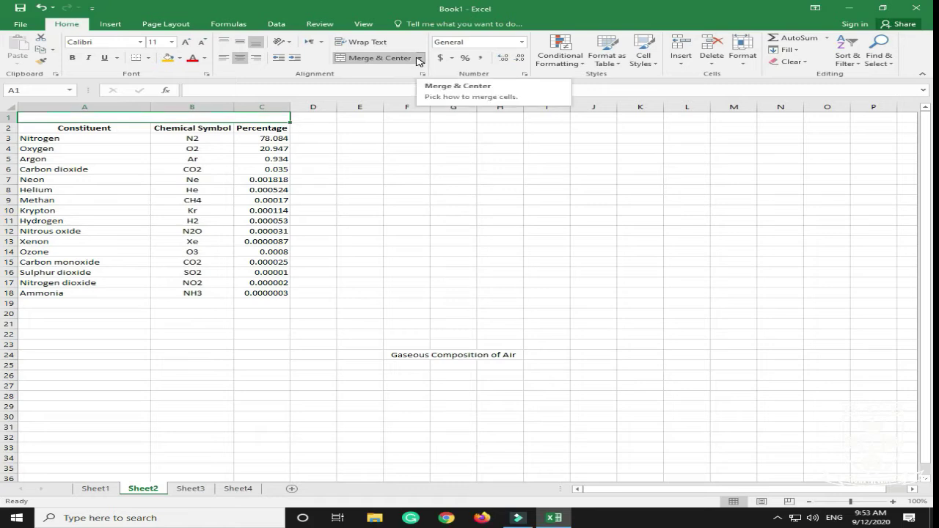
# Move the cells F24 to H24 holding the title back above the table into A1 to C1
pyautogui.click(459, 359)
pyautogui.moveTo(408, 358); pyautogui.dragTo(502, 355)
pyautogui.hotkey('ctrl', 'c')
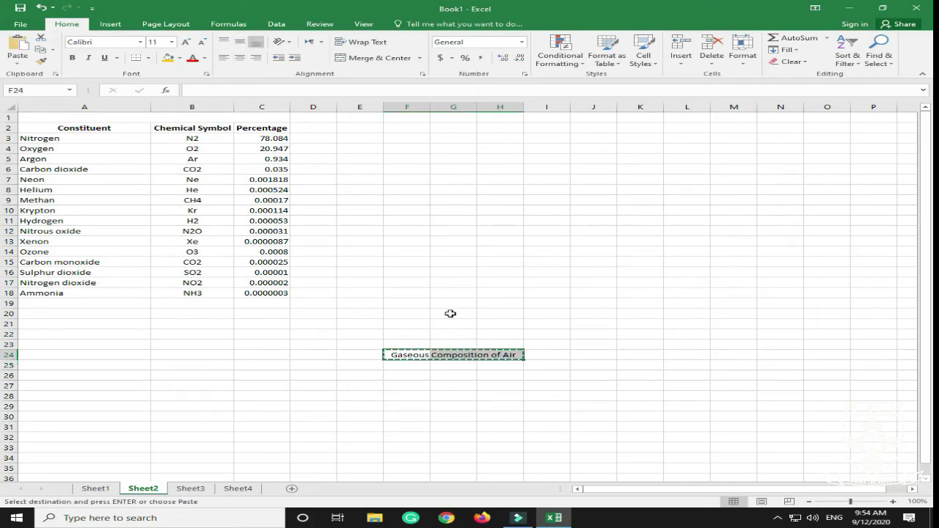
pyautogui.moveTo(146, 117); pyautogui.dragTo(163, 116)
pyautogui.press('Return')
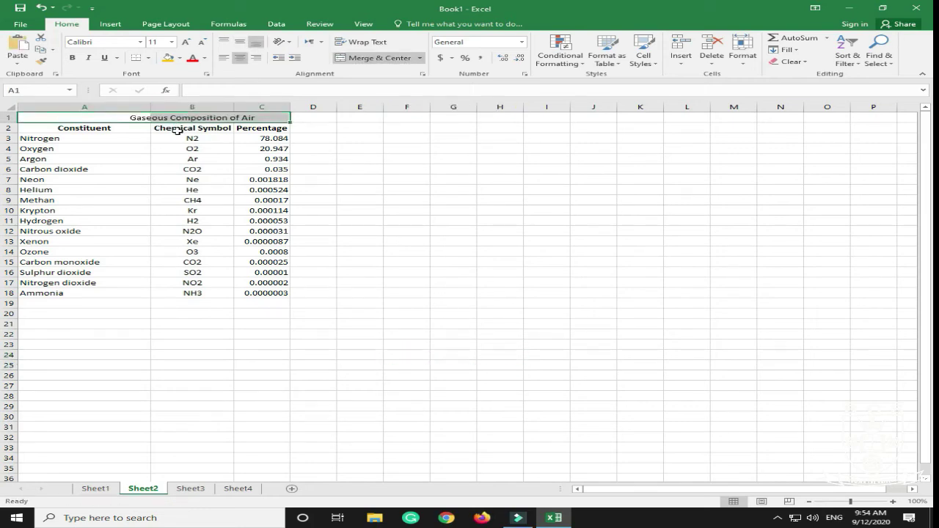
pyautogui.click(405, 203)
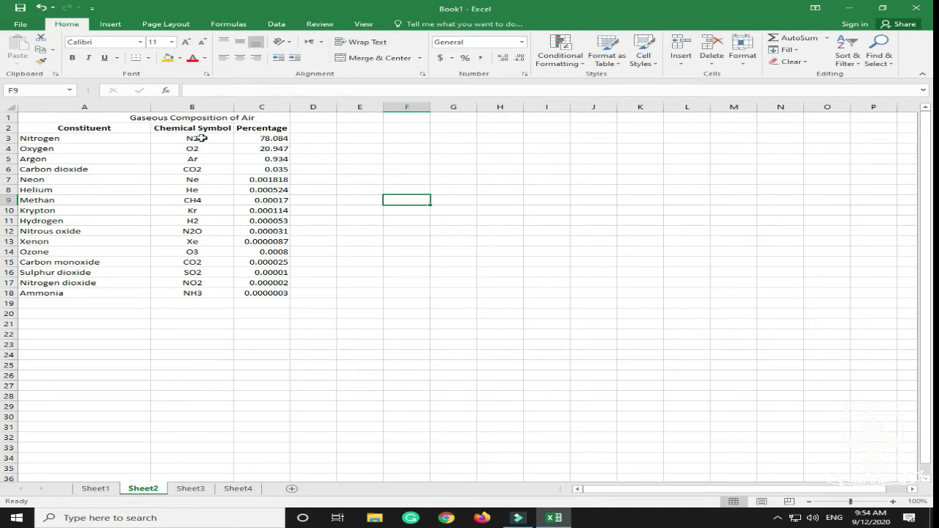
# Fill the title and heading cells A1 to C2 with a light blue theme colour
pyautogui.moveTo(111, 120); pyautogui.dragTo(272, 130)
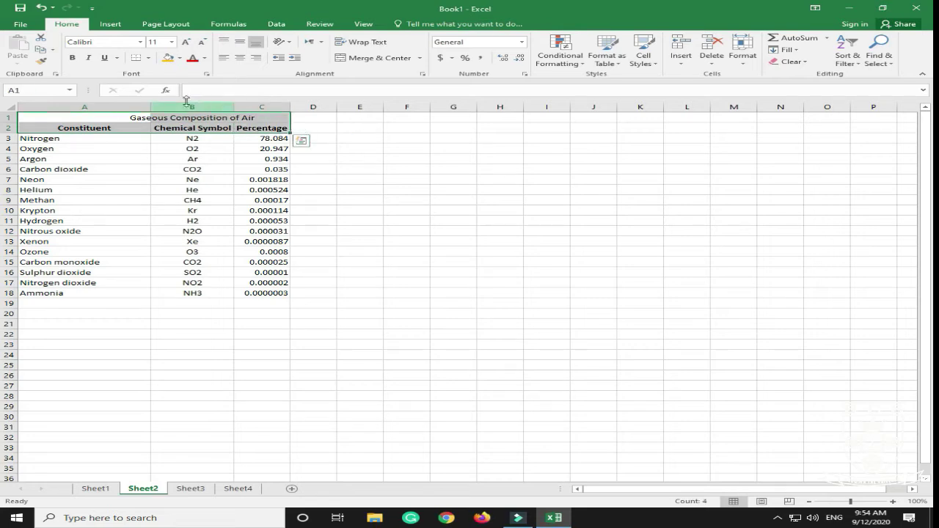
pyautogui.click(179, 59)
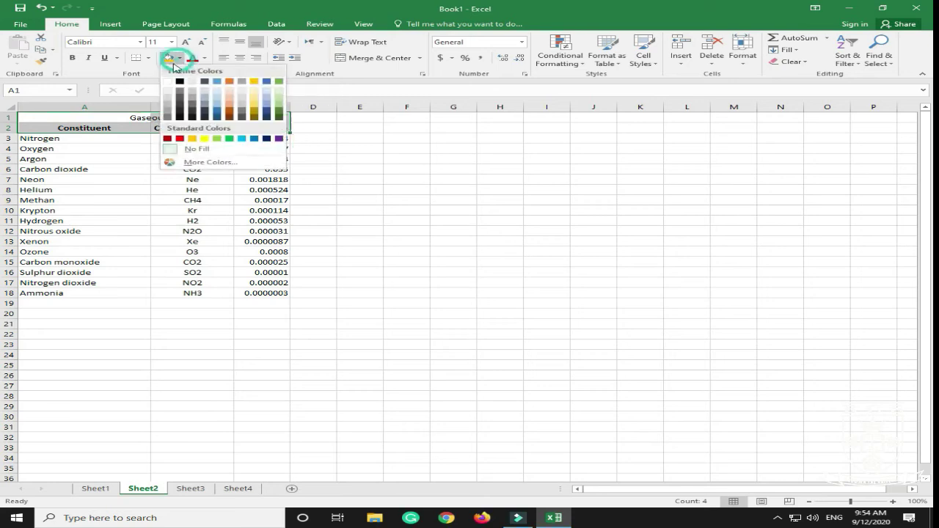
pyautogui.click(266, 95)
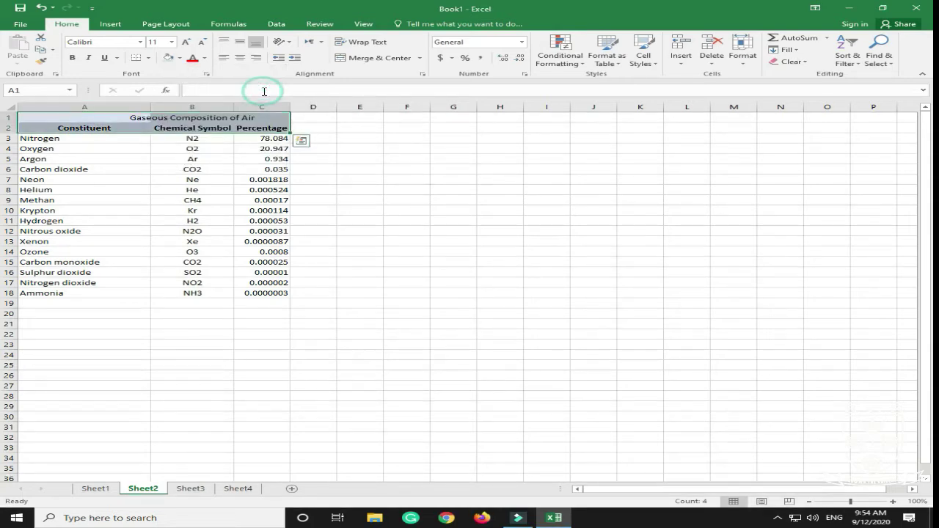
pyautogui.click(350, 146)
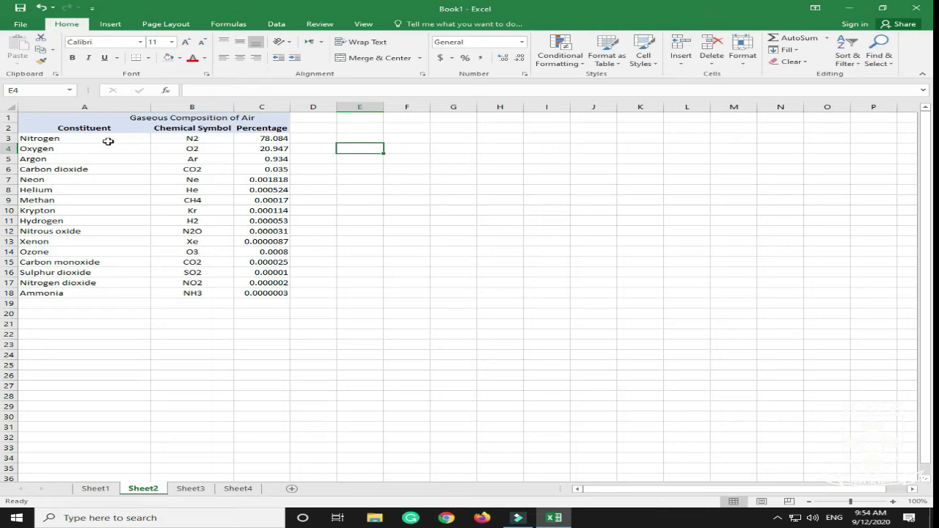
# Fill the data cells A3 to C18 of the air composition table with Green, Accent 6, Lighter 60%
pyautogui.moveTo(106, 139); pyautogui.dragTo(243, 294)
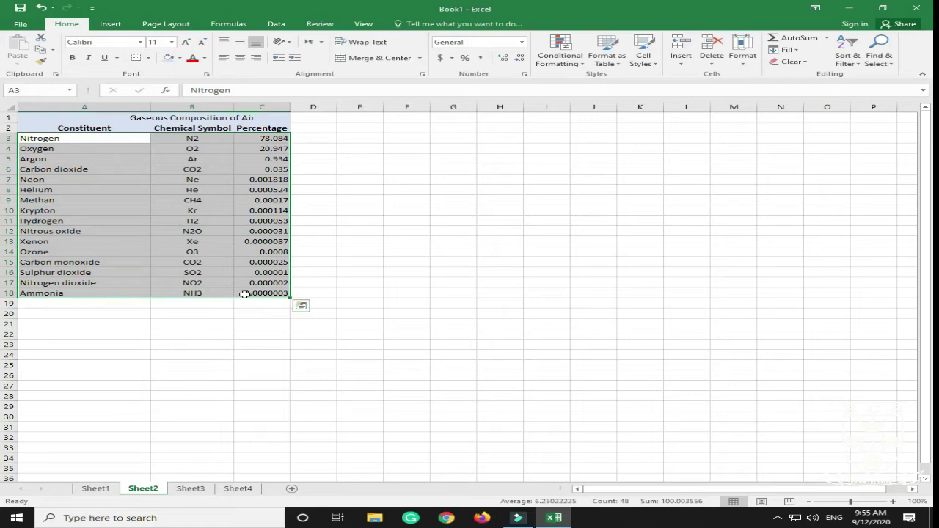
pyautogui.click(180, 58)
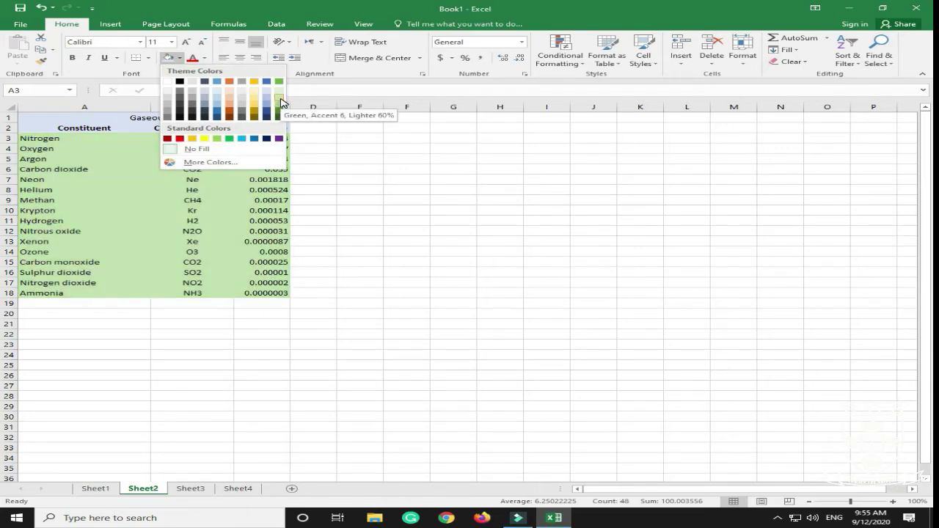
pyautogui.click(281, 103)
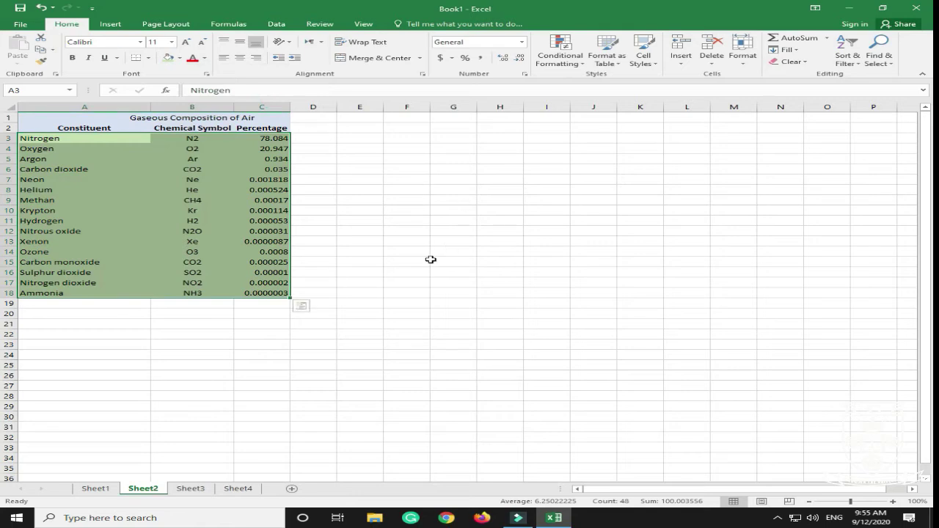
pyautogui.click(433, 261)
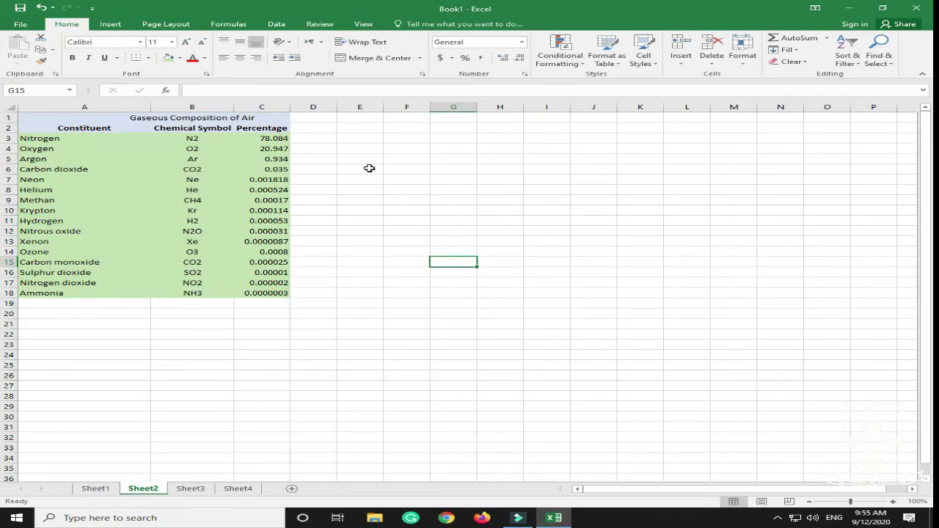
# Try extending the blank cell A1 down column A to row 15 with the fill handle, and undo it
pyautogui.click(108, 116)
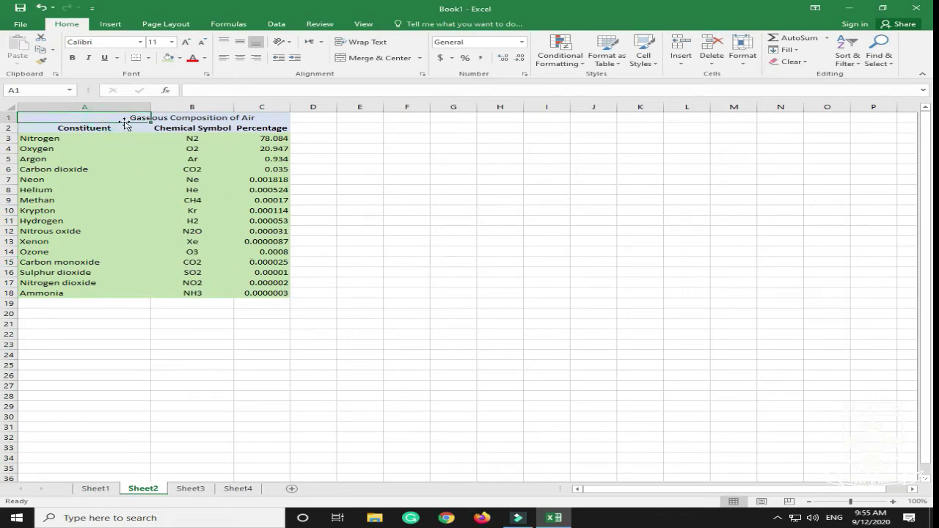
pyautogui.moveTo(152, 122); pyautogui.dragTo(152, 122)
pyautogui.click(153, 122)
pyautogui.moveTo(149, 123); pyautogui.dragTo(371, 276)
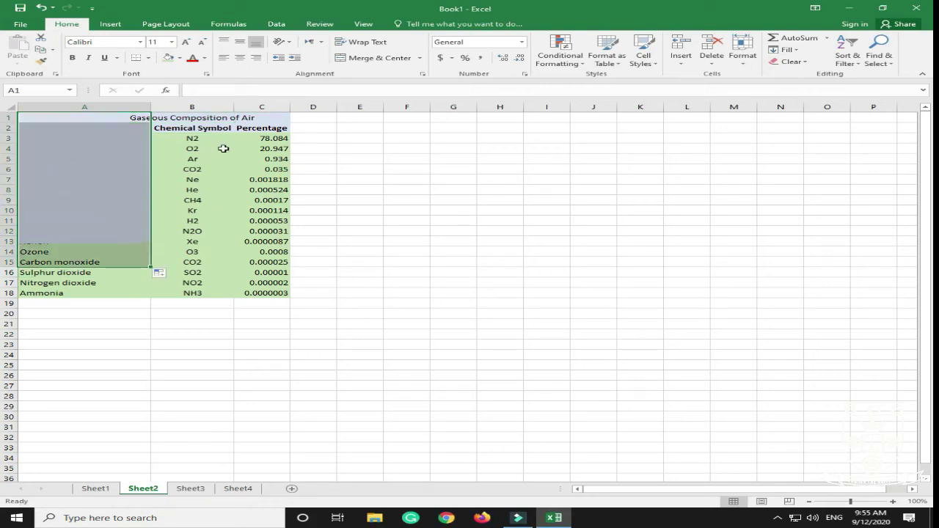
pyautogui.click(262, 118)
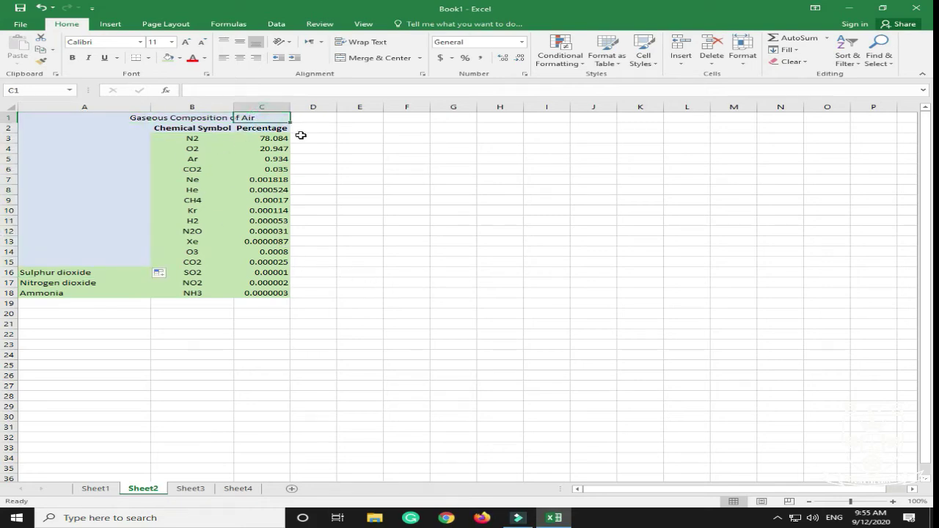
pyautogui.hotkey('ctrl', 'z')
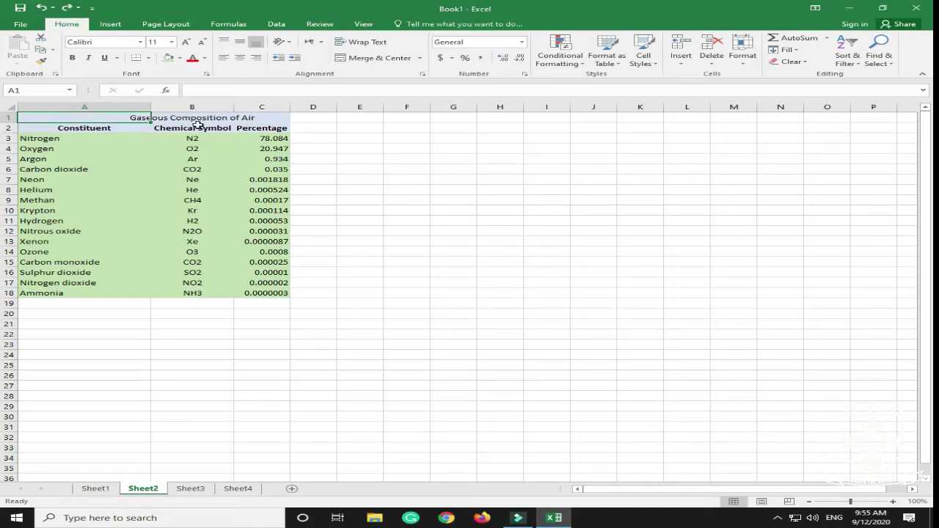
# Try extending the blank cell A1 again, down to row 17 and down to row 21, undoing each fill
pyautogui.moveTo(151, 122); pyautogui.dragTo(284, 138)
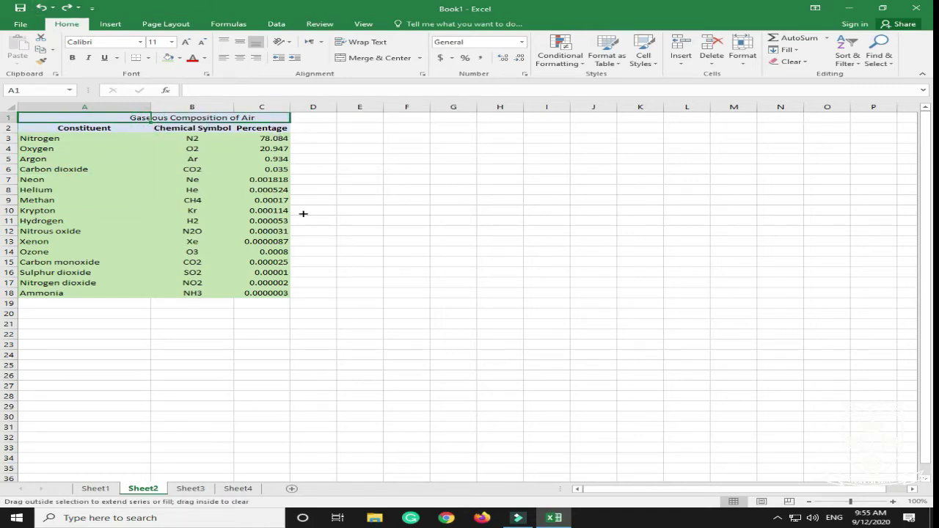
pyautogui.moveTo(301, 214); pyautogui.dragTo(384, 290)
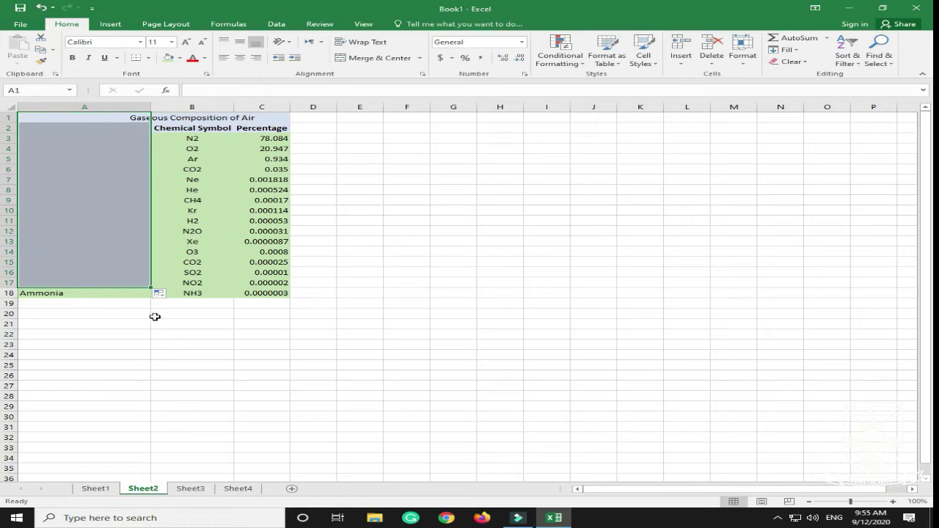
pyautogui.hotkey('ctrl', 'z')
pyautogui.moveTo(152, 122); pyautogui.dragTo(291, 133)
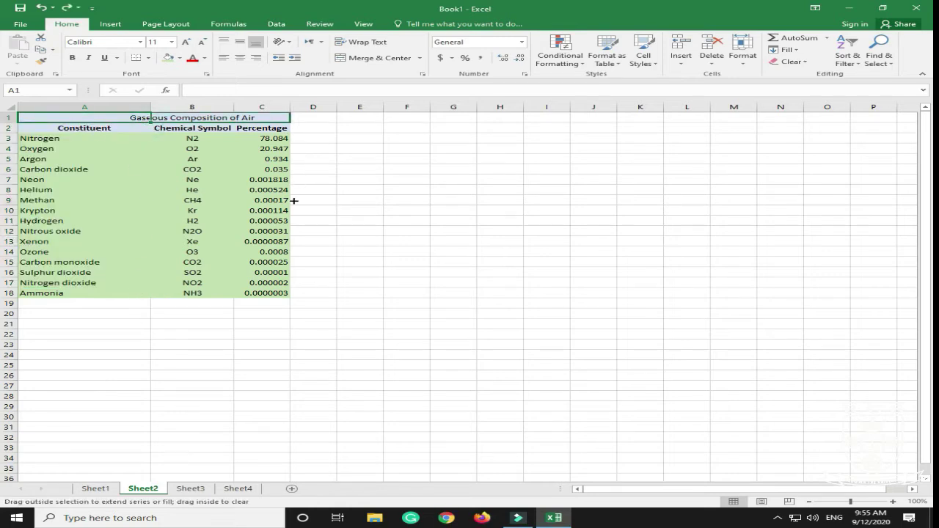
pyautogui.moveTo(294, 201); pyautogui.dragTo(189, 301)
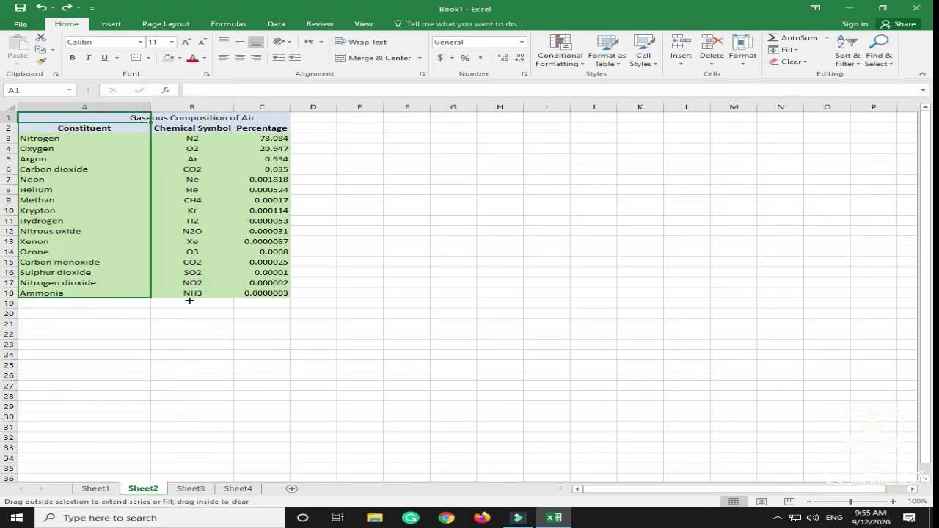
pyautogui.moveTo(262, 293); pyautogui.dragTo(418, 331)
pyautogui.click(229, 324)
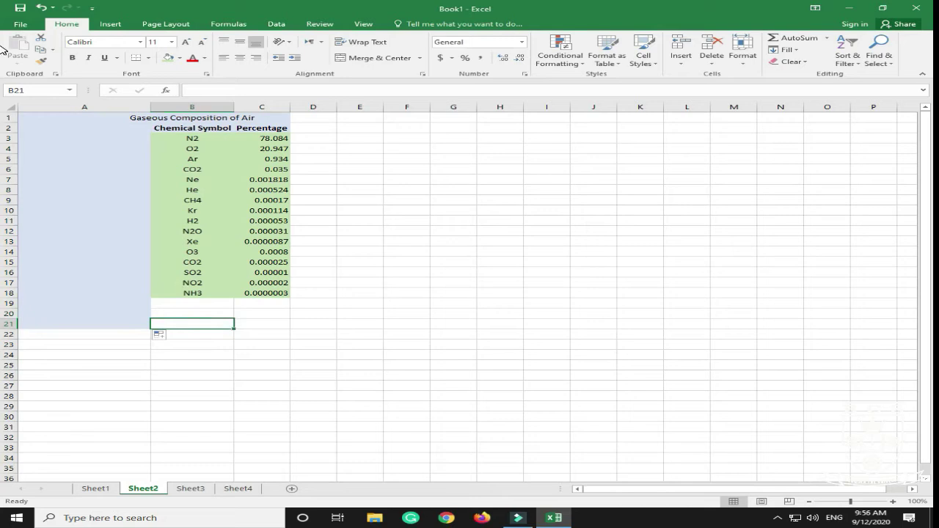
pyautogui.hotkey('ctrl', 'z')
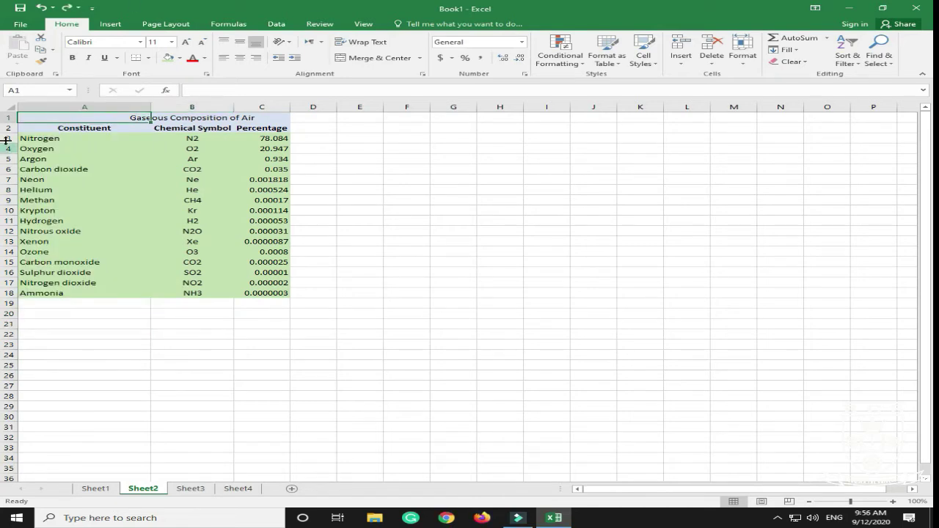
# Fill the blank cell A1 across to C1 over the title and apply All Borders to A1 to C1
pyautogui.click(209, 119)
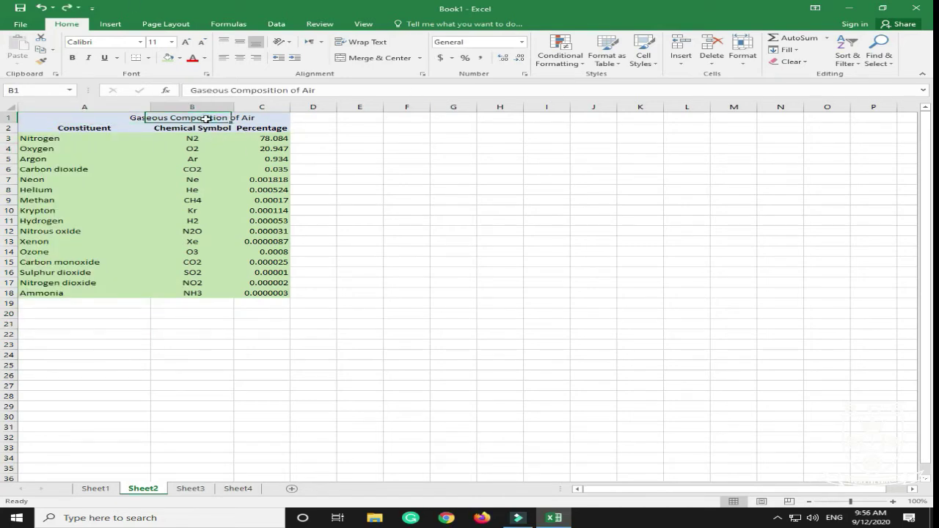
pyautogui.click(77, 117)
pyautogui.moveTo(151, 121); pyautogui.dragTo(286, 129)
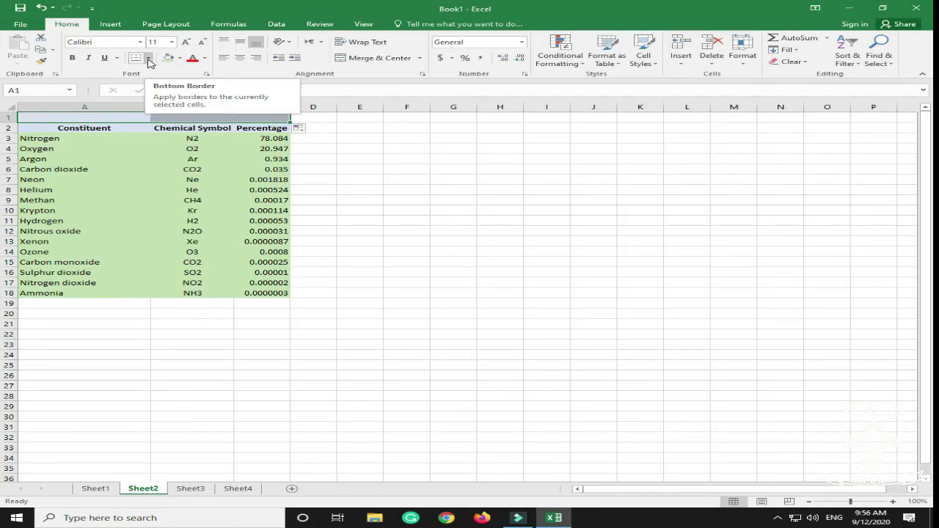
pyautogui.click(148, 59)
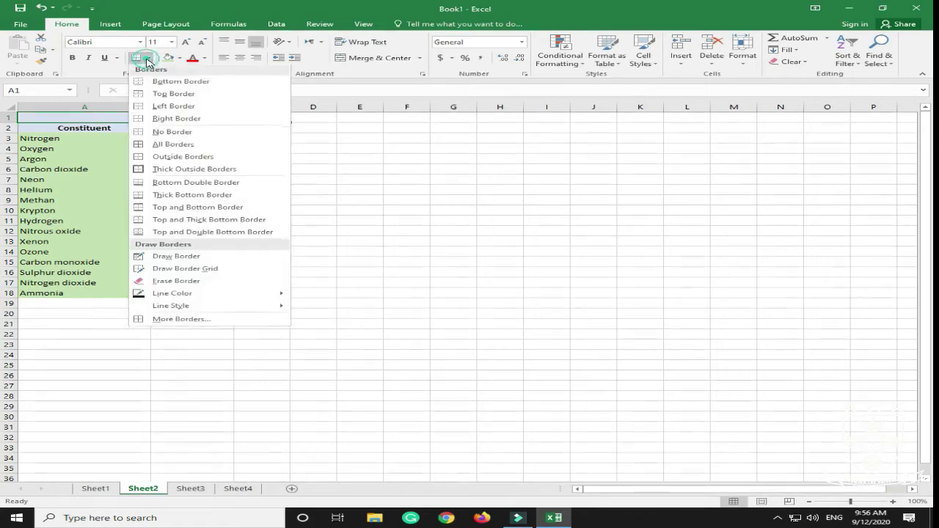
pyautogui.click(180, 146)
pyautogui.click(359, 149)
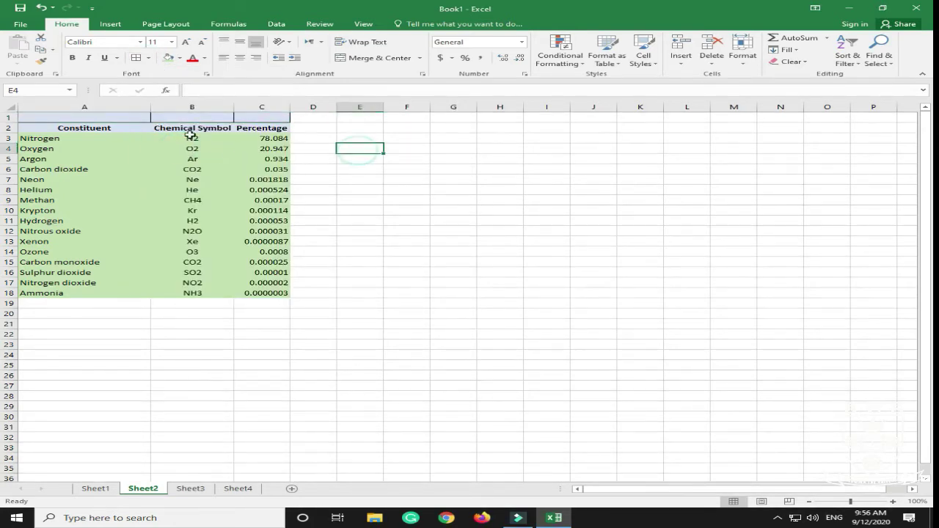
# Enter the title "Gaseous Composition of Air" in A1, try filling it across to C1, and undo that fill
pyautogui.click(107, 118)
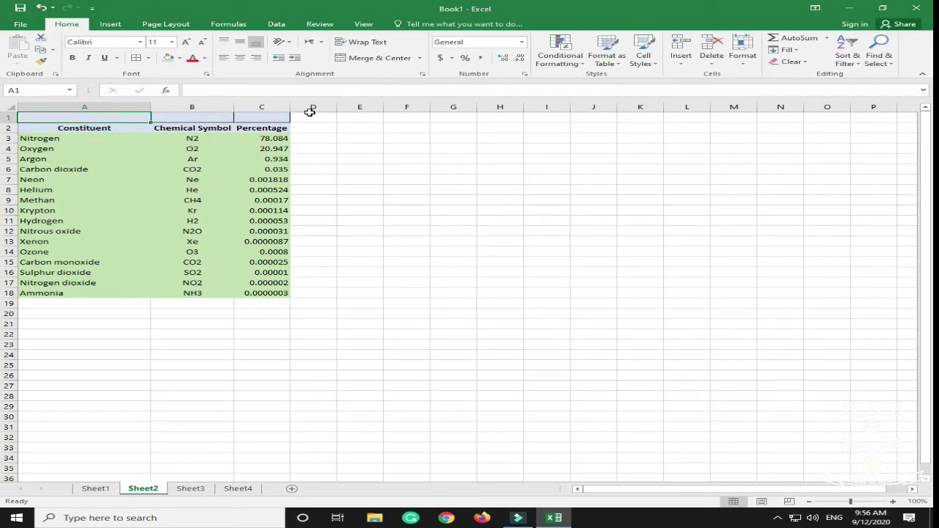
pyautogui.write('Gaseous C')
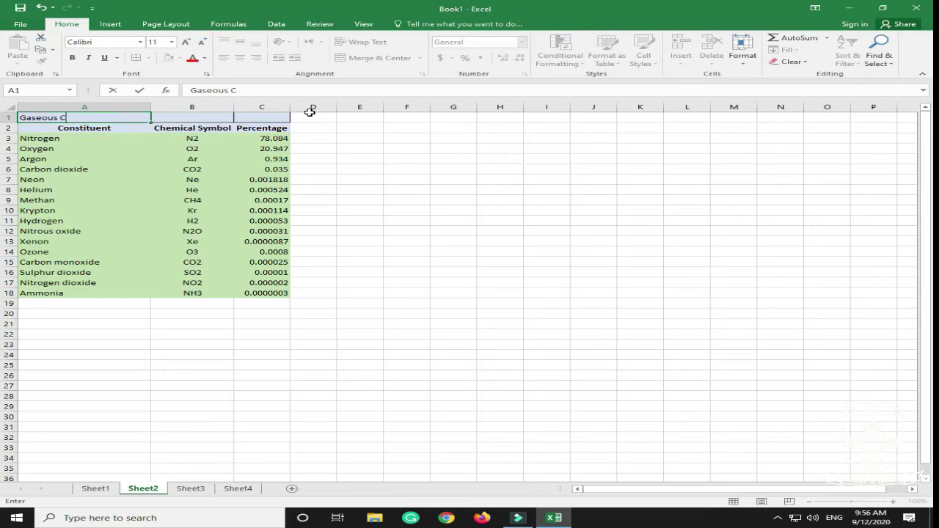
pyautogui.write('omposition of Air')
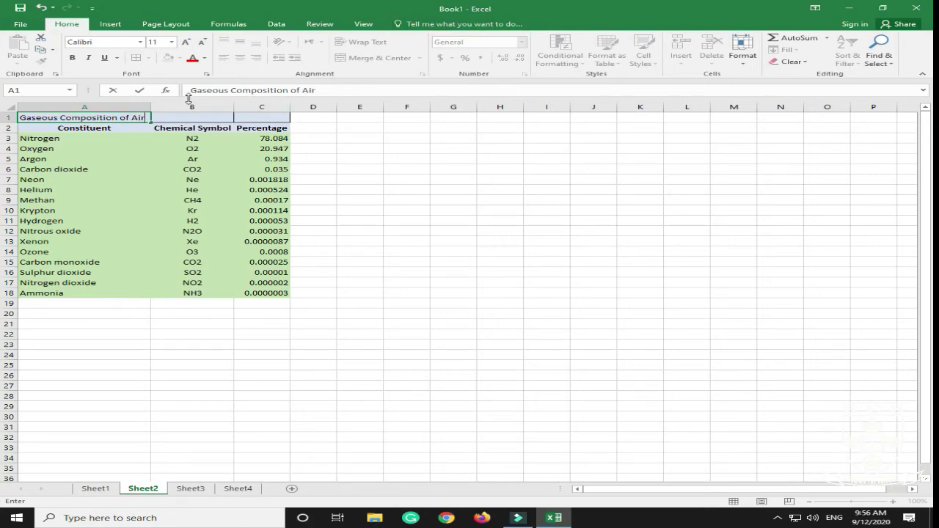
pyautogui.moveTo(152, 124); pyautogui.dragTo(282, 122)
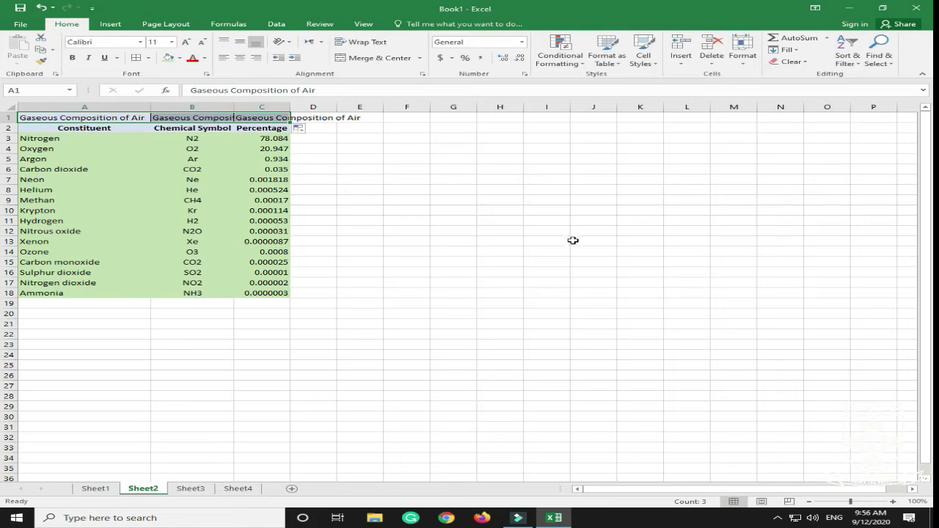
pyautogui.hotkey('ctrl', 'z')
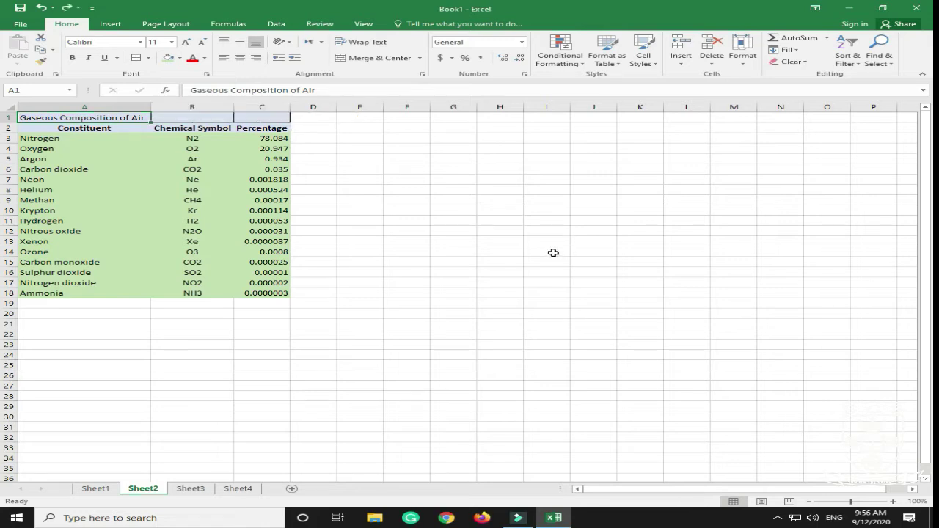
# Try moving the title "Gaseous Composition of Air" from A1 to the empty cell F27, and undo the move
pyautogui.click(125, 118)
pyautogui.hotkey('ctrl', 'c')
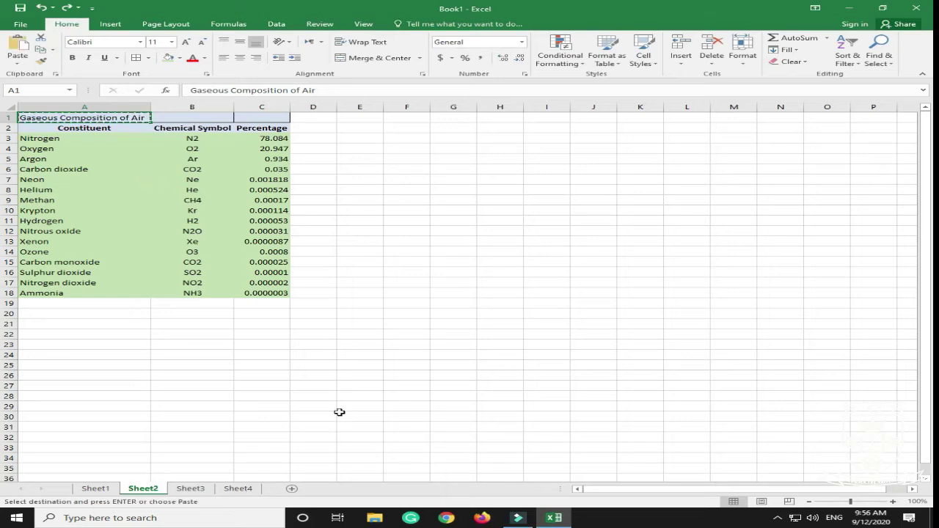
pyautogui.click(389, 387)
pyautogui.hotkey('ctrl', 'v')
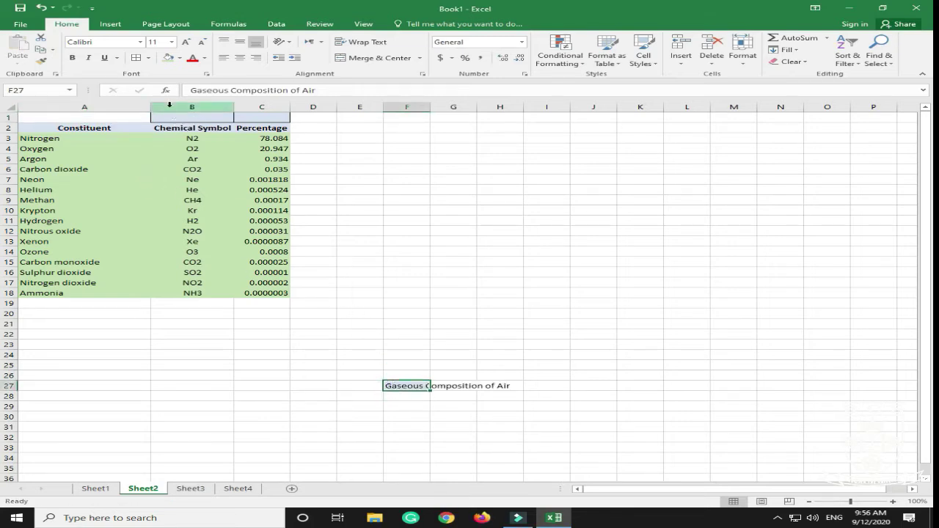
pyautogui.hotkey('ctrl', 'z')
# Undo the retyped title, the borders and the blank fill across A1 to C1
pyautogui.click(661, 294)
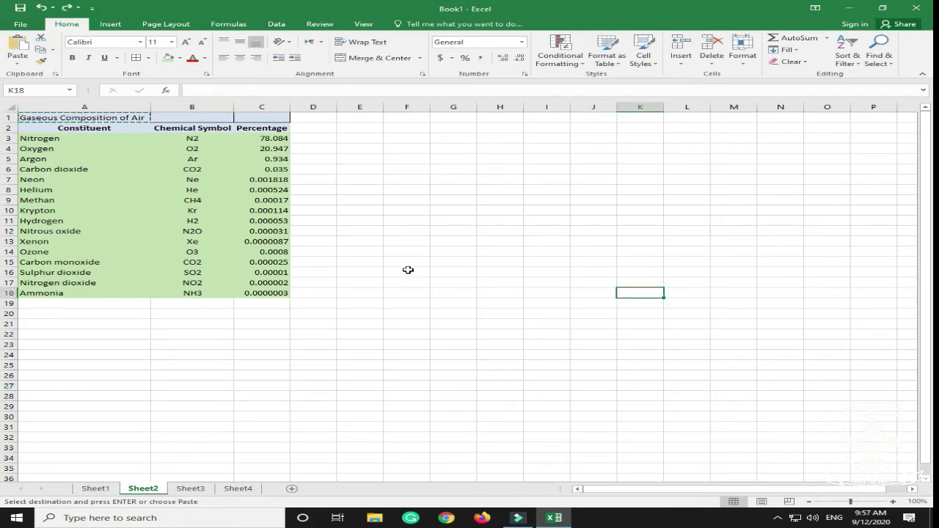
pyautogui.hotkey('ctrl', 'z')
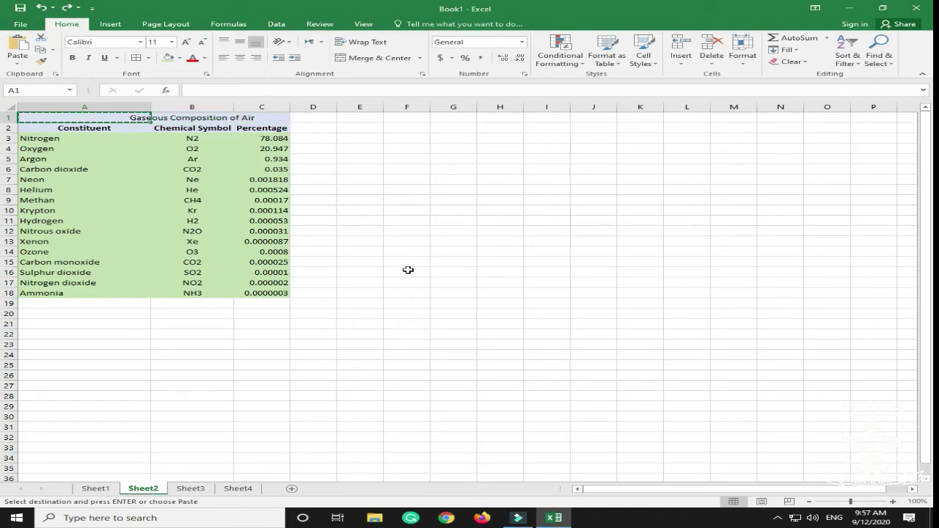
pyautogui.click(408, 270)
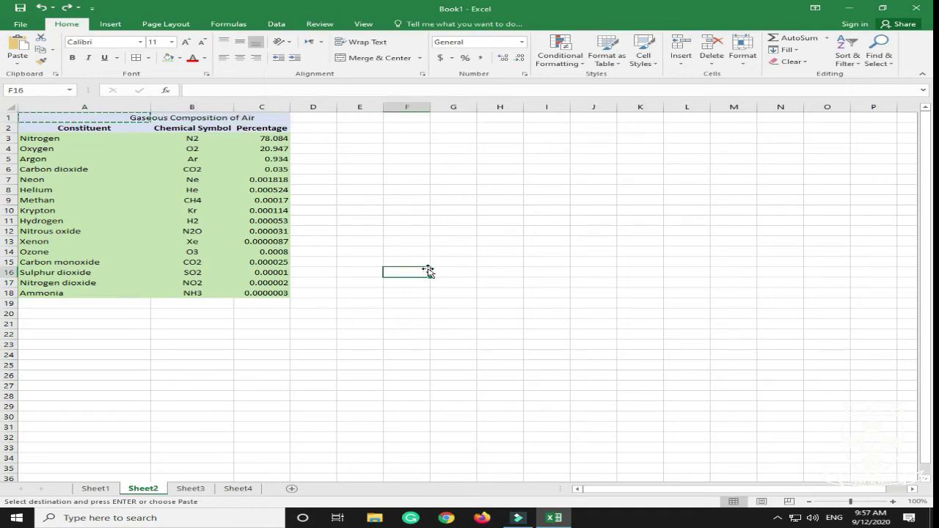
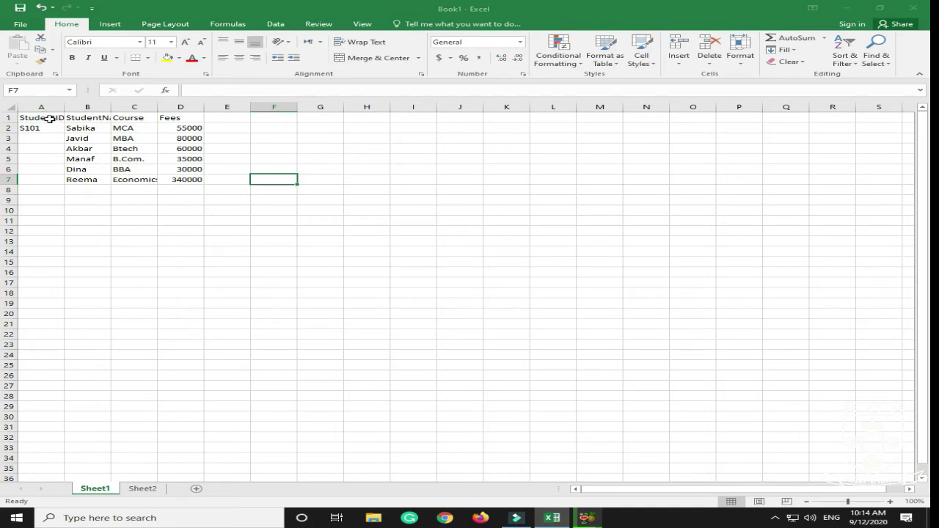
# Centre the headings StudentID, StudentName, Course and Fees in cells A1 to D1 of the student table
pyautogui.click(49, 118)
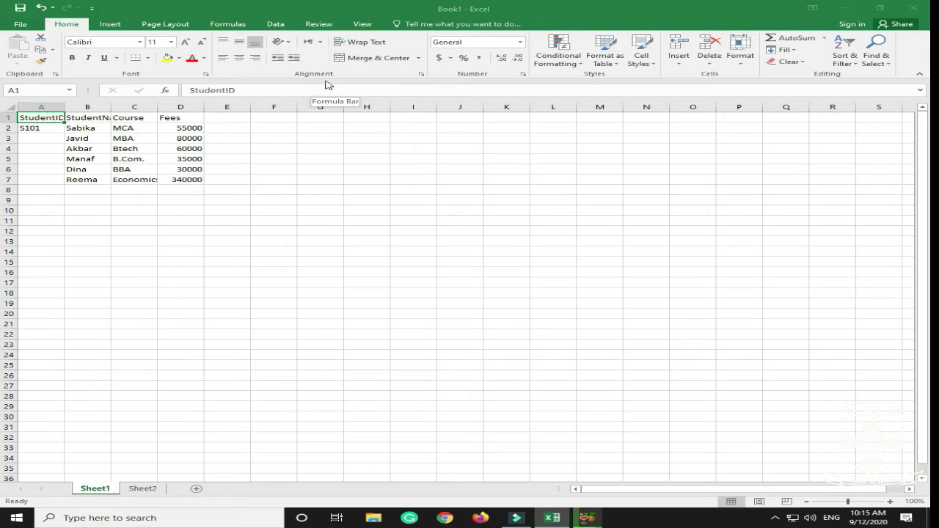
pyautogui.click(239, 57)
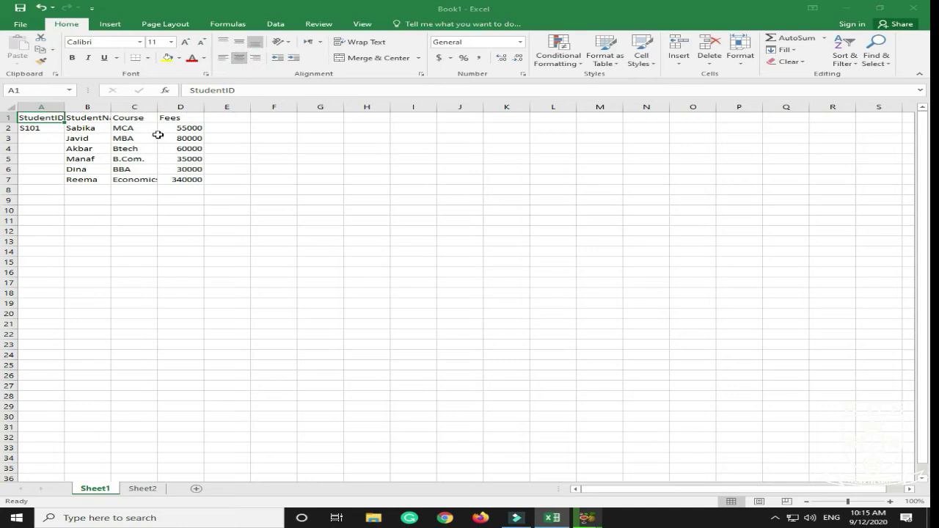
pyautogui.click(95, 118)
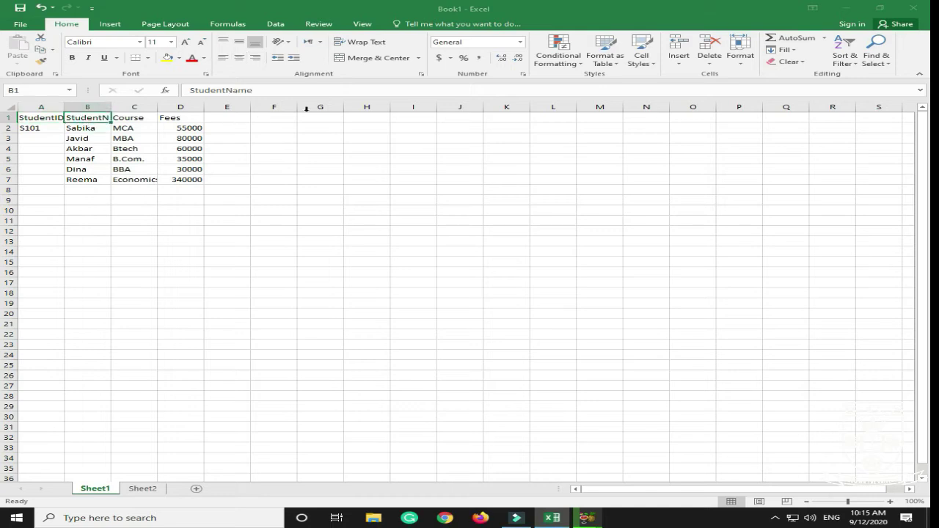
pyautogui.click(238, 58)
pyautogui.click(143, 119)
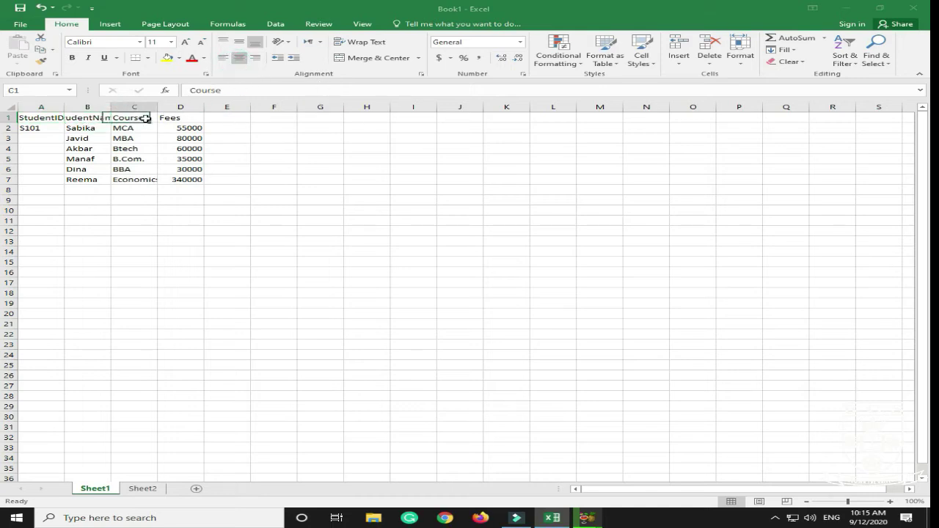
pyautogui.click(238, 63)
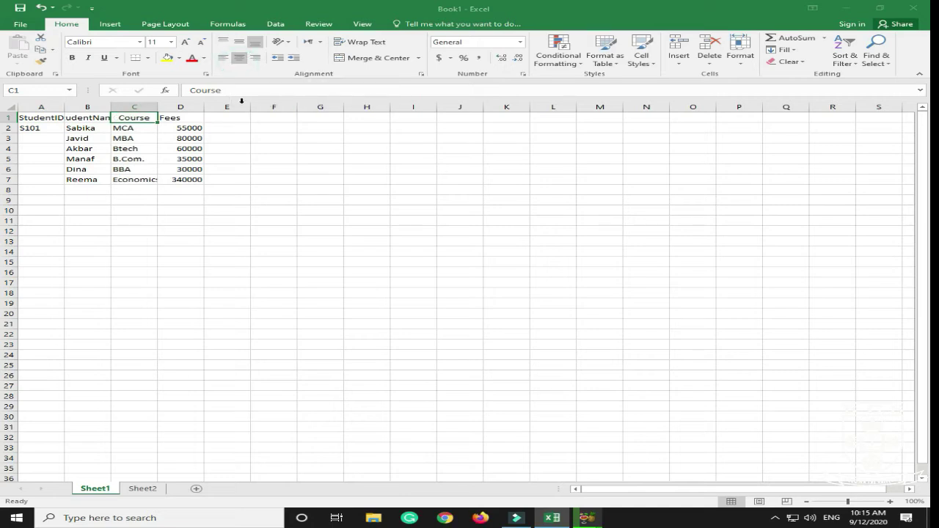
pyautogui.click(184, 118)
pyautogui.click(239, 58)
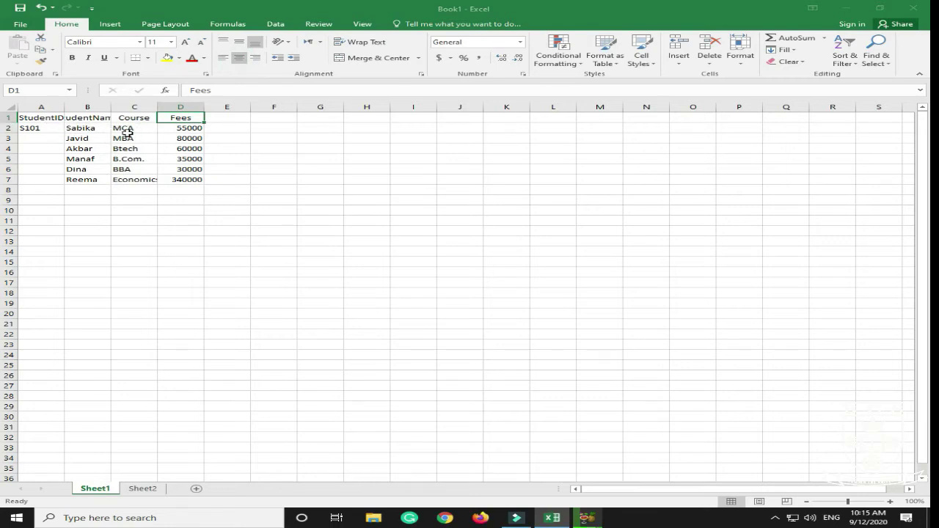
# Auto-fit columns A to D to their contents and extend the StudentID series from A2 down to A7
pyautogui.doubleClick(64, 110)
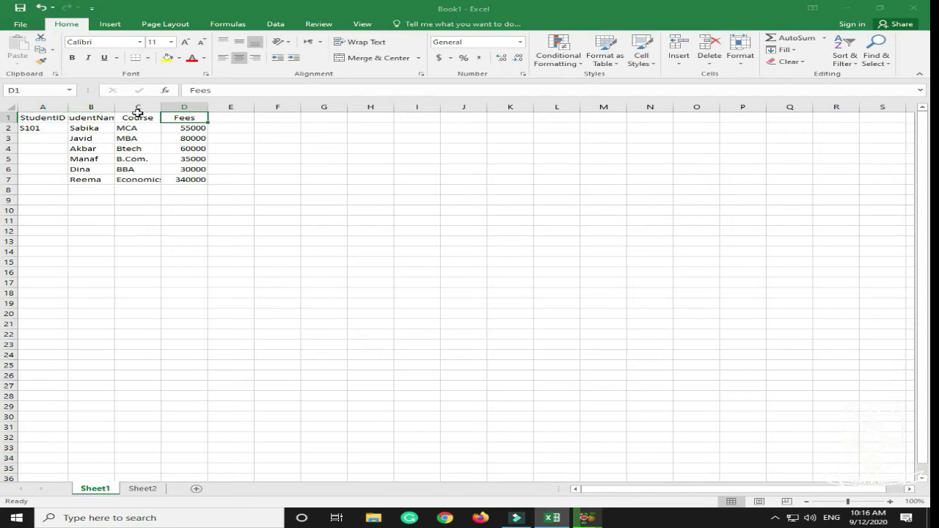
pyautogui.doubleClick(115, 108)
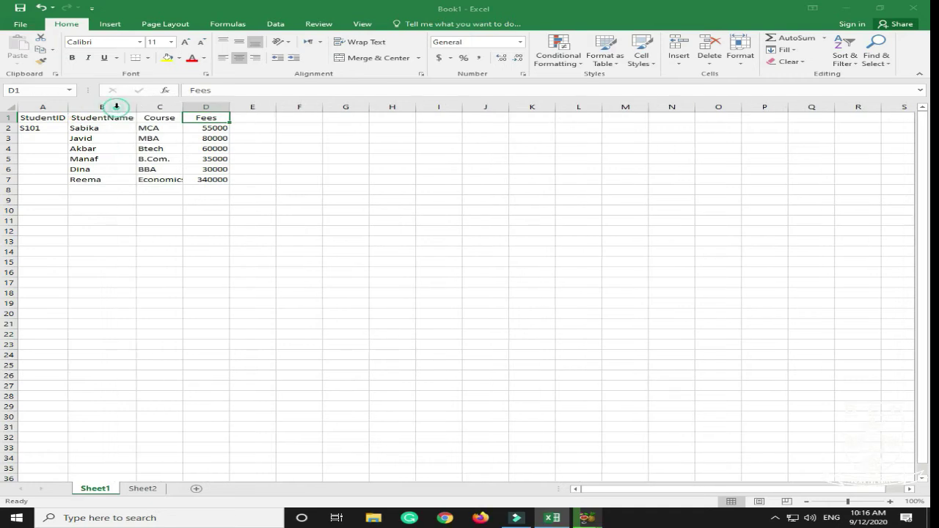
pyautogui.doubleClick(184, 109)
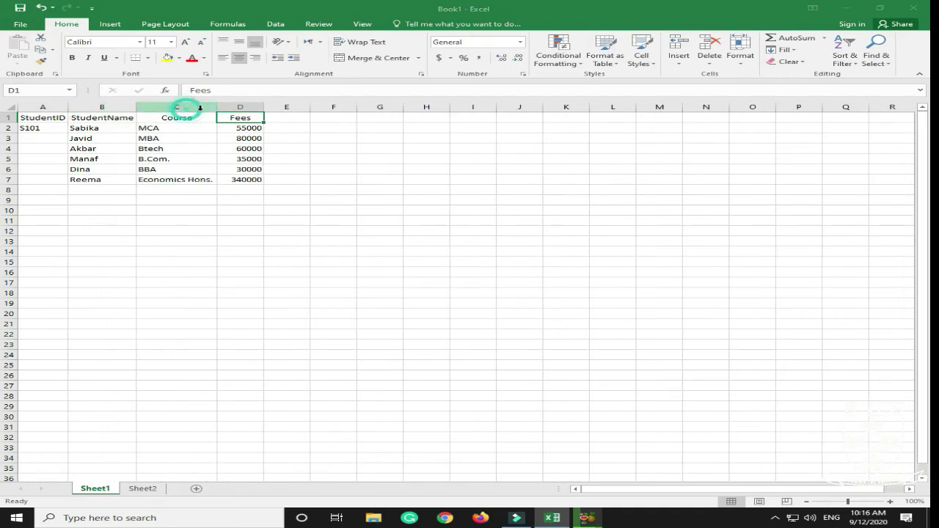
pyautogui.doubleClick(262, 109)
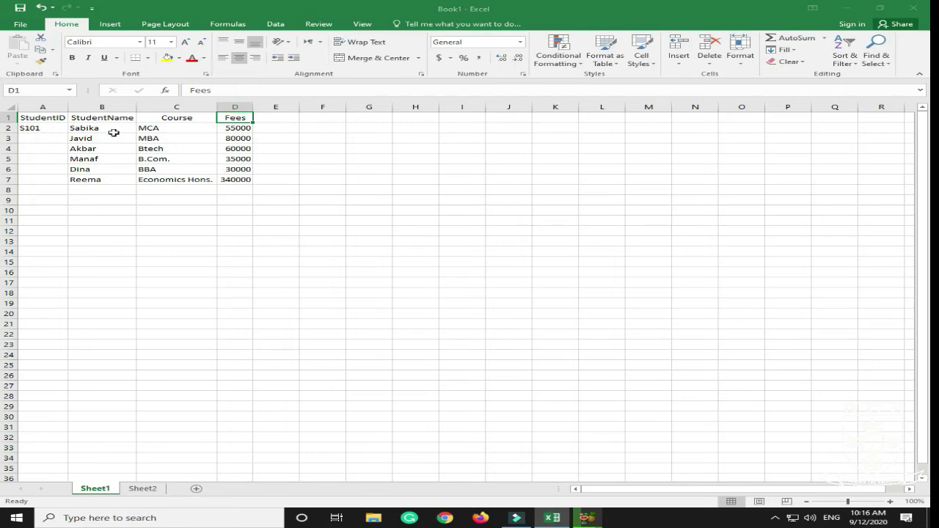
pyautogui.click(52, 132)
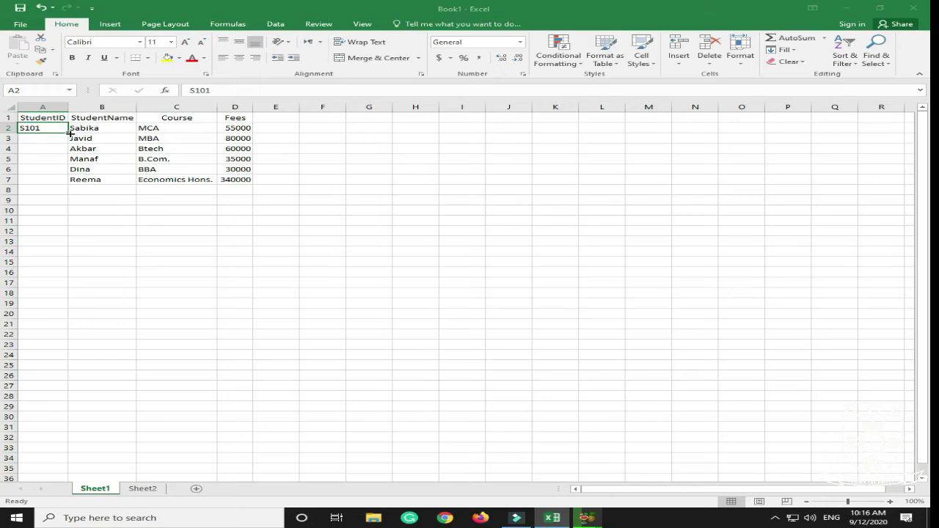
pyautogui.moveTo(70, 133); pyautogui.dragTo(60, 174)
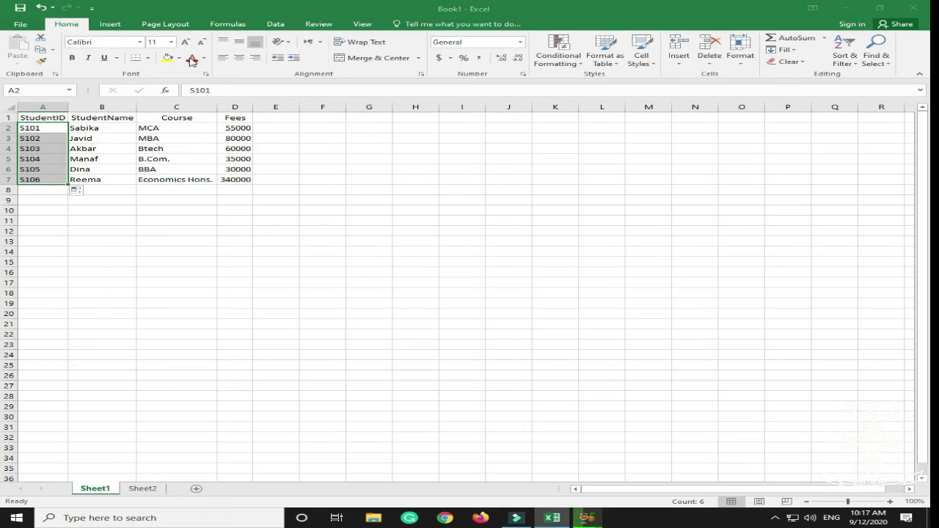
# Make each course name from MCA in C2 to Economics Hons. in C7 bold
pyautogui.click(198, 130)
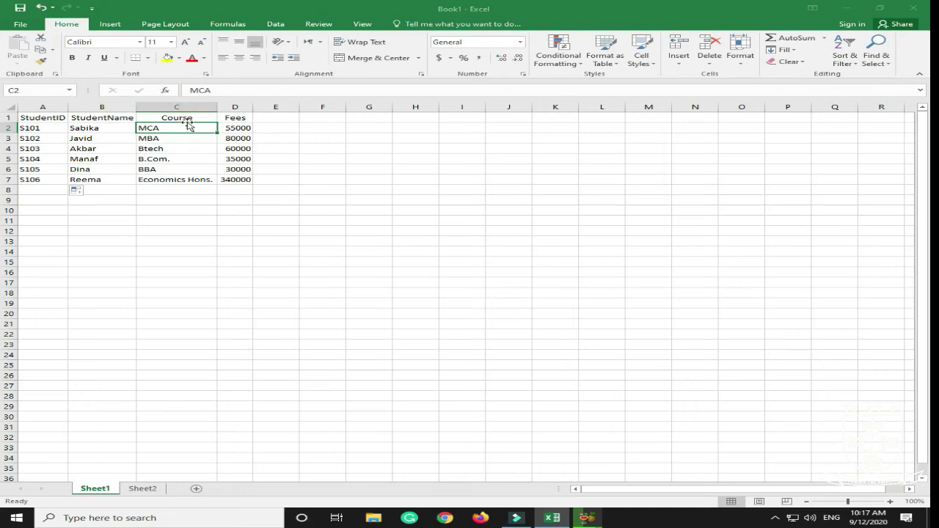
pyautogui.click(77, 61)
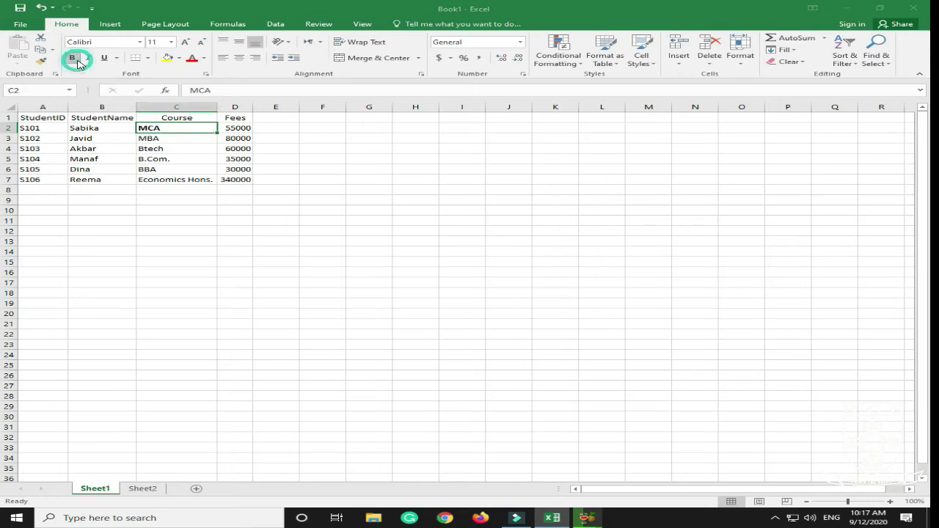
pyautogui.click(196, 139)
pyautogui.click(73, 62)
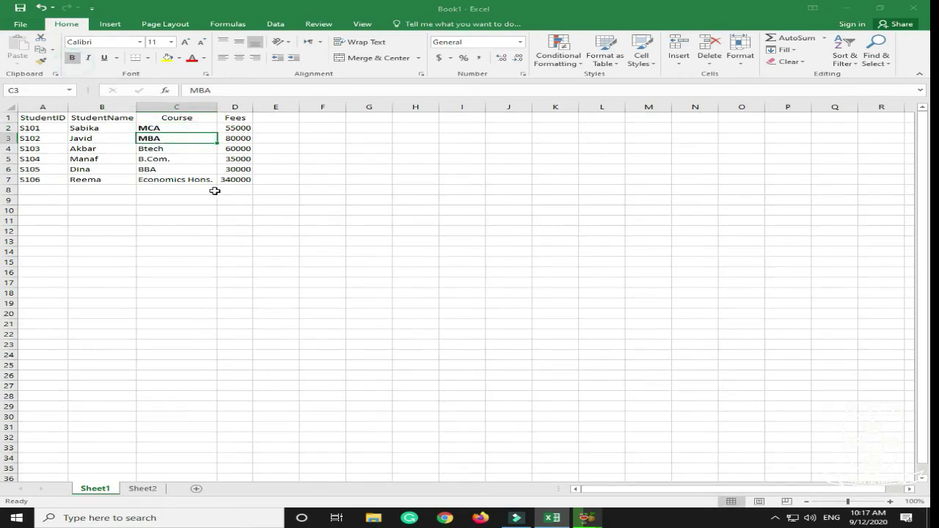
pyautogui.click(183, 148)
pyautogui.click(72, 61)
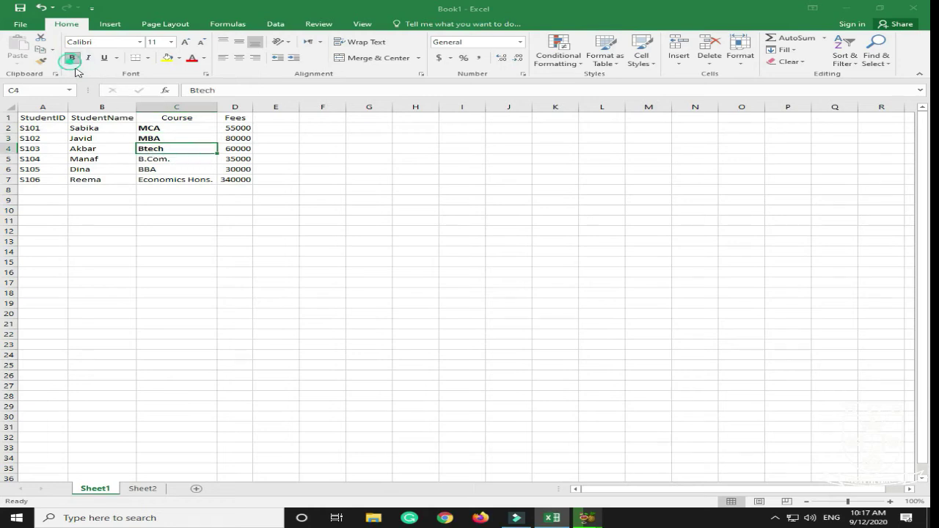
pyautogui.click(187, 168)
pyautogui.click(184, 159)
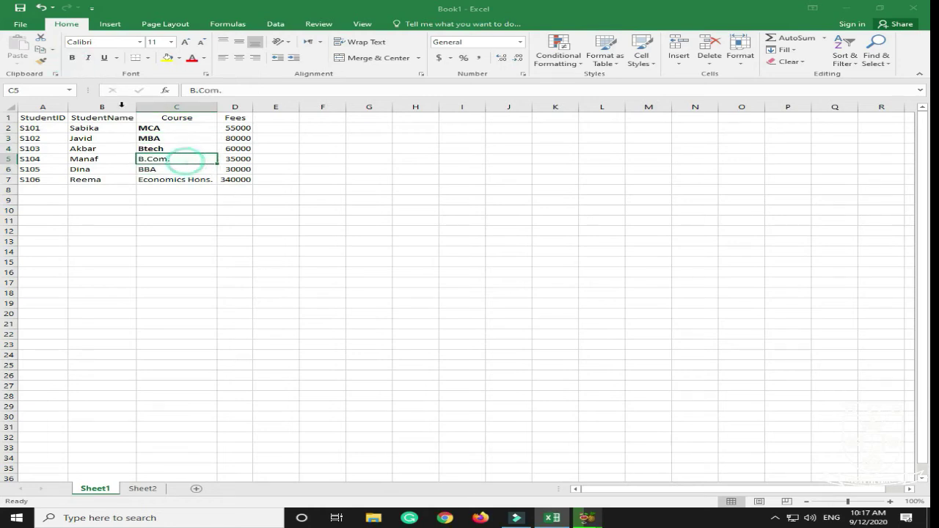
pyautogui.click(72, 58)
pyautogui.click(185, 169)
pyautogui.click(73, 60)
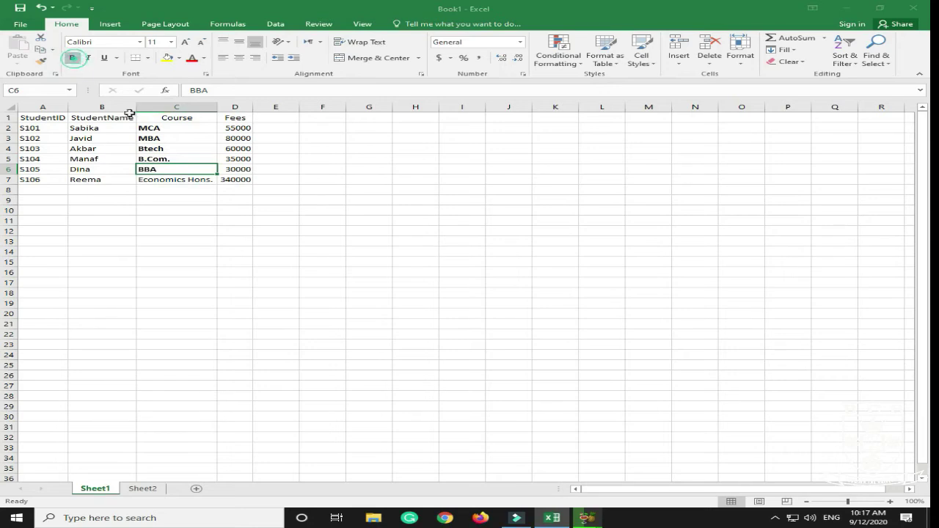
pyautogui.click(184, 180)
pyautogui.click(72, 57)
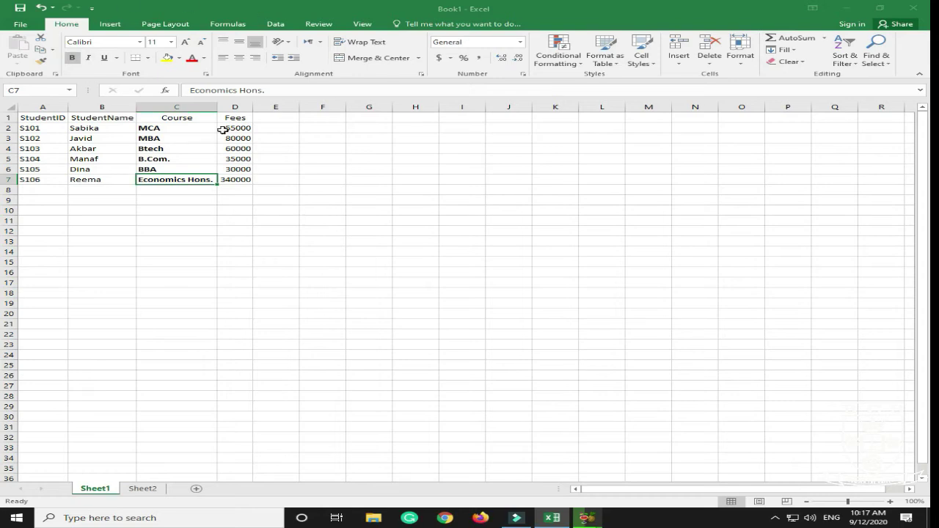
# Centre the Fees values in cells D2 to D7
pyautogui.moveTo(239, 130); pyautogui.dragTo(248, 184)
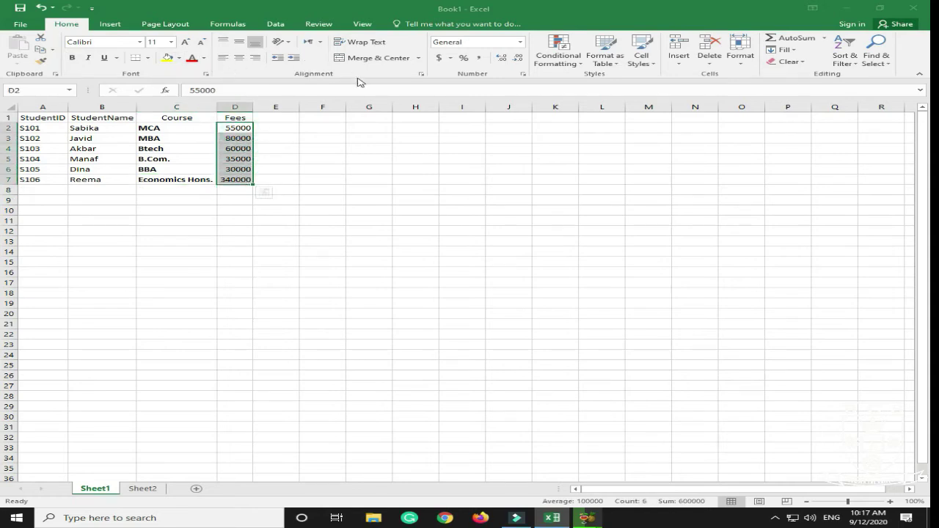
pyautogui.click(241, 65)
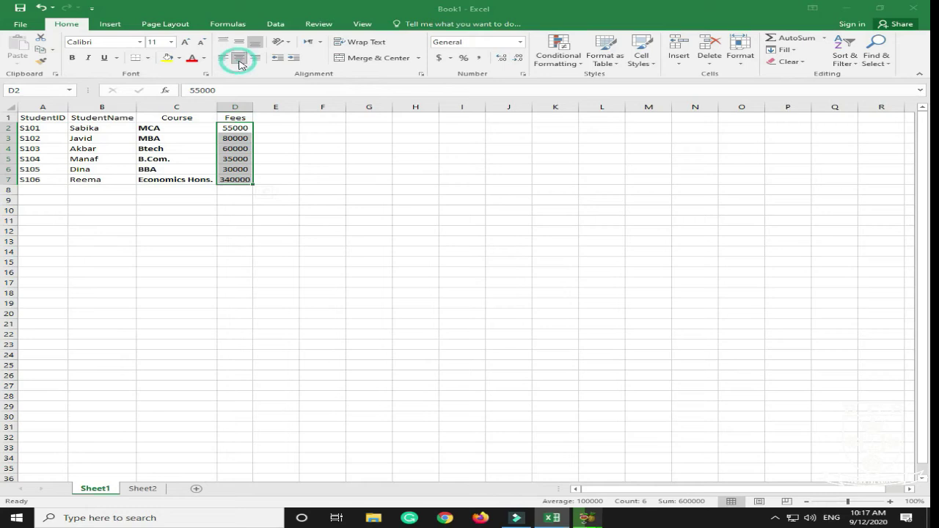
pyautogui.click(329, 168)
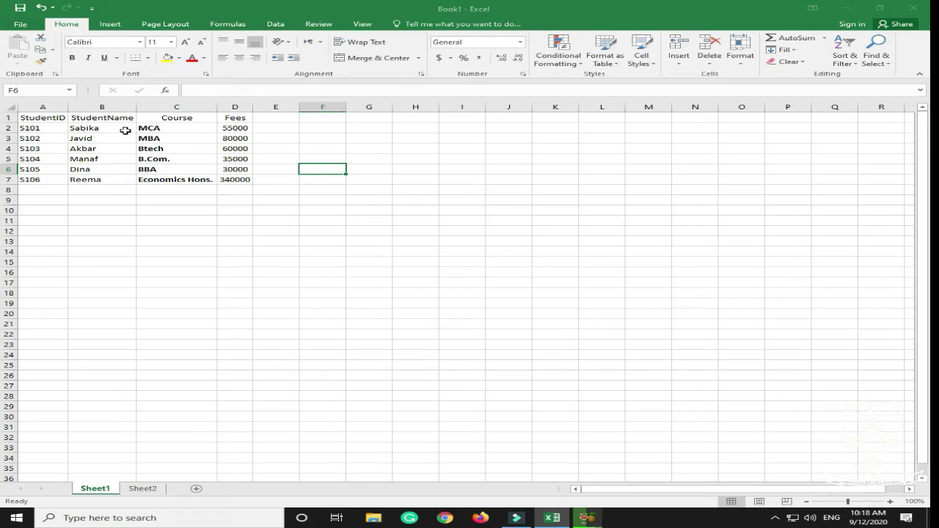
# Try filling the two student names in B2 and B3 down to B7, and undo each fill
pyautogui.moveTo(125, 130); pyautogui.dragTo(119, 136)
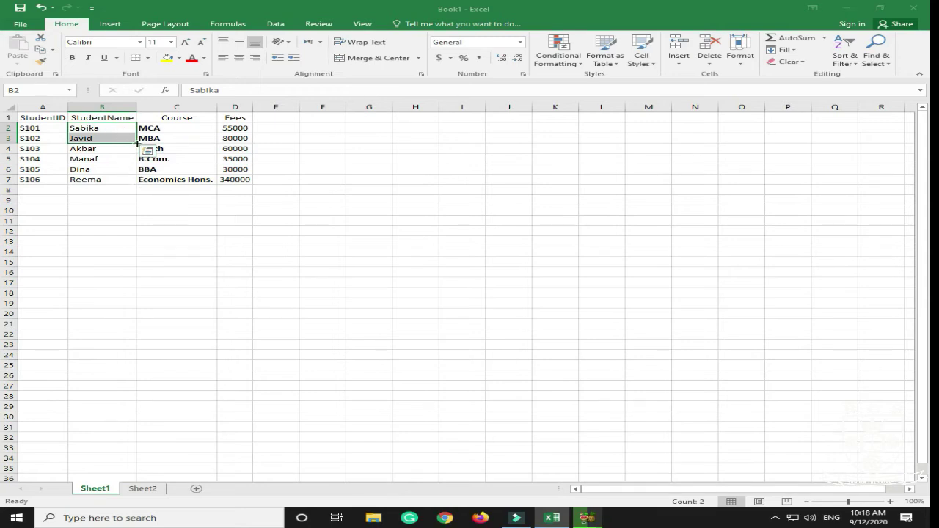
pyautogui.moveTo(136, 143); pyautogui.dragTo(128, 184)
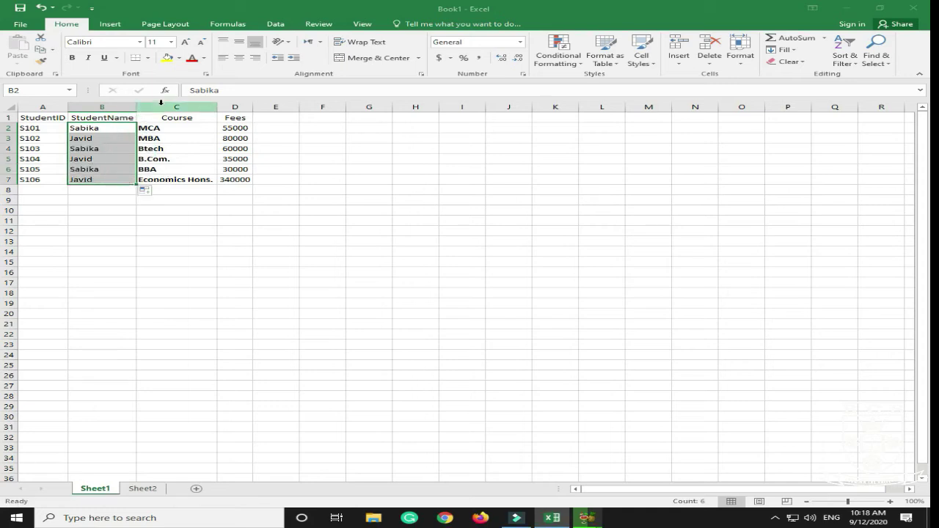
pyautogui.hotkey('ctrl', 'z')
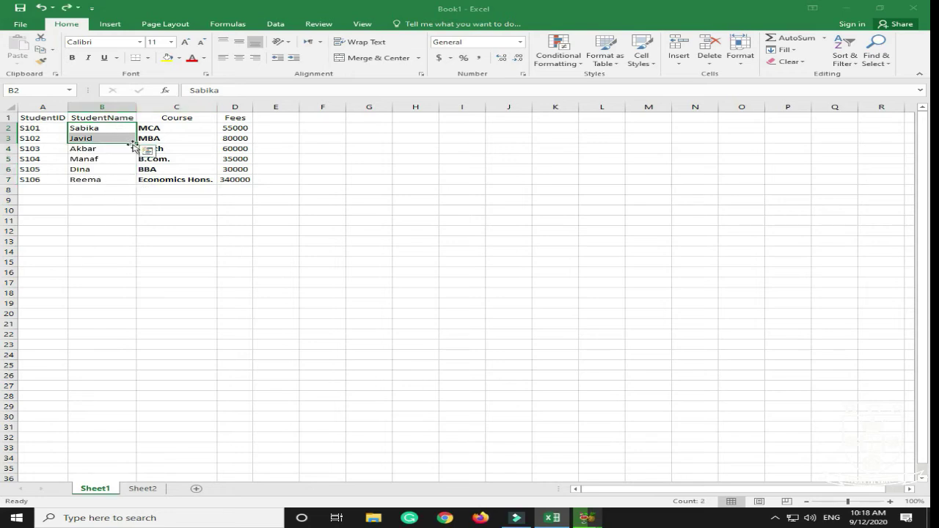
pyautogui.moveTo(136, 144); pyautogui.dragTo(134, 186)
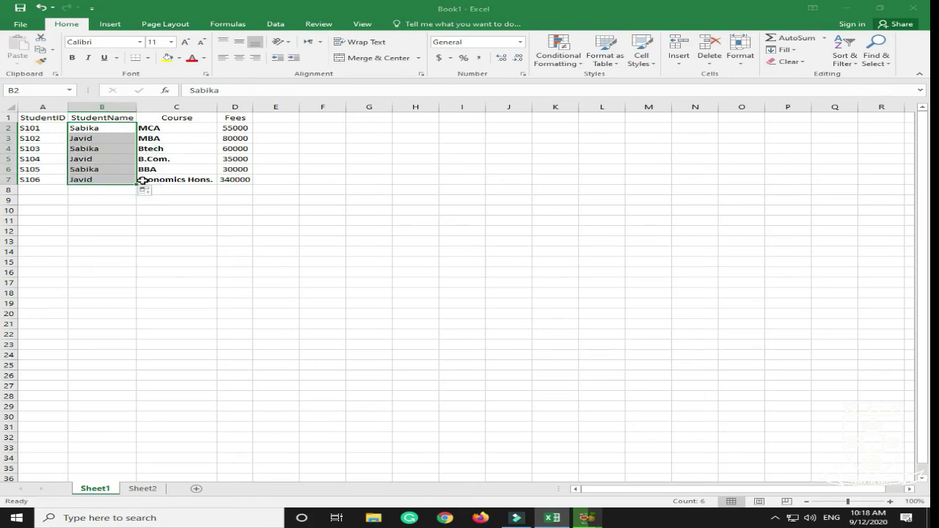
pyautogui.hotkey('ctrl', 'z')
pyautogui.click(116, 153)
pyautogui.click(124, 172)
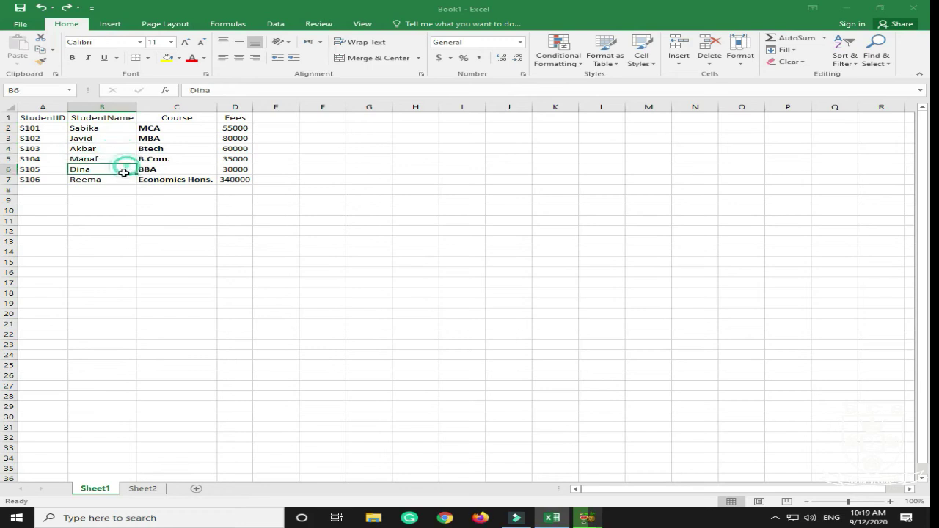
# Sort the student table by StudentName from Z to A
pyautogui.click(115, 130)
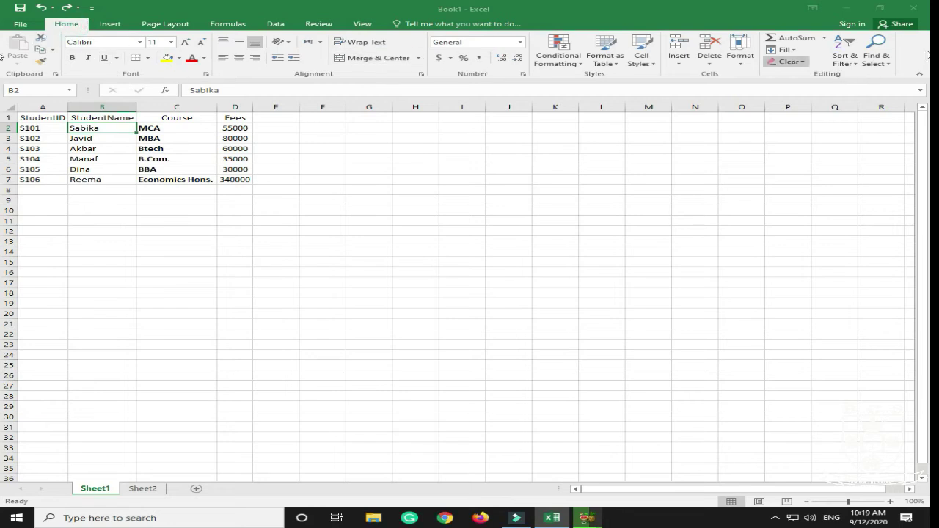
pyautogui.click(846, 62)
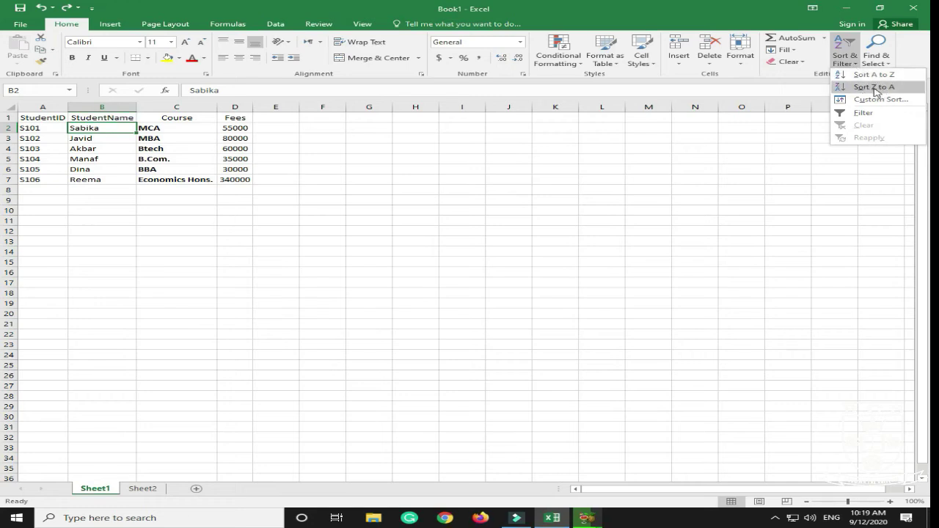
pyautogui.click(877, 89)
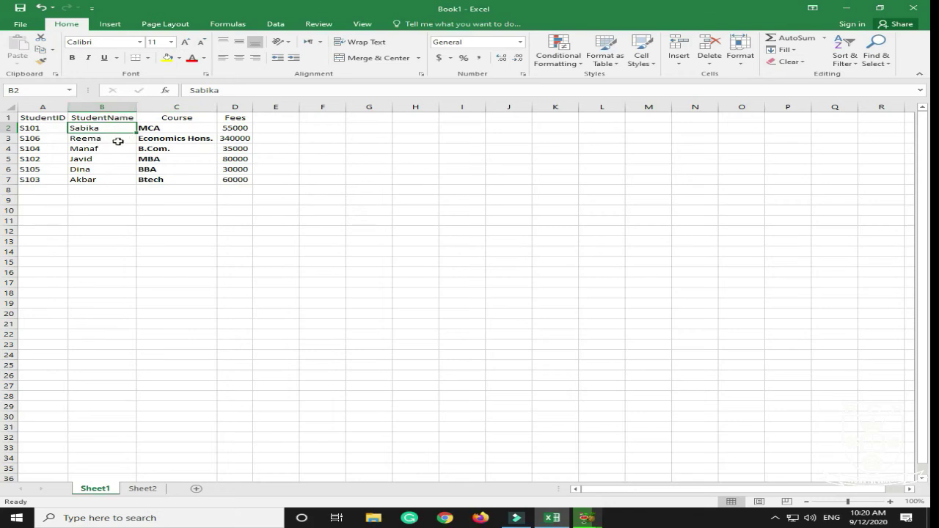
pyautogui.click(110, 178)
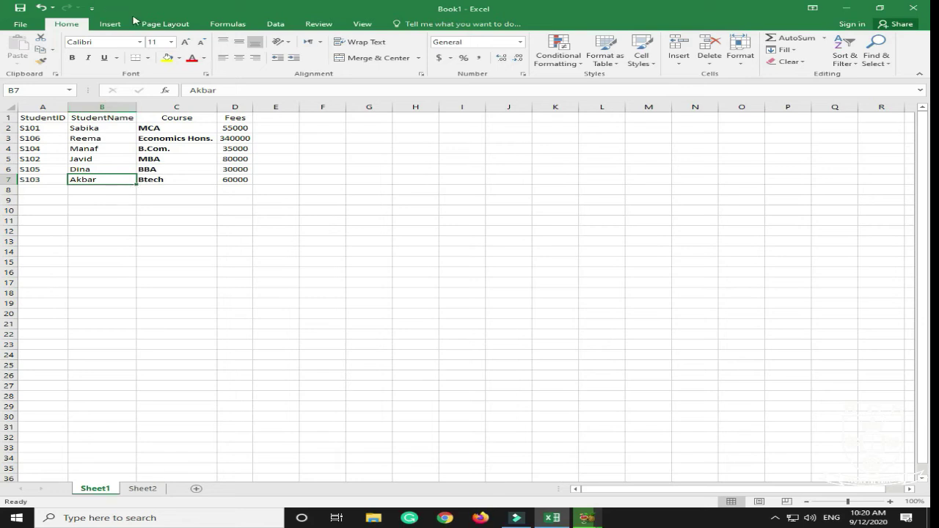
# Sort the student table by Fees from smallest to largest
pyautogui.click(244, 129)
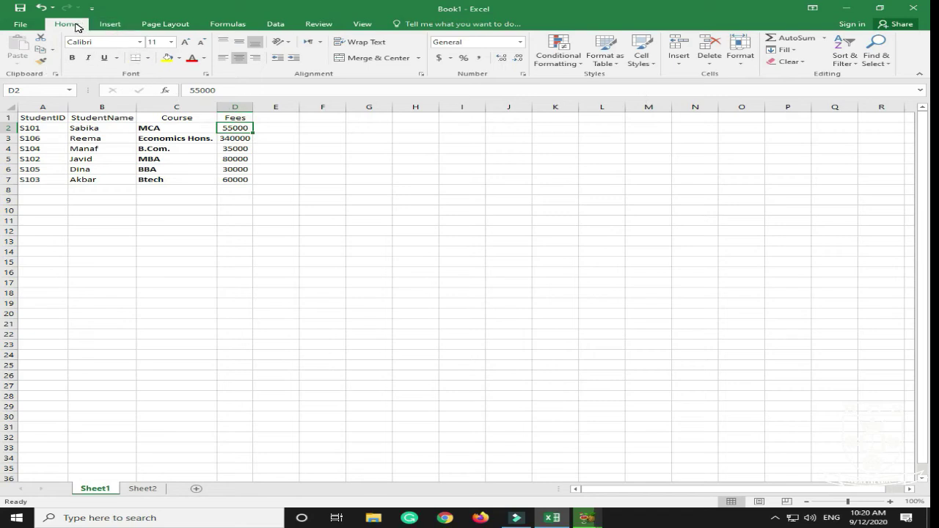
pyautogui.click(855, 64)
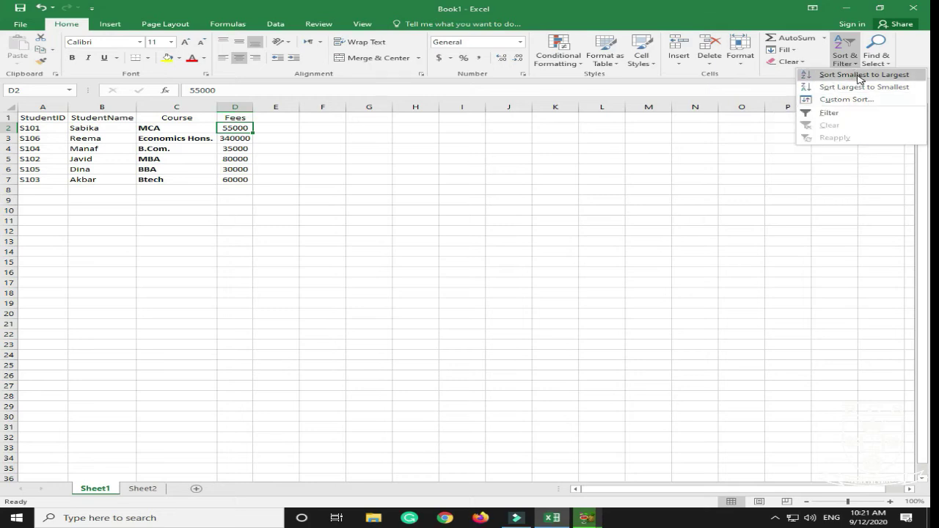
pyautogui.click(863, 76)
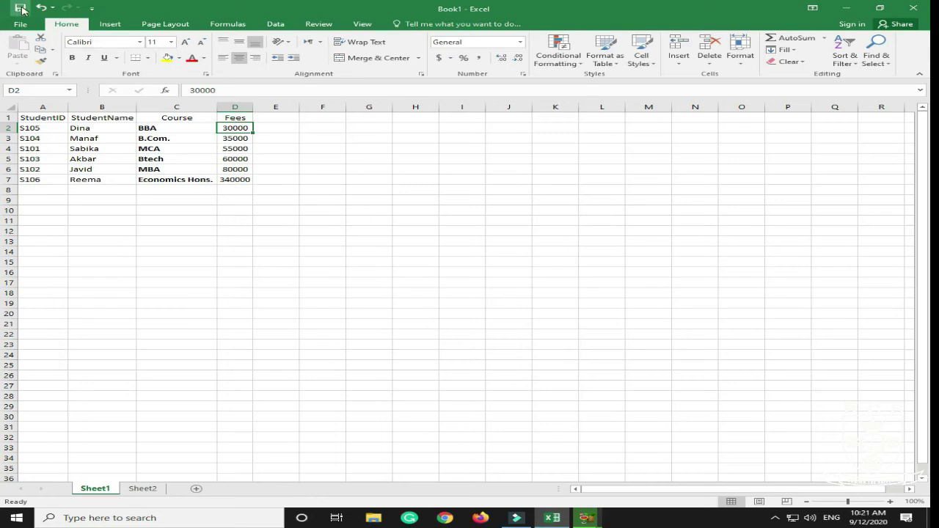
# Make the headings StudentID, StudentName, Course and Fees in A1 to D1 bold
pyautogui.click(44, 118)
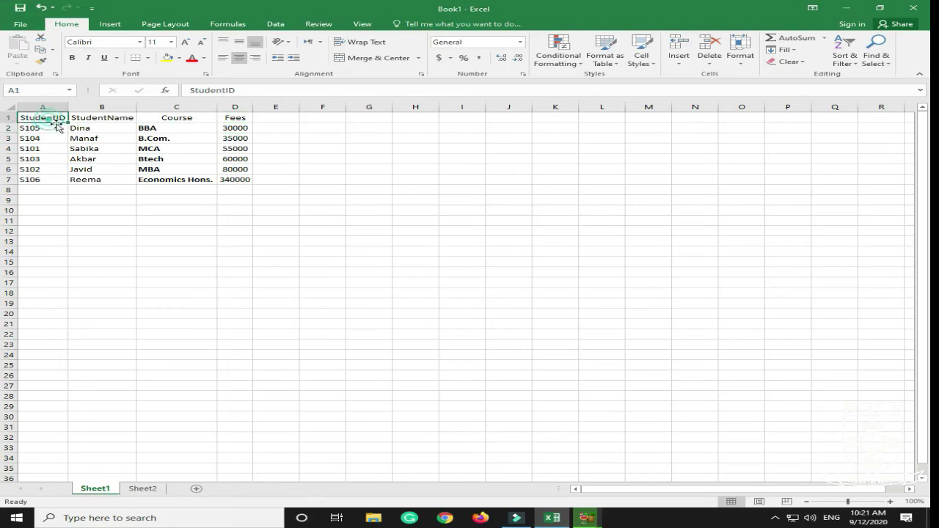
pyautogui.click(72, 57)
pyautogui.click(106, 122)
pyautogui.click(72, 57)
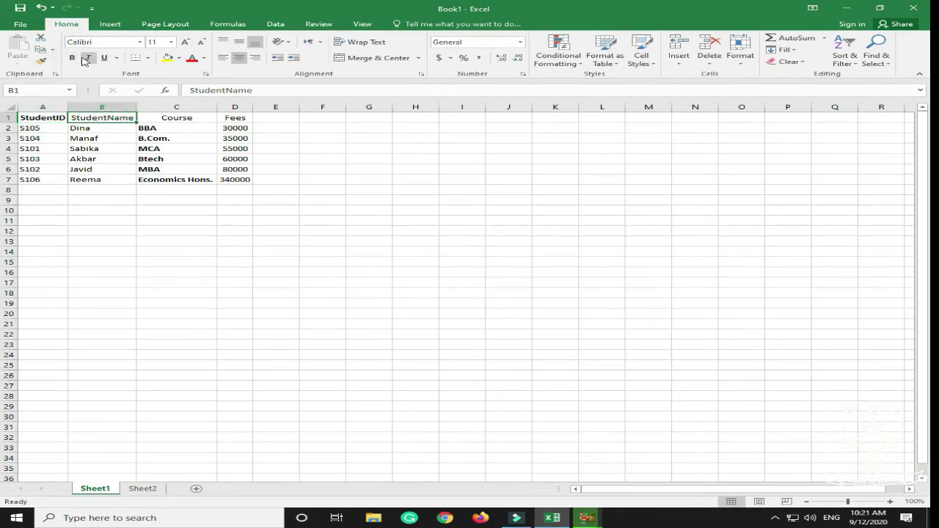
pyautogui.click(177, 119)
pyautogui.click(72, 58)
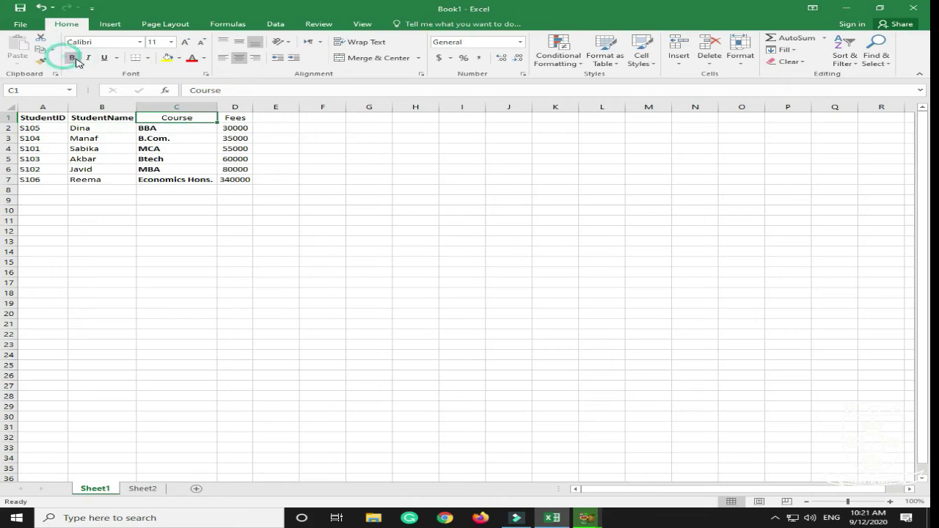
pyautogui.click(222, 118)
pyautogui.click(72, 57)
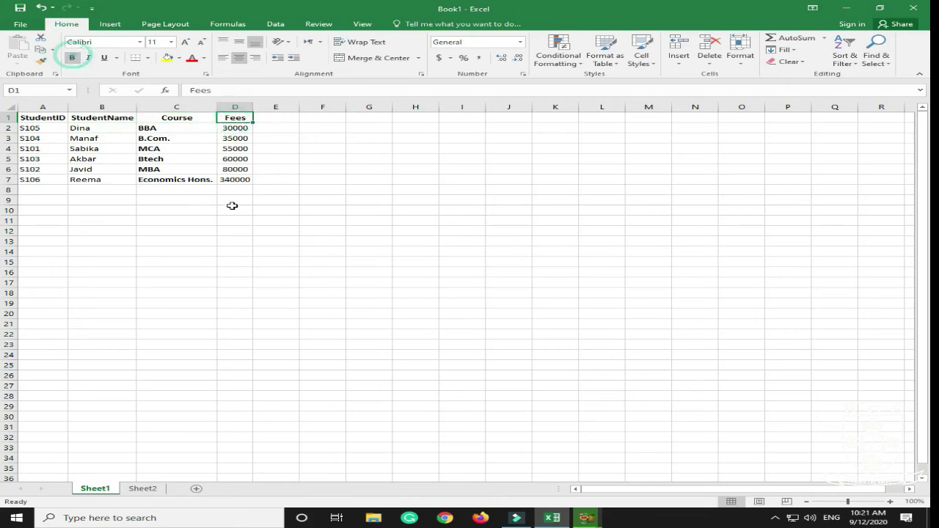
pyautogui.click(361, 207)
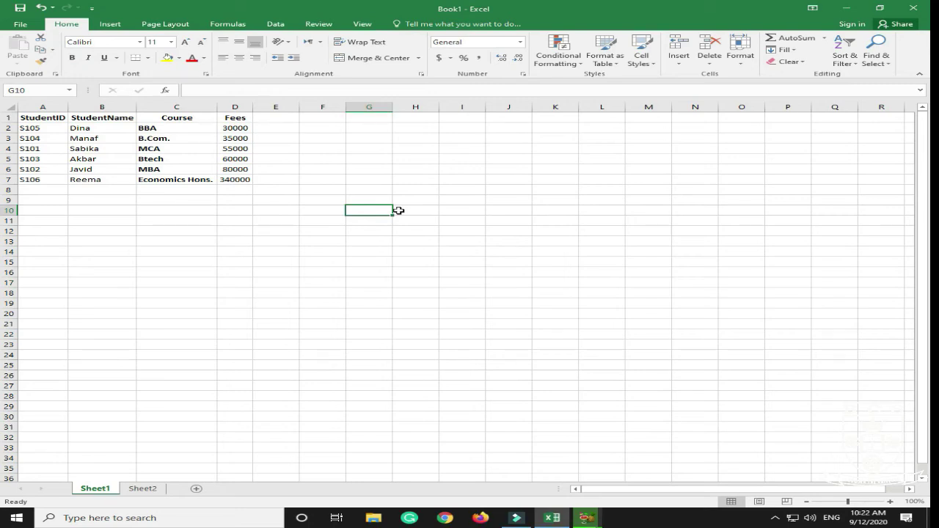
# Go to Sheet2 and autofit the EmployeeNo, Employee Name and DepartmentNo columns to their contents
pyautogui.click(150, 490)
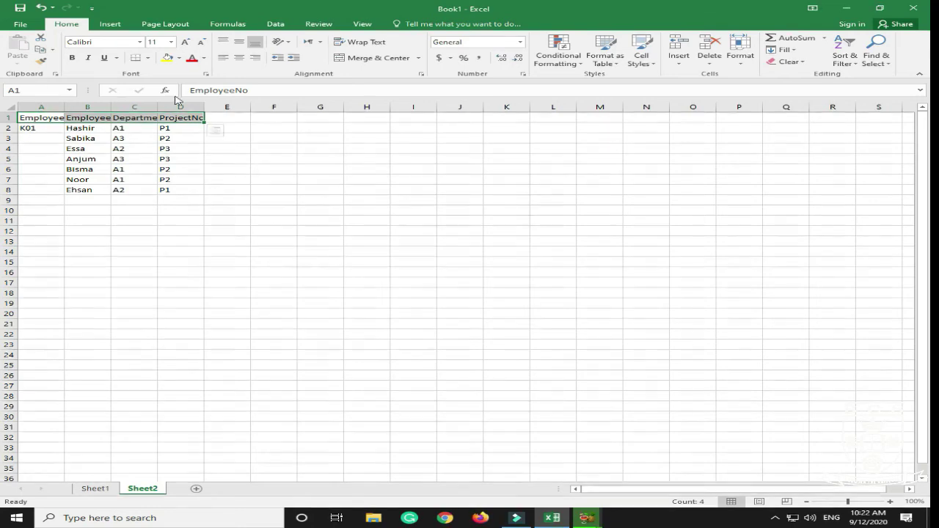
pyautogui.click(48, 118)
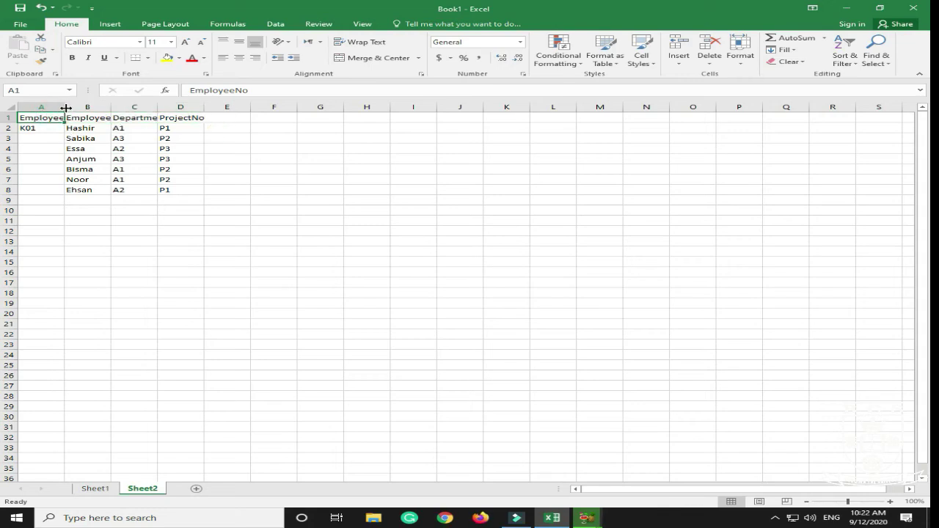
pyautogui.doubleClick(65, 108)
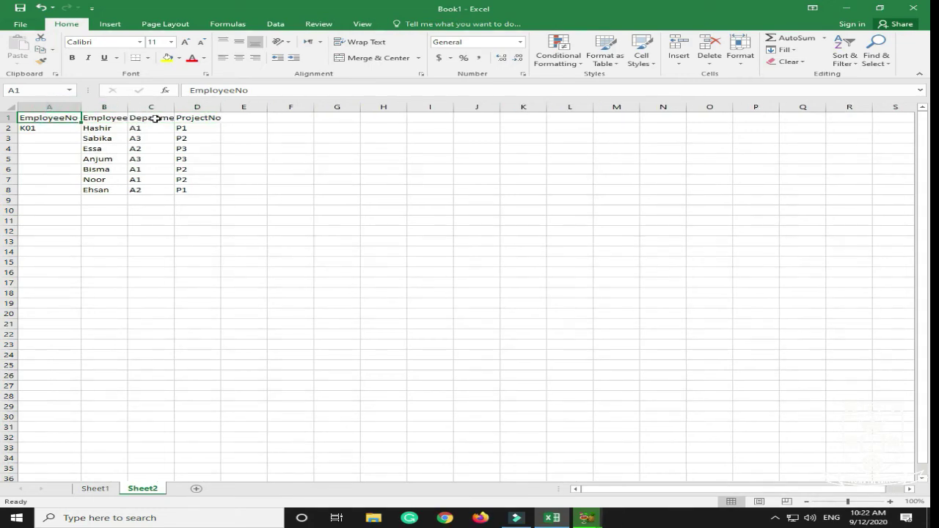
pyautogui.moveTo(129, 108); pyautogui.dragTo(130, 108)
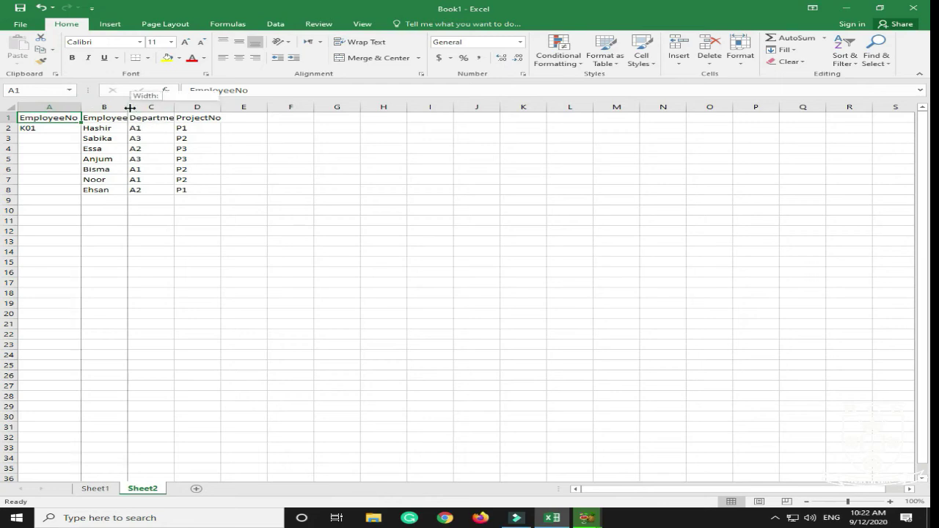
pyautogui.doubleClick(129, 108)
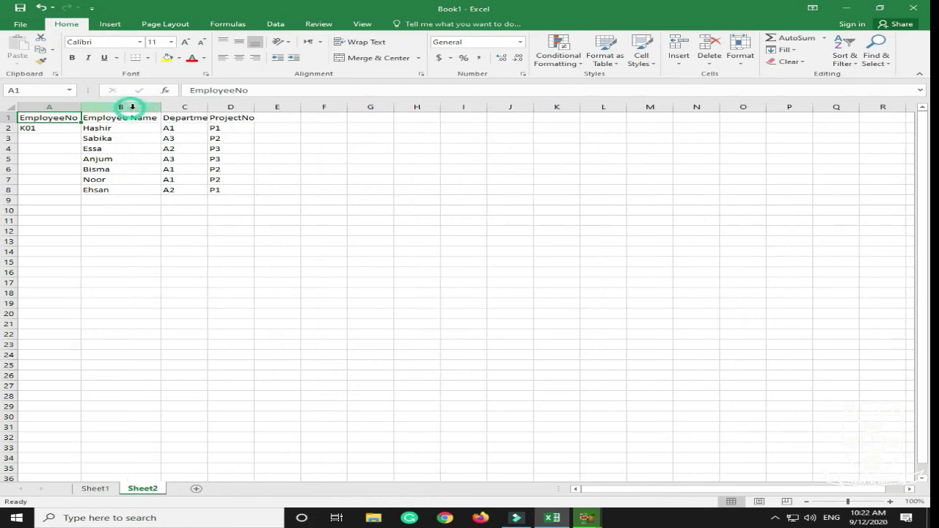
pyautogui.doubleClick(211, 108)
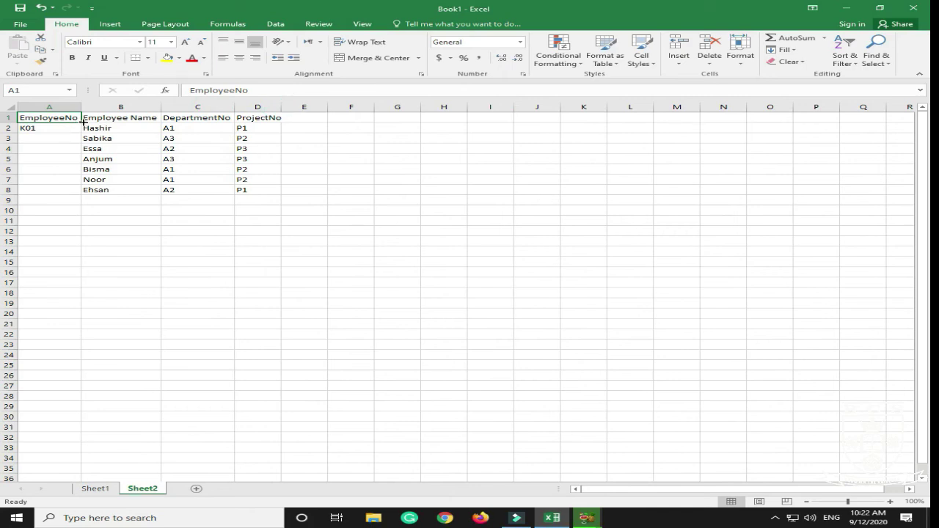
# Make the headings EmployeeNo, Employee Name, DepartmentNo and ProjectNo in A1 to D1 bold
pyautogui.moveTo(81, 123); pyautogui.dragTo(266, 128)
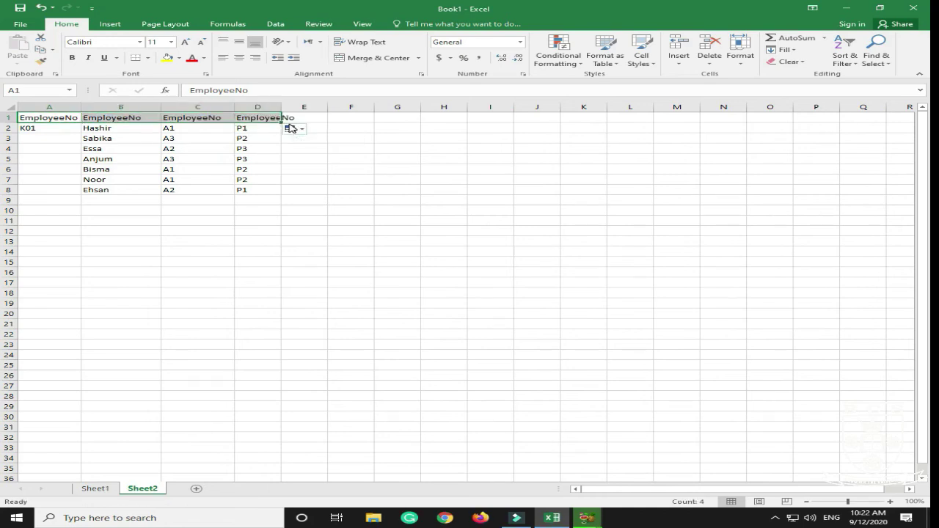
pyautogui.hotkey('ctrl', 'z')
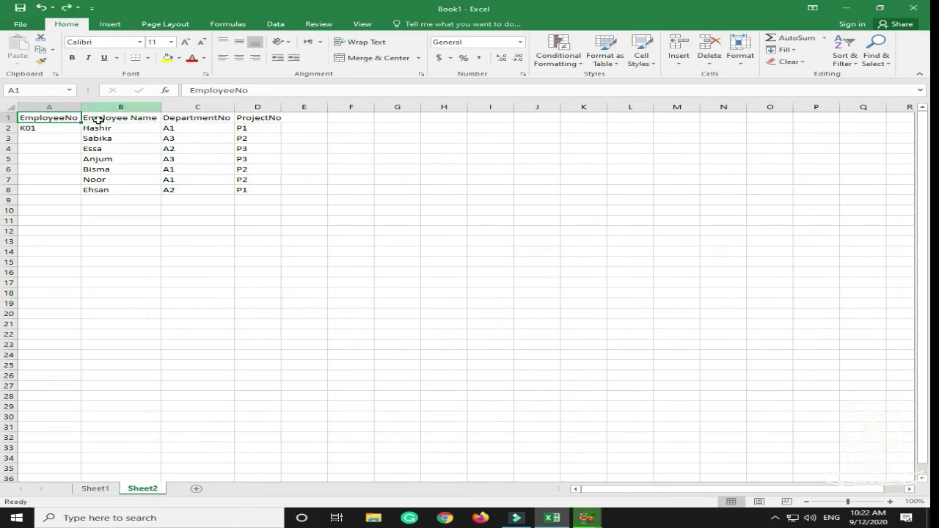
pyautogui.click(72, 58)
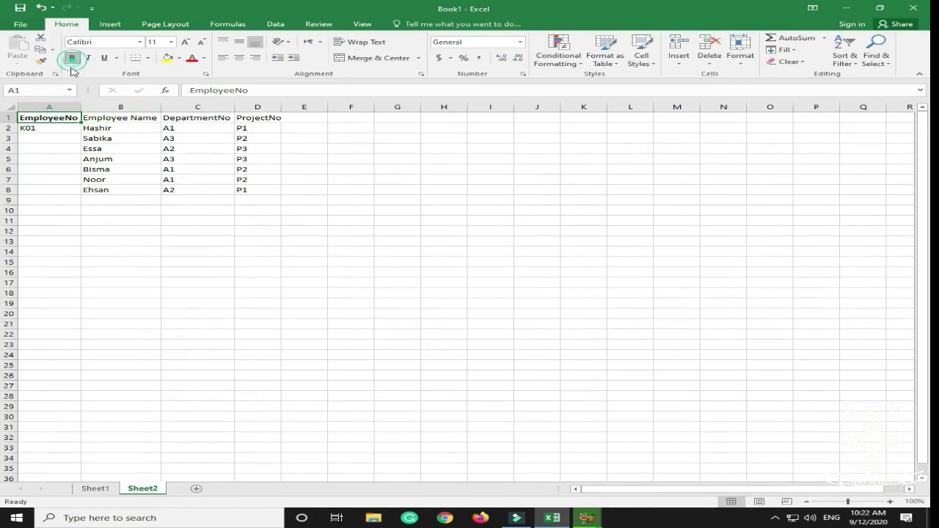
pyautogui.click(117, 119)
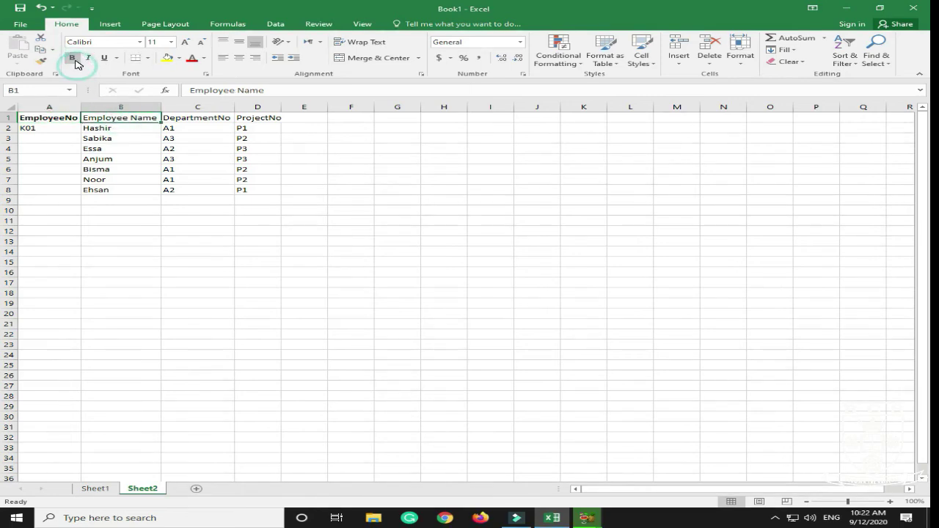
pyautogui.click(74, 59)
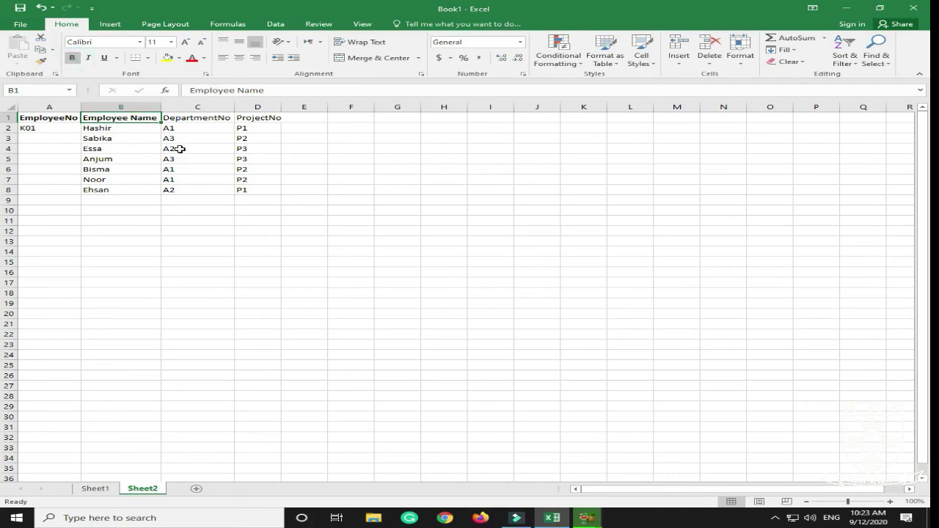
pyautogui.click(184, 120)
pyautogui.click(72, 58)
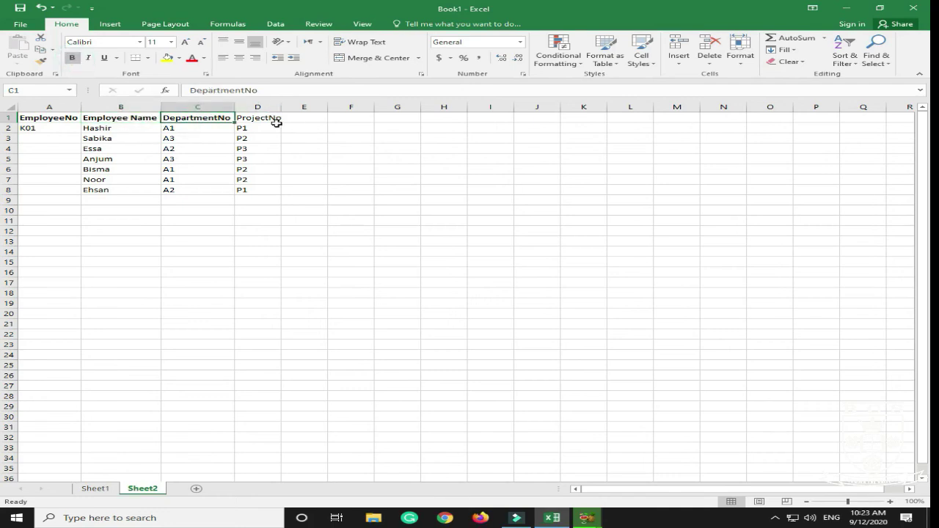
pyautogui.click(273, 127)
pyautogui.click(269, 119)
pyautogui.click(72, 57)
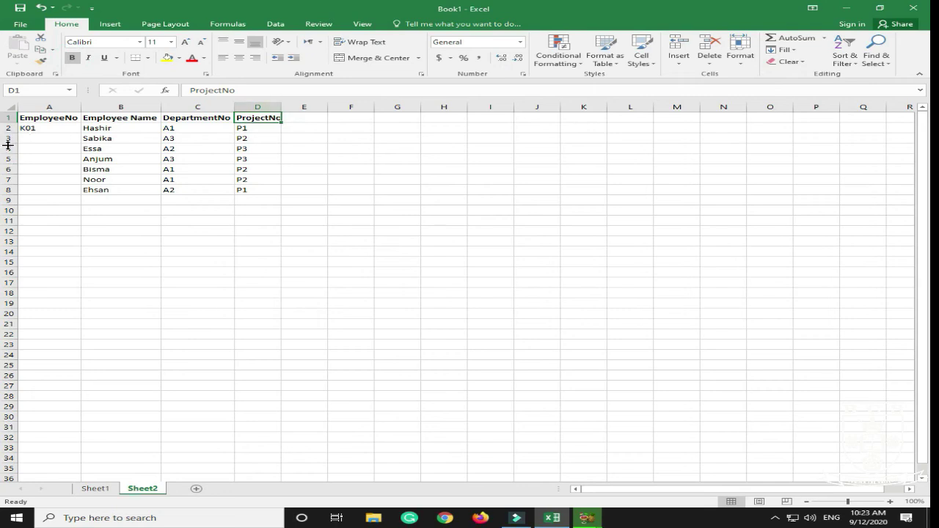
# Fill the EmployeeNo series from K01 in A2 down to K07 in A8
pyautogui.click(62, 130)
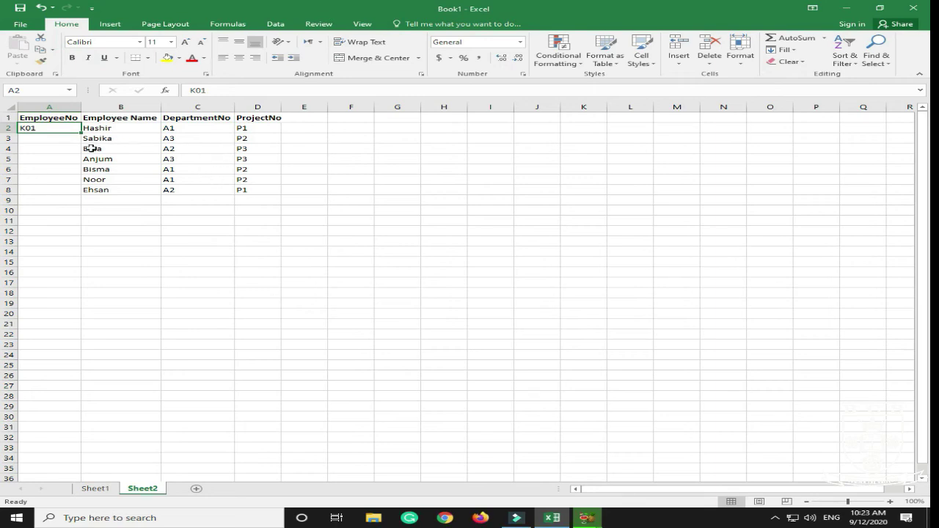
pyautogui.moveTo(81, 132)
pyautogui.mouseDown()
pyautogui.moveTo(73, 198)
pyautogui.moveTo(73, 133)
pyautogui.mouseUp()
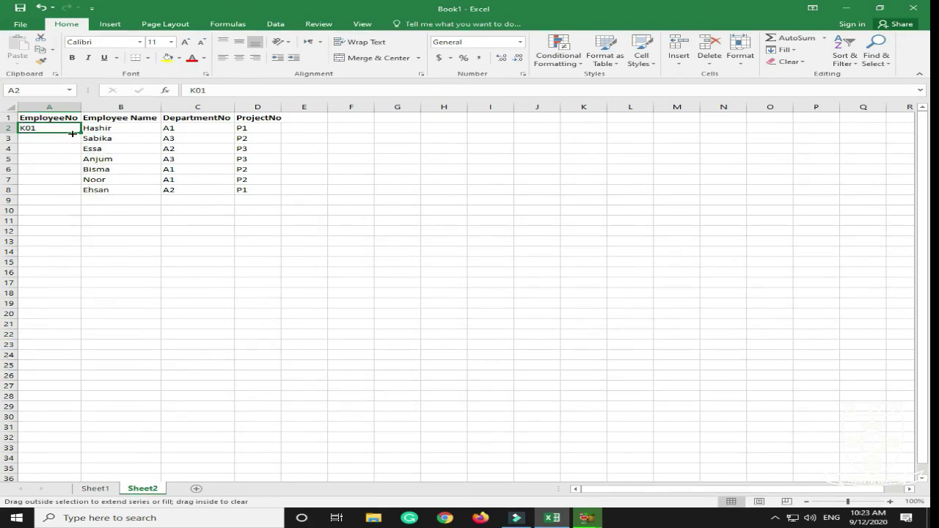
pyautogui.moveTo(73, 132); pyautogui.dragTo(61, 195)
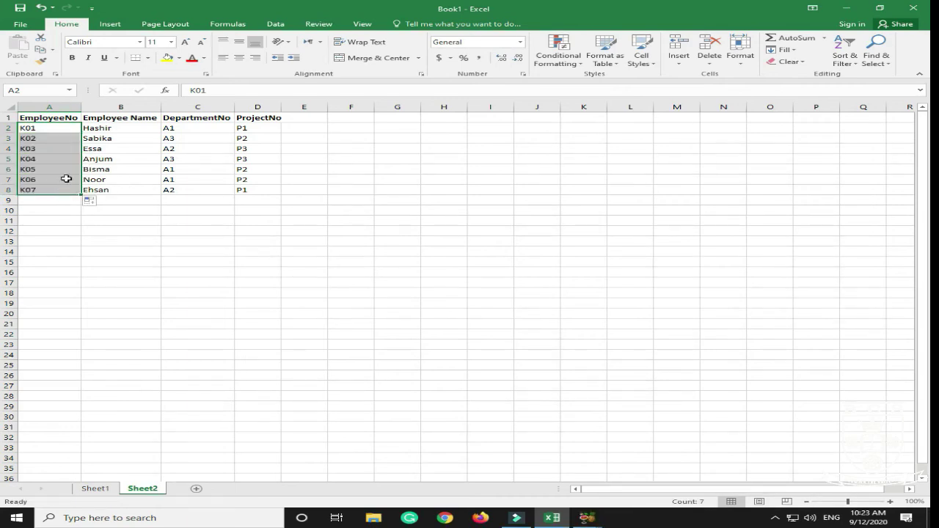
pyautogui.click(169, 222)
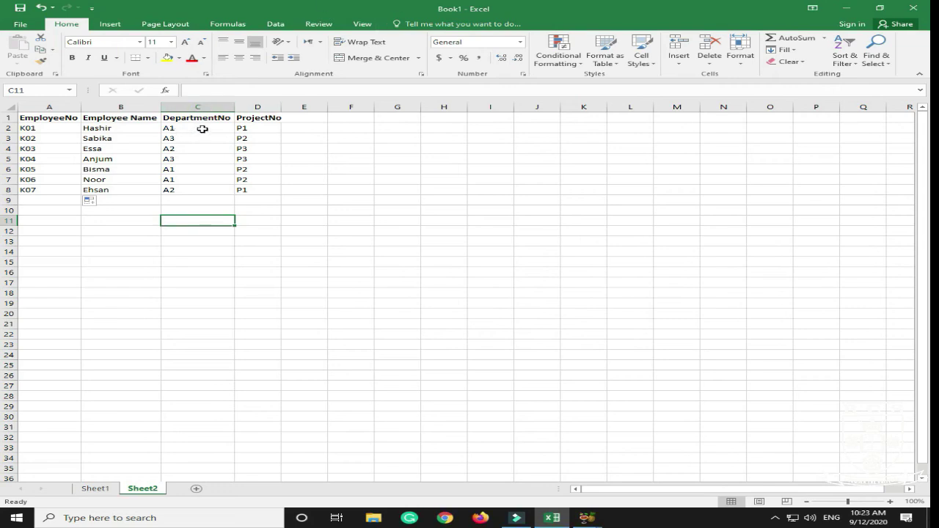
# Center the DepartmentNo values in C2:C8 and the ProjectNo values in D2:D8
pyautogui.moveTo(201, 128); pyautogui.dragTo(217, 187)
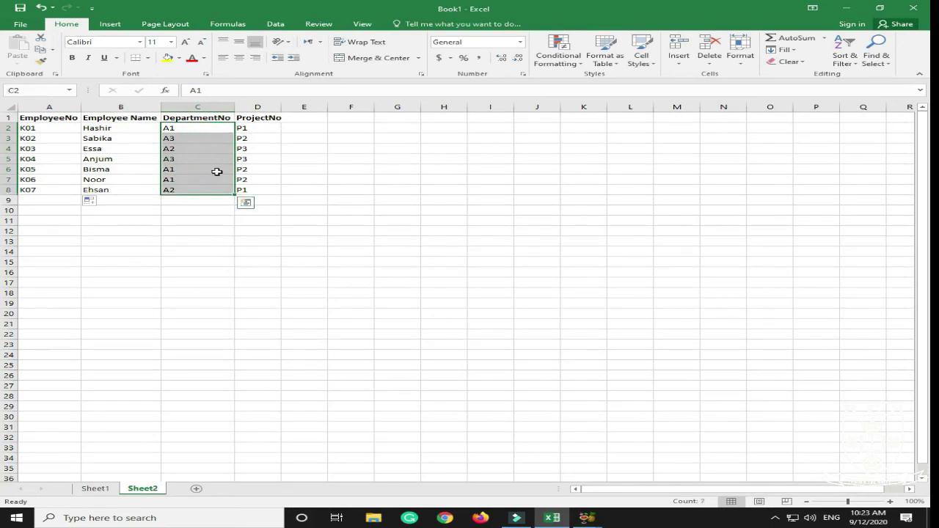
pyautogui.click(240, 59)
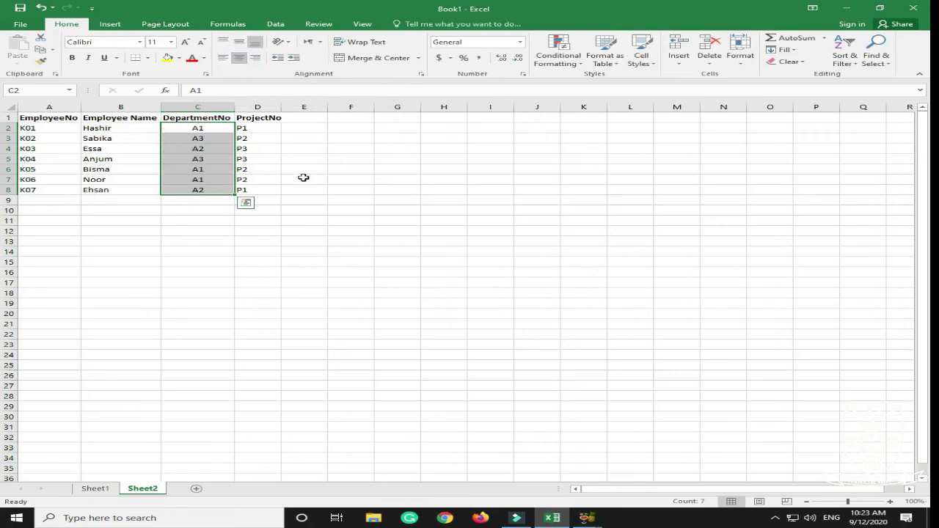
pyautogui.moveTo(268, 128); pyautogui.dragTo(269, 185)
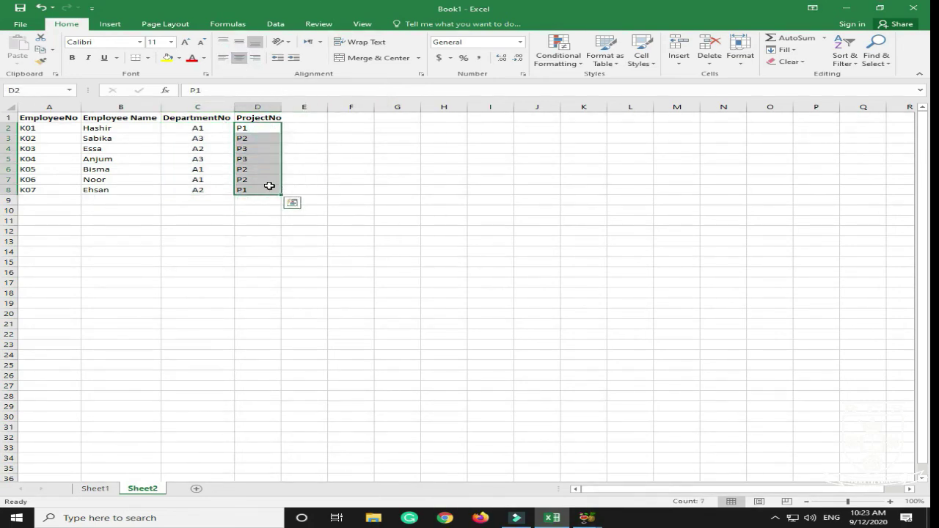
pyautogui.click(240, 59)
pyautogui.click(420, 177)
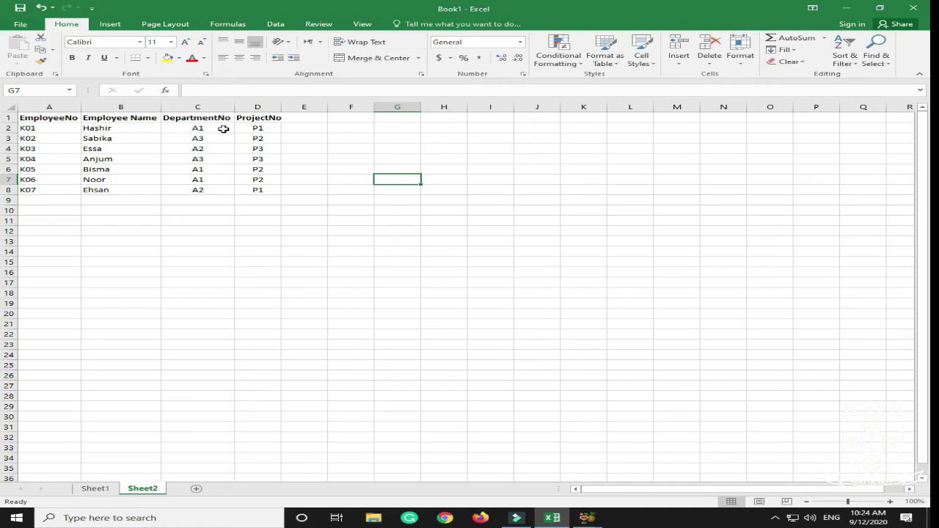
# Sort the employee table by DepartmentNo from A to Z
pyautogui.click(224, 129)
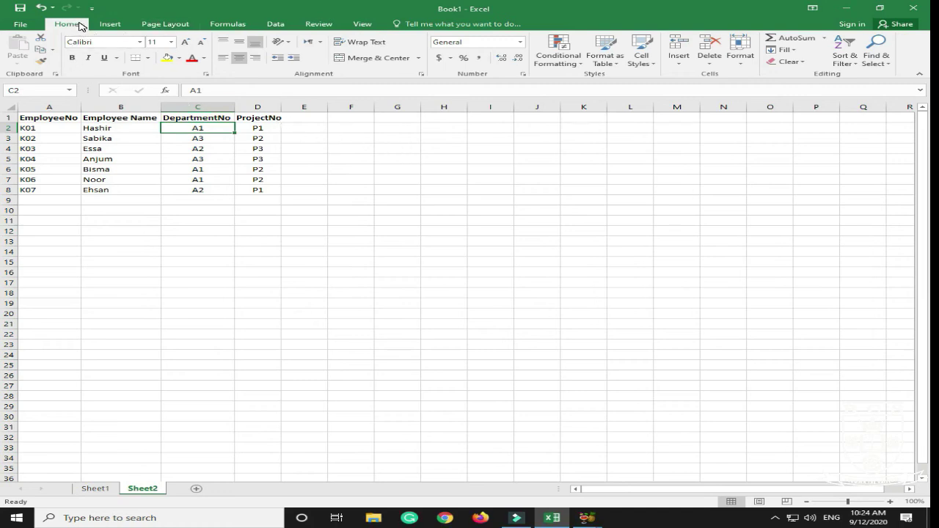
pyautogui.click(853, 65)
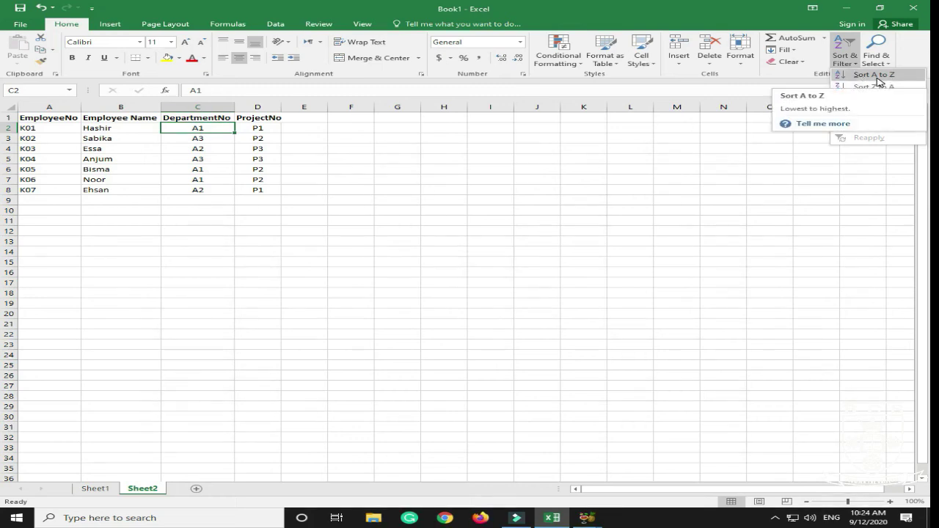
pyautogui.click(878, 78)
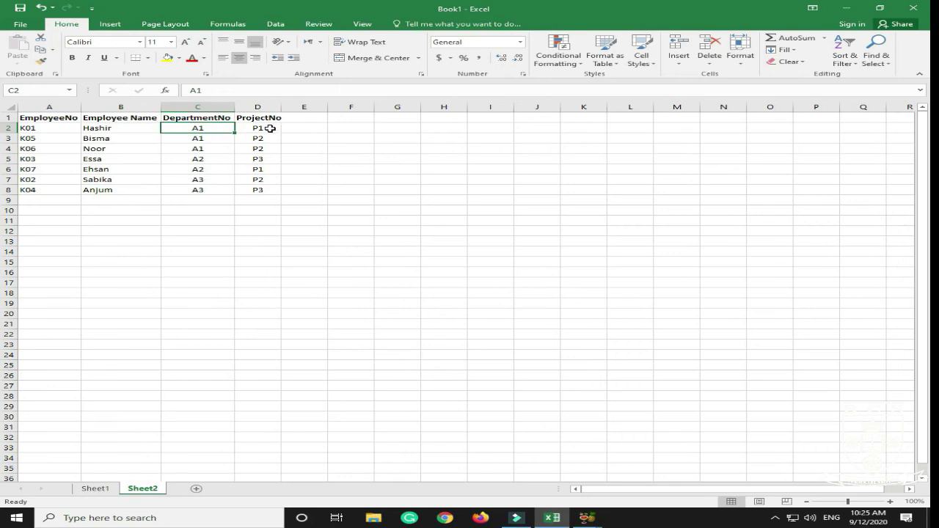
# Sort the employee table by ProjectNo from Z to A
pyautogui.click(270, 128)
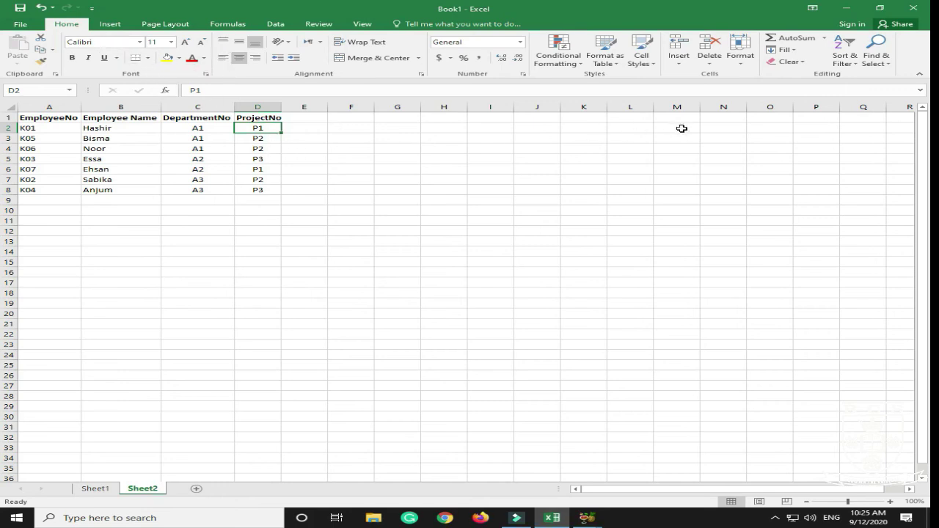
pyautogui.click(856, 66)
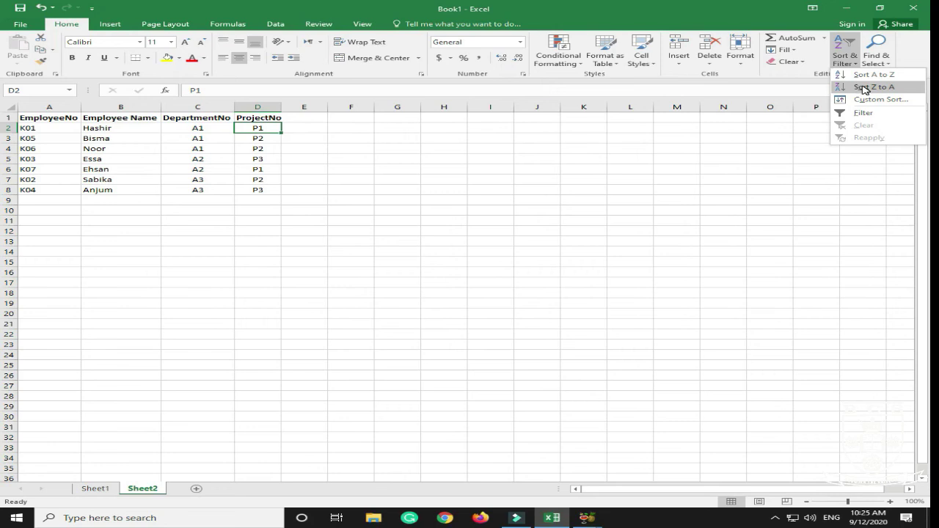
pyautogui.click(865, 87)
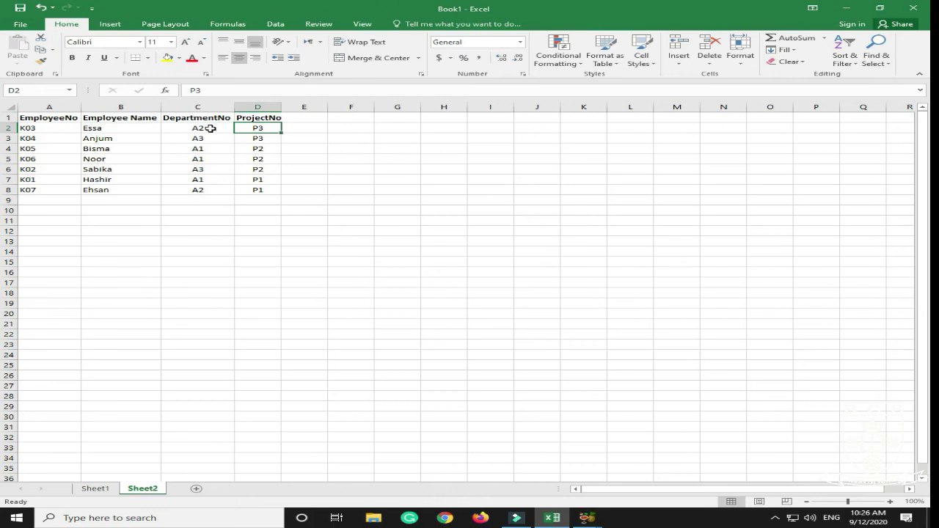
# Select the DepartmentNo and ProjectNo values together in C2:D8
pyautogui.moveTo(212, 128); pyautogui.dragTo(218, 191)
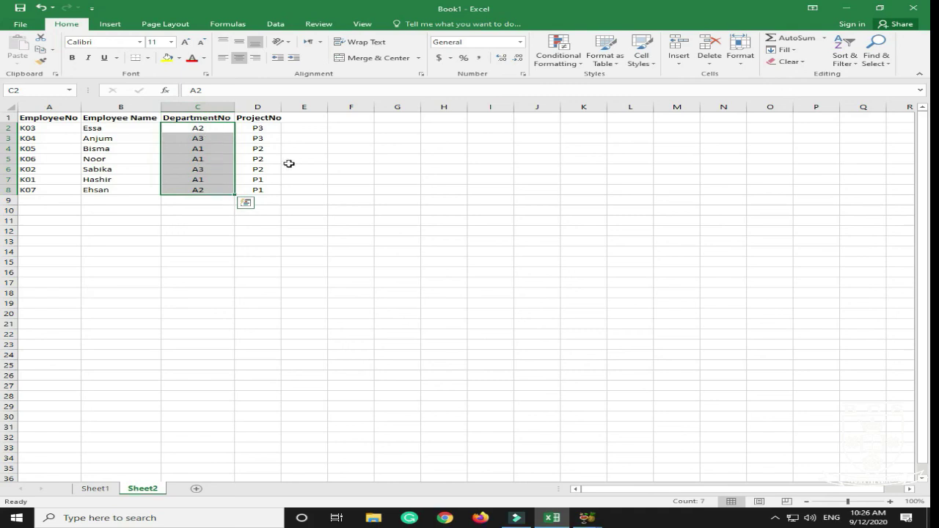
pyautogui.moveTo(273, 129); pyautogui.dragTo(273, 193)
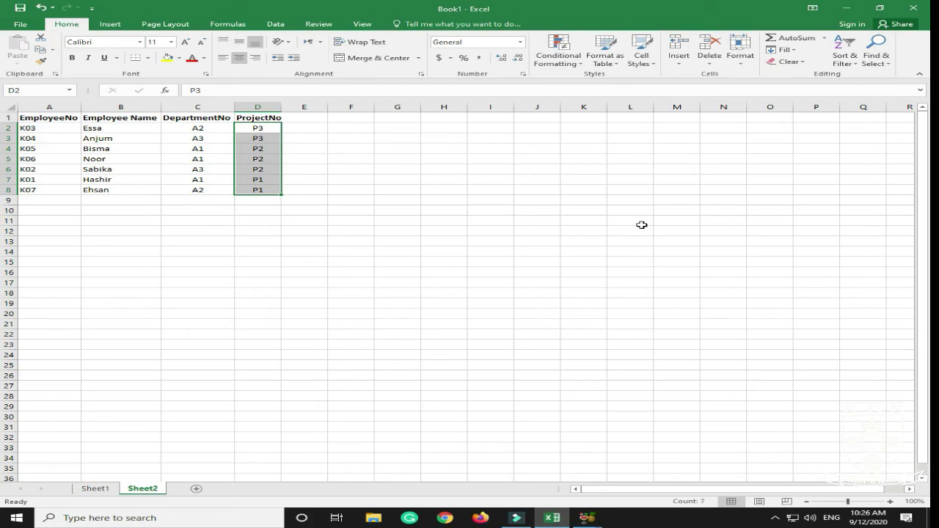
pyautogui.moveTo(212, 128); pyautogui.dragTo(244, 193)
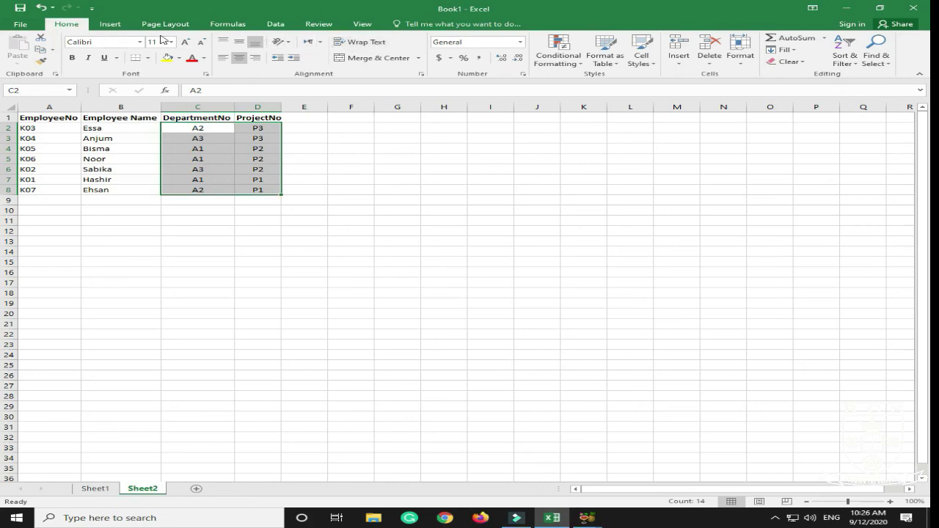
pyautogui.click(276, 24)
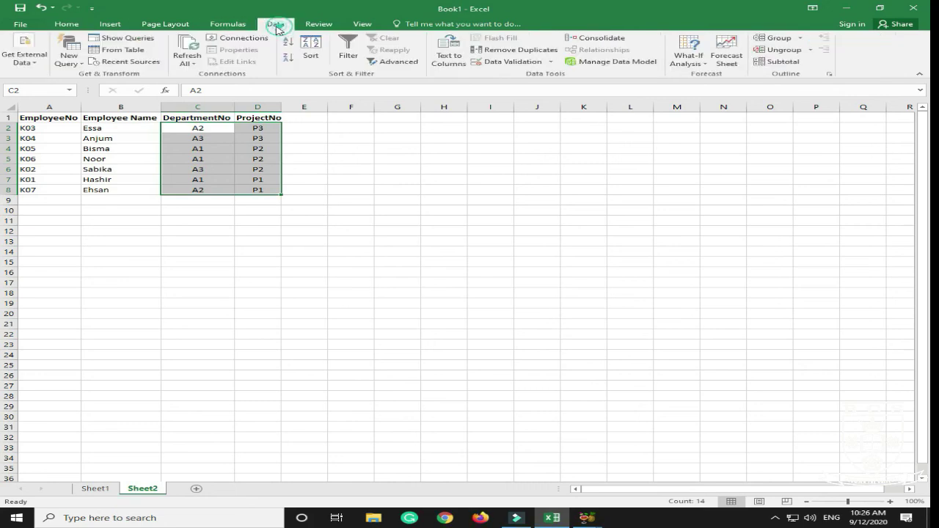
pyautogui.click(227, 25)
pyautogui.click(165, 24)
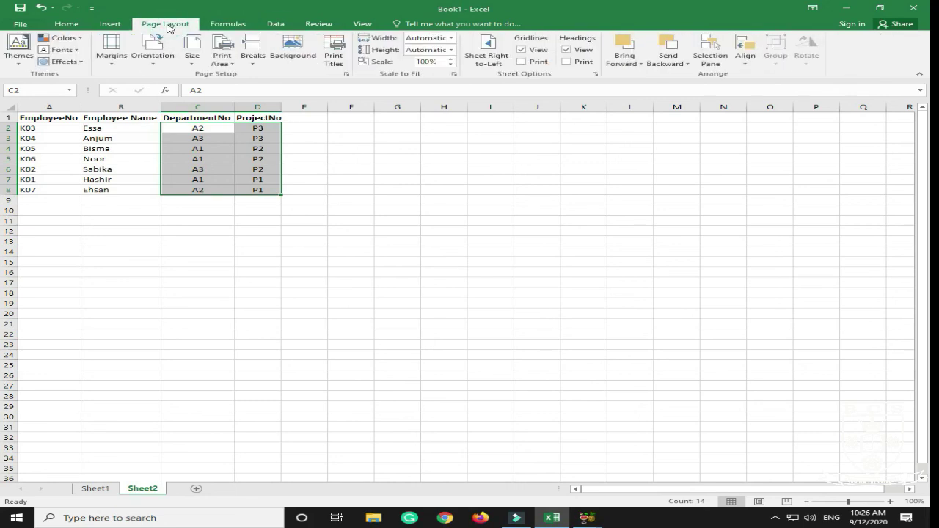
pyautogui.click(112, 23)
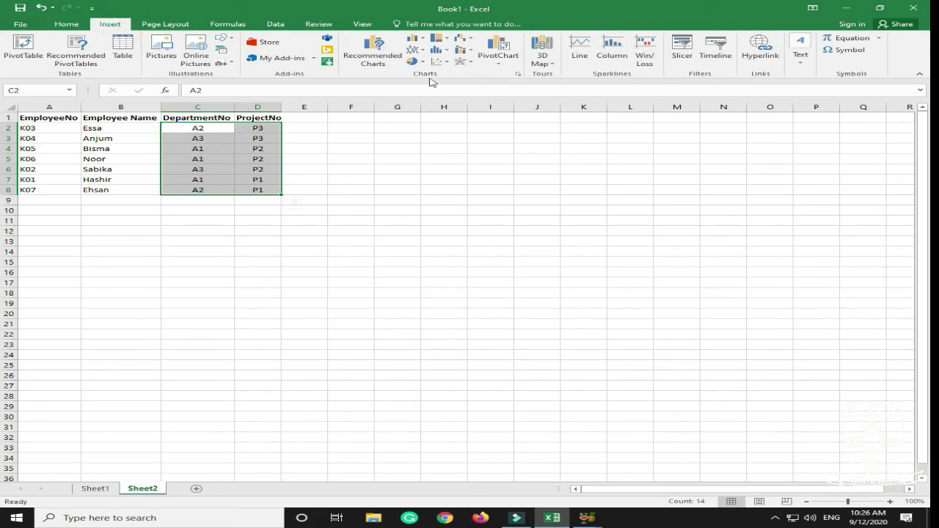
pyautogui.click(66, 24)
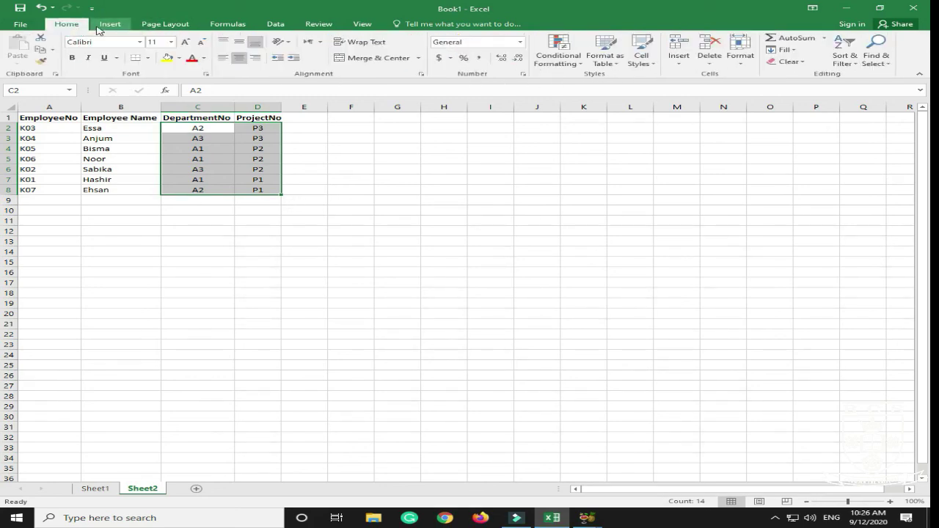
# Start a custom sort of the selected range and set its first level to DepartmentNo, ordered A to Z
pyautogui.click(846, 55)
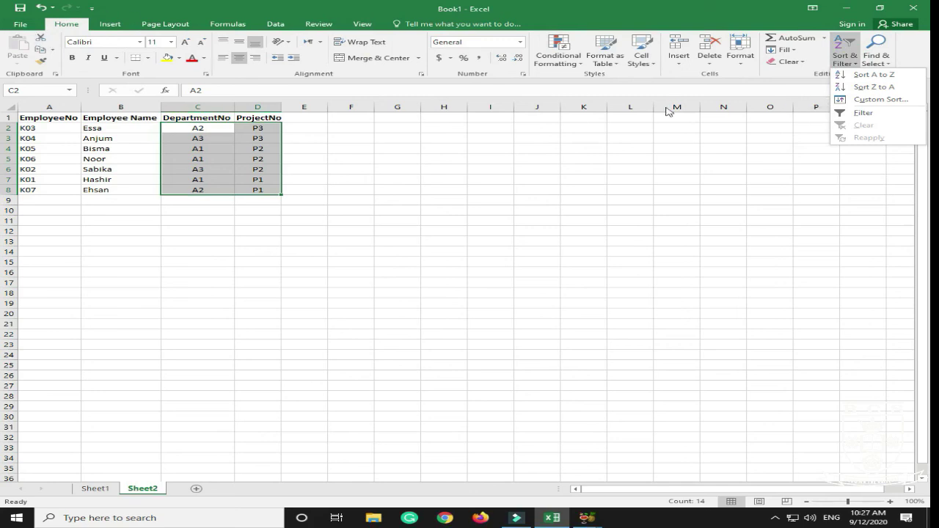
pyautogui.click(785, 62)
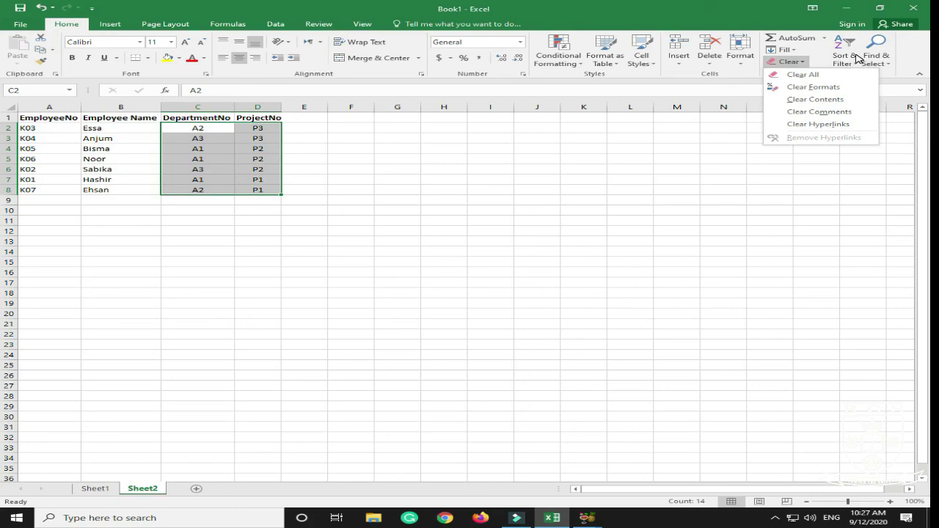
pyautogui.click(858, 65)
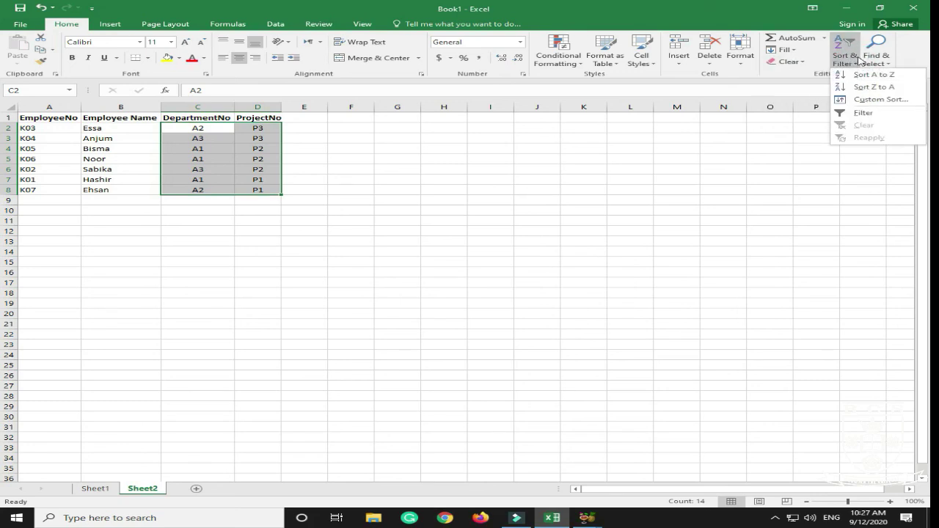
pyautogui.click(864, 100)
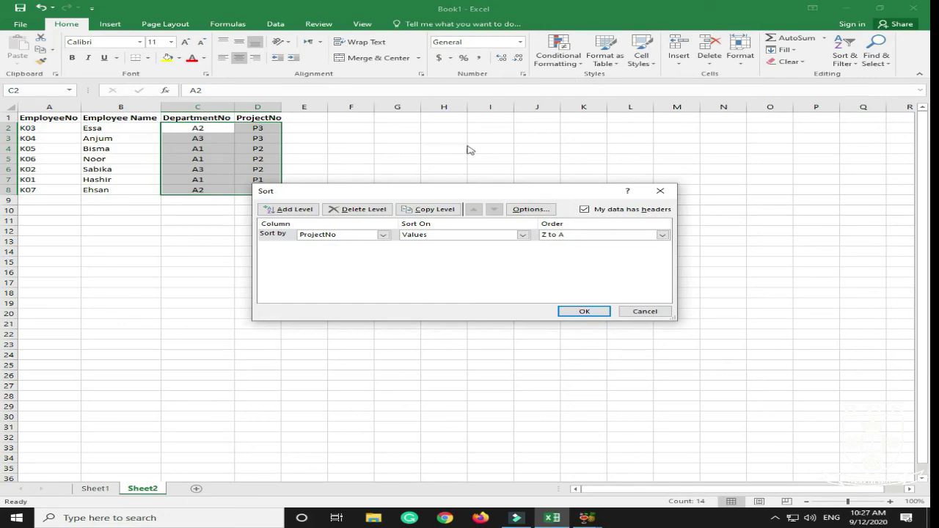
pyautogui.click(271, 233)
pyautogui.click(383, 235)
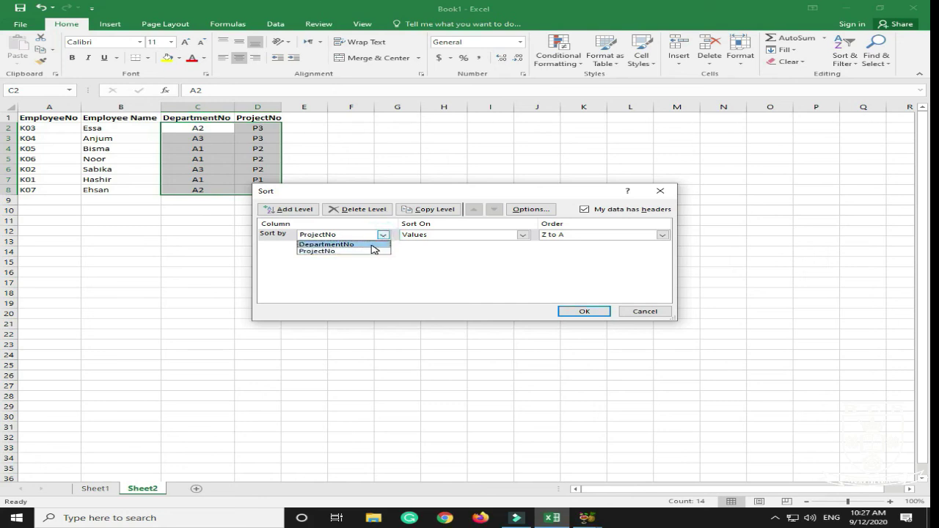
pyautogui.click(373, 247)
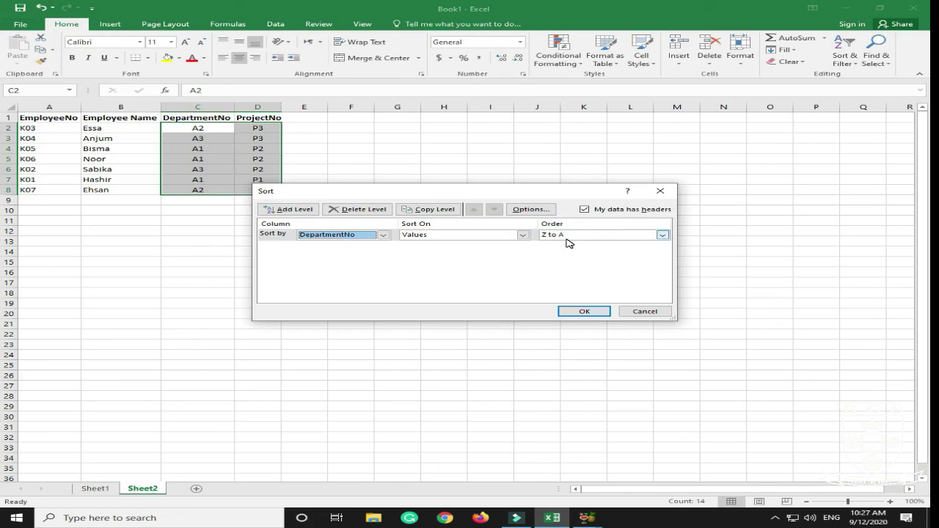
pyautogui.click(663, 235)
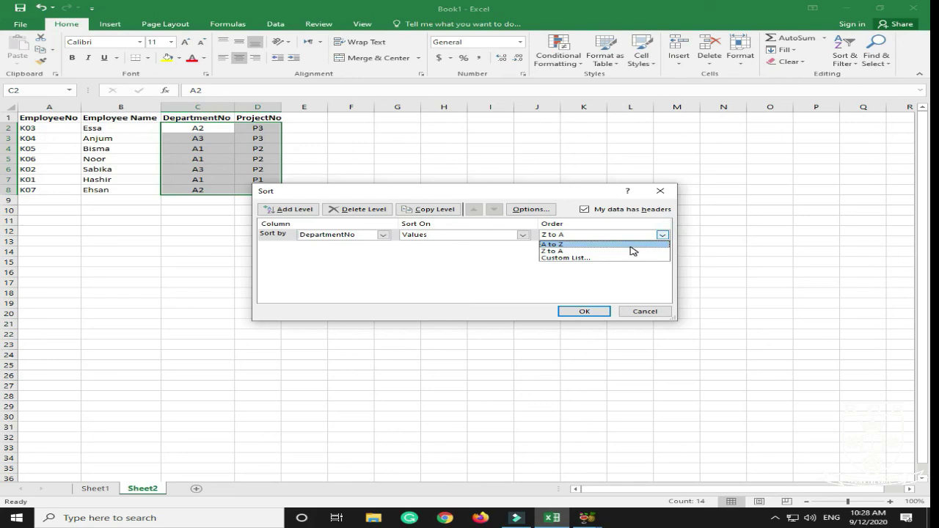
pyautogui.click(630, 247)
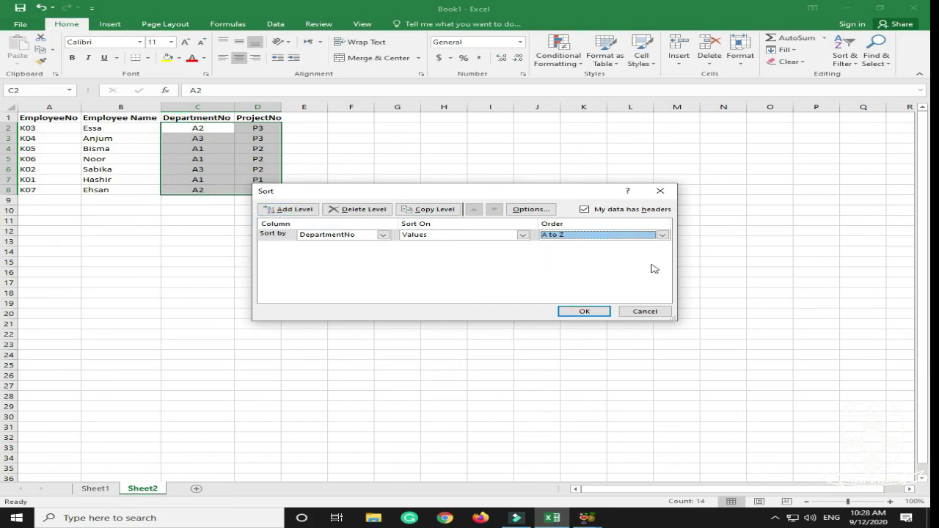
# Add a second sort level on ProjectNo, ordered A to Z, and apply the two-level sort
pyautogui.click(295, 210)
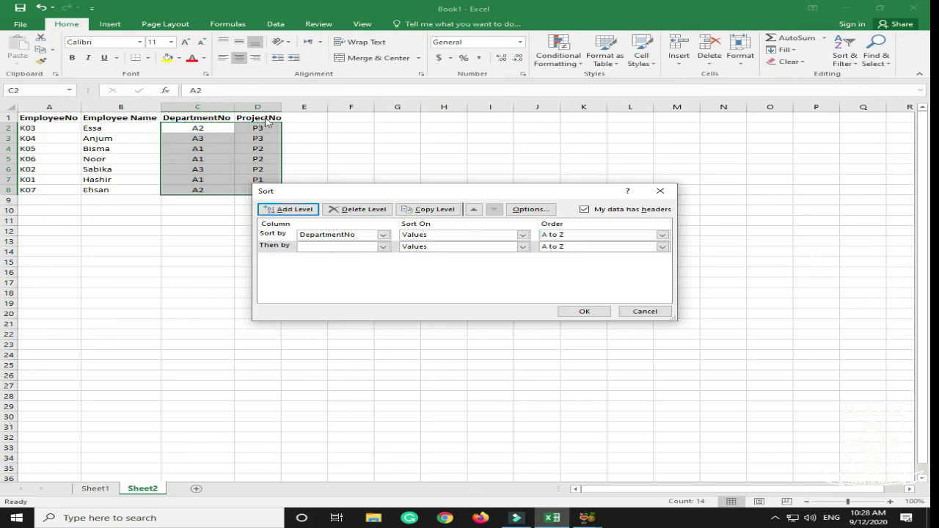
pyautogui.click(383, 247)
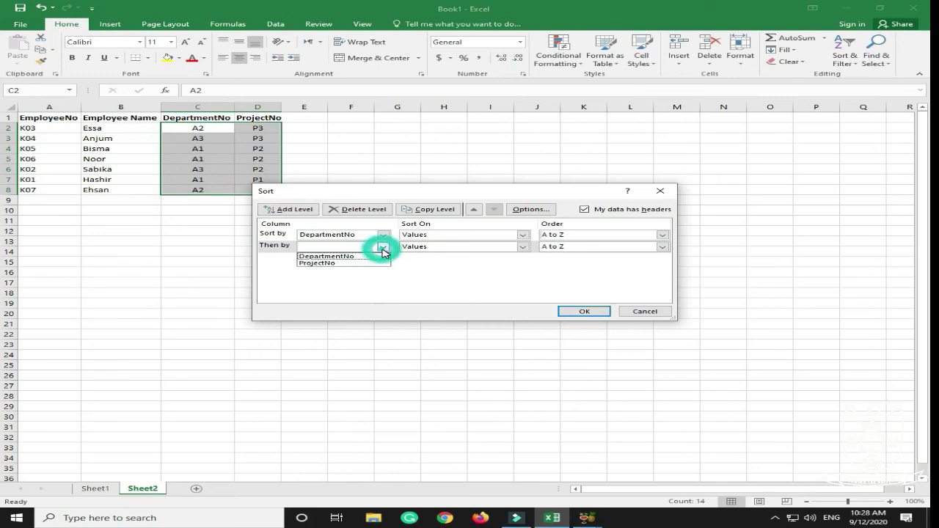
pyautogui.click(326, 263)
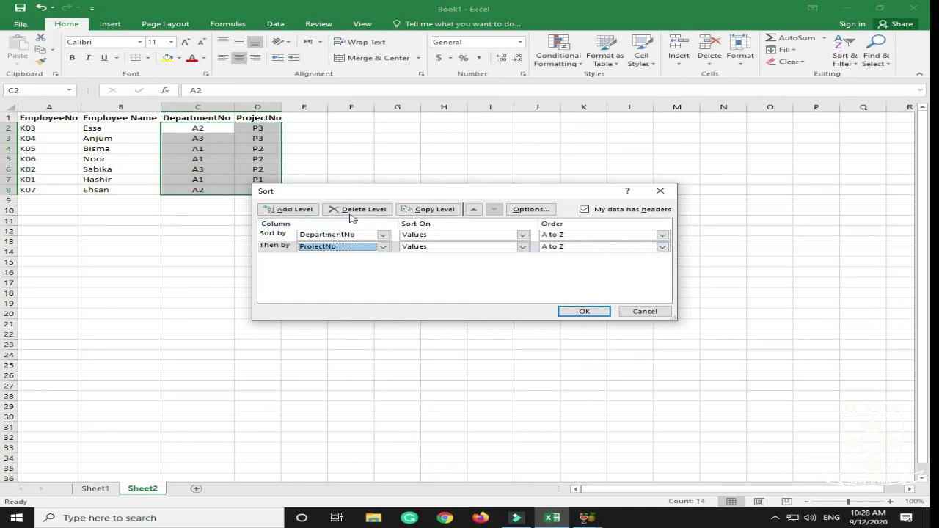
pyautogui.click(584, 312)
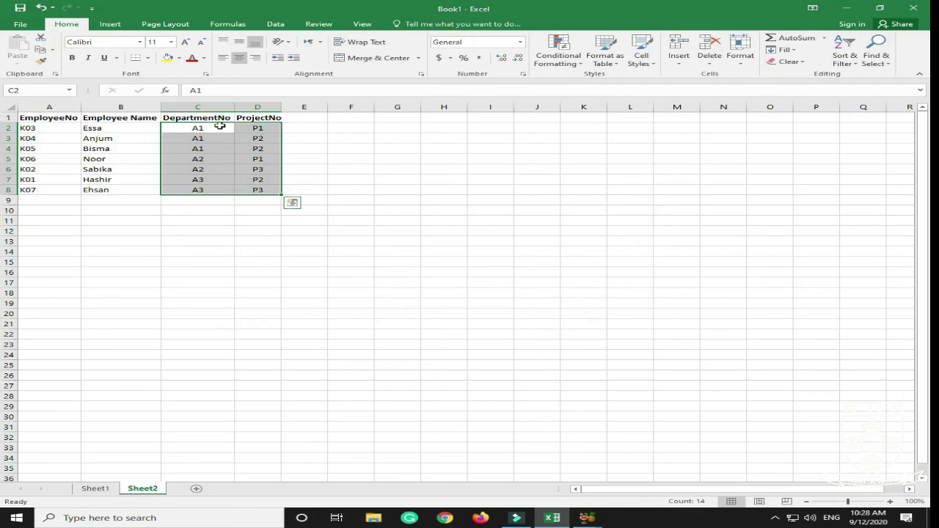
pyautogui.click(231, 219)
pyautogui.moveTo(218, 132); pyautogui.dragTo(213, 190)
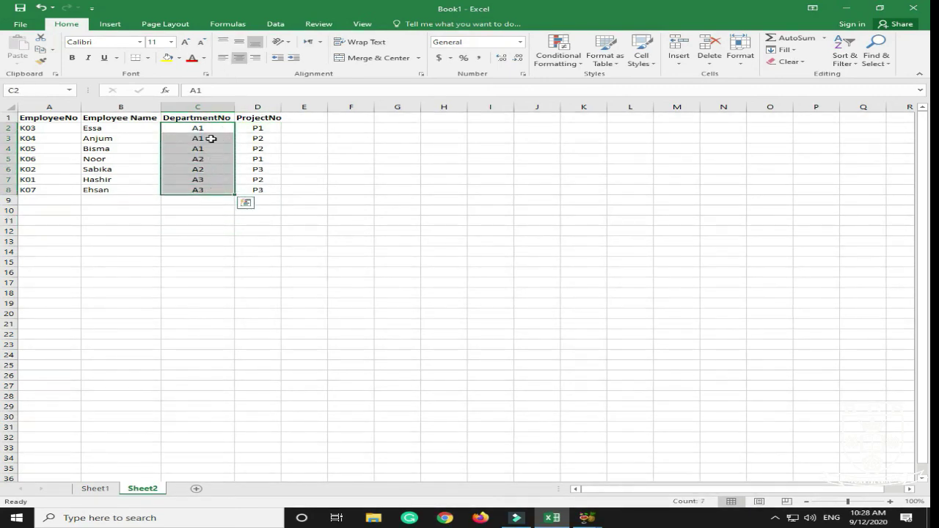
pyautogui.click(224, 211)
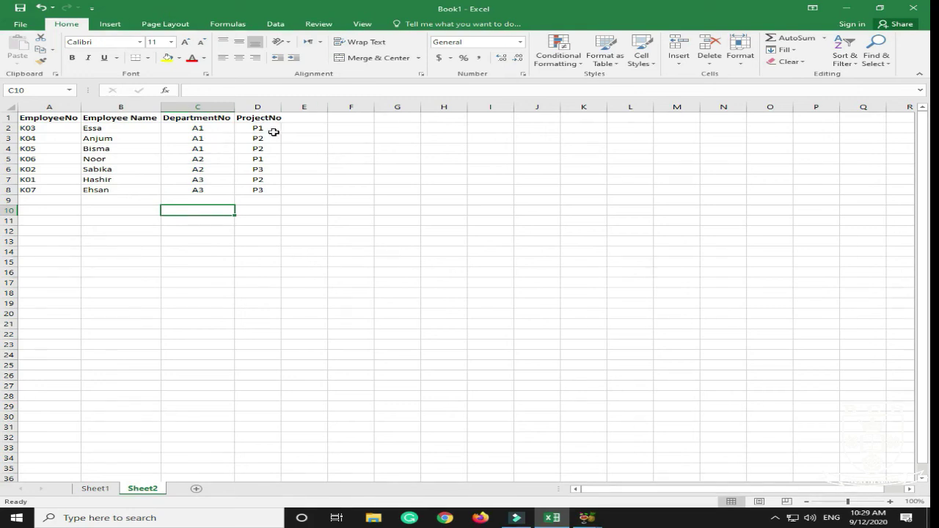
pyautogui.moveTo(191, 128); pyautogui.dragTo(249, 189)
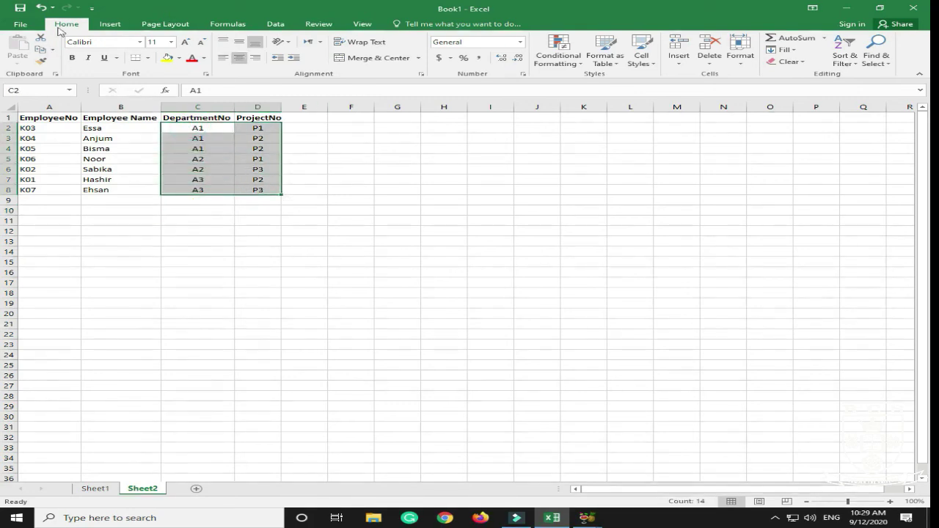
pyautogui.click(849, 59)
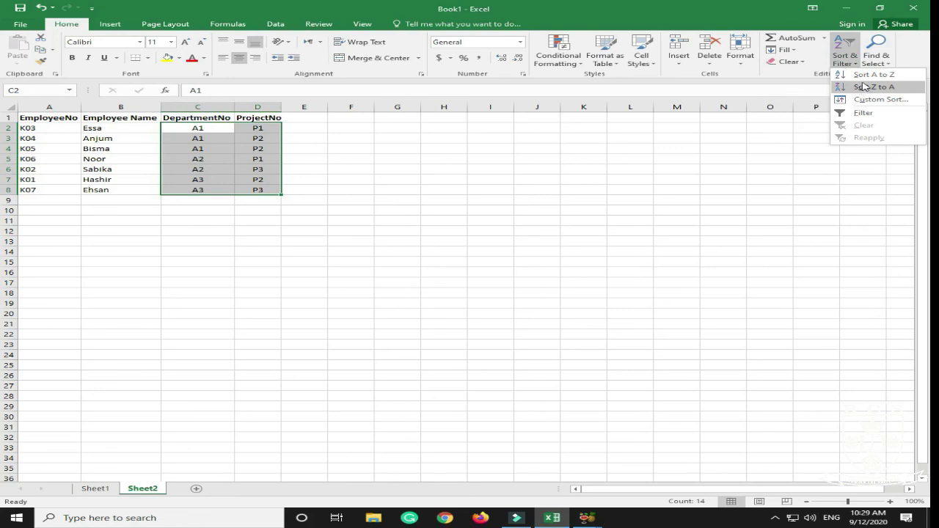
pyautogui.click(866, 83)
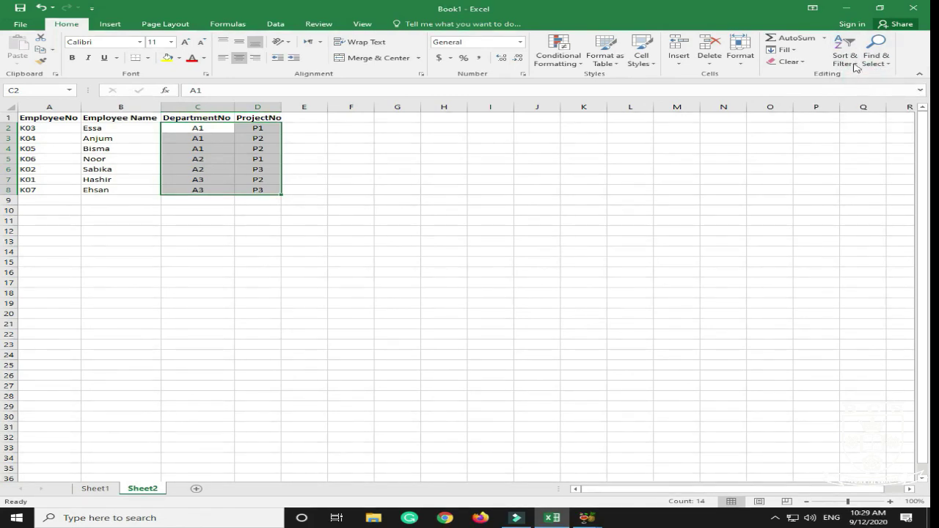
pyautogui.click(849, 53)
pyautogui.click(860, 99)
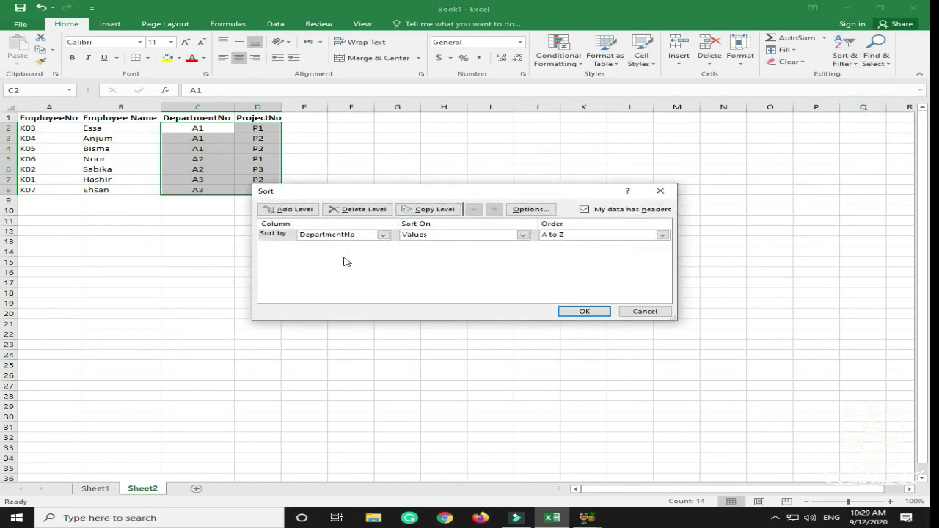
pyautogui.click(662, 192)
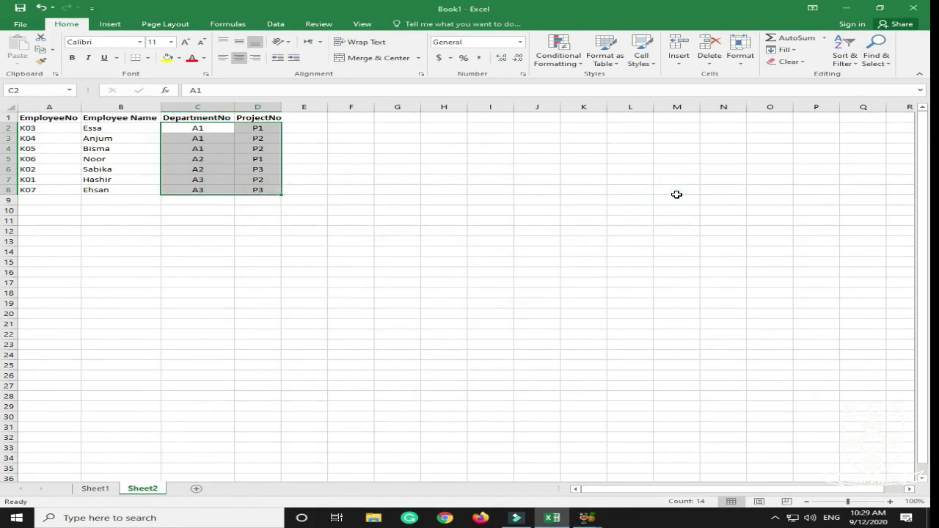